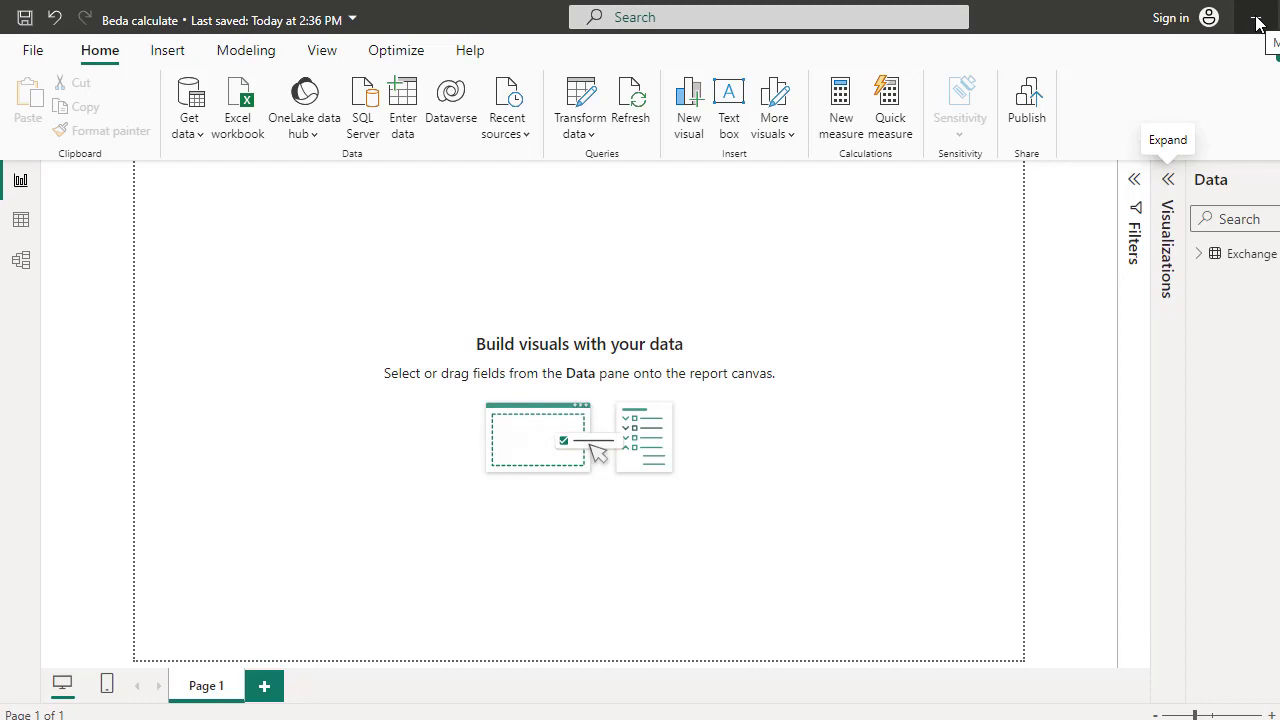
Switch to the browser and search the web for "dax calculate"
{"action": "key", "text": "alt+Tab"}
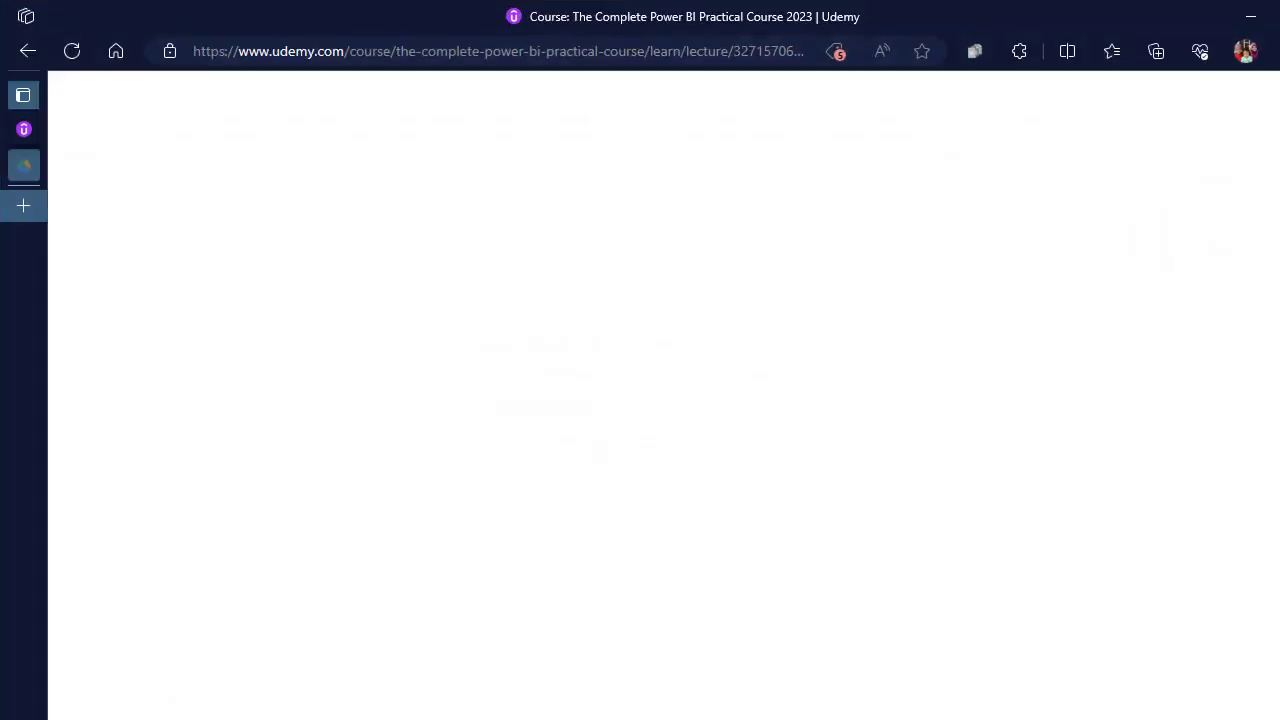
{"action": "left_click", "coordinate": [438, 48]}
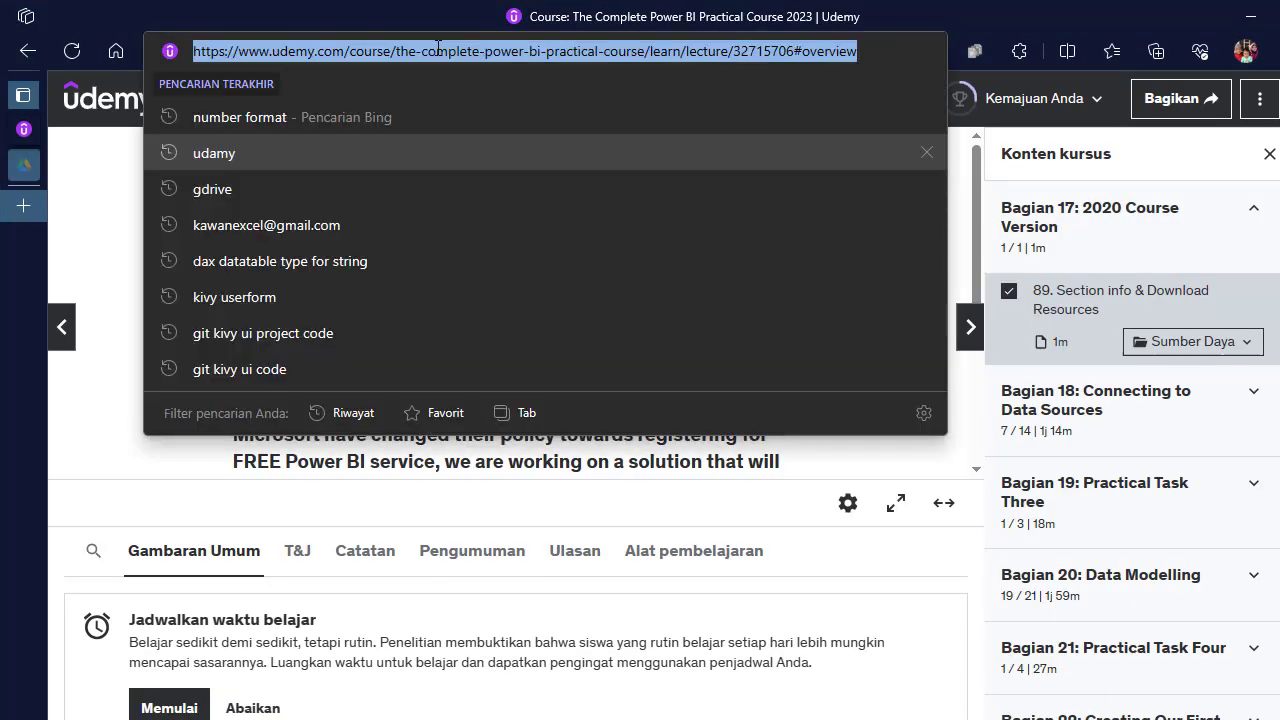
{"action": "type", "text": "dax "}
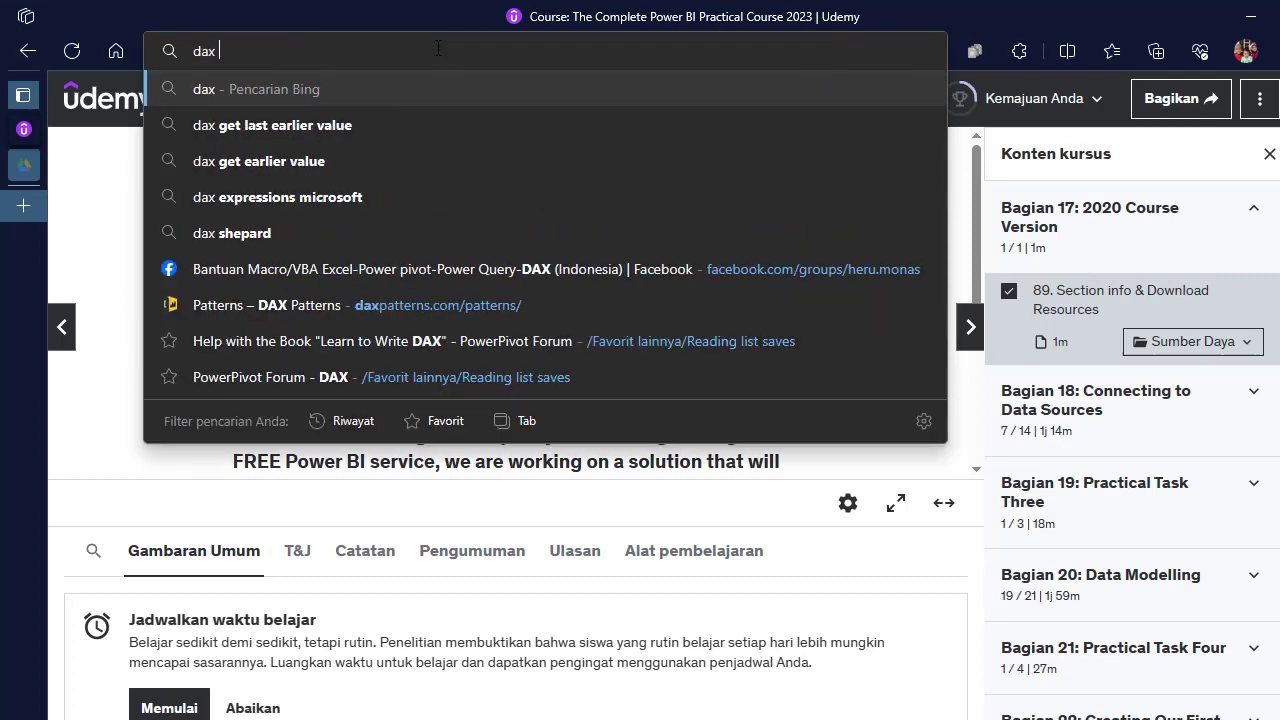
{"action": "type", "text": "calculate"}
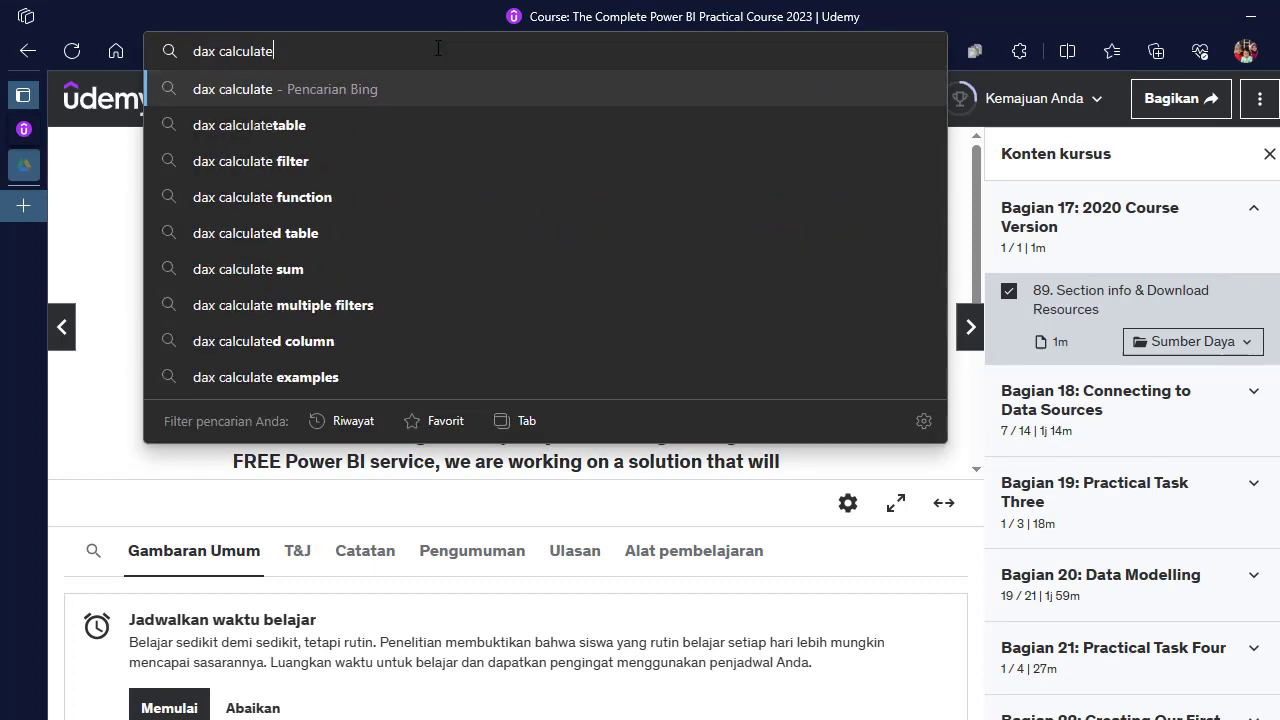
{"action": "key", "text": "Return"}
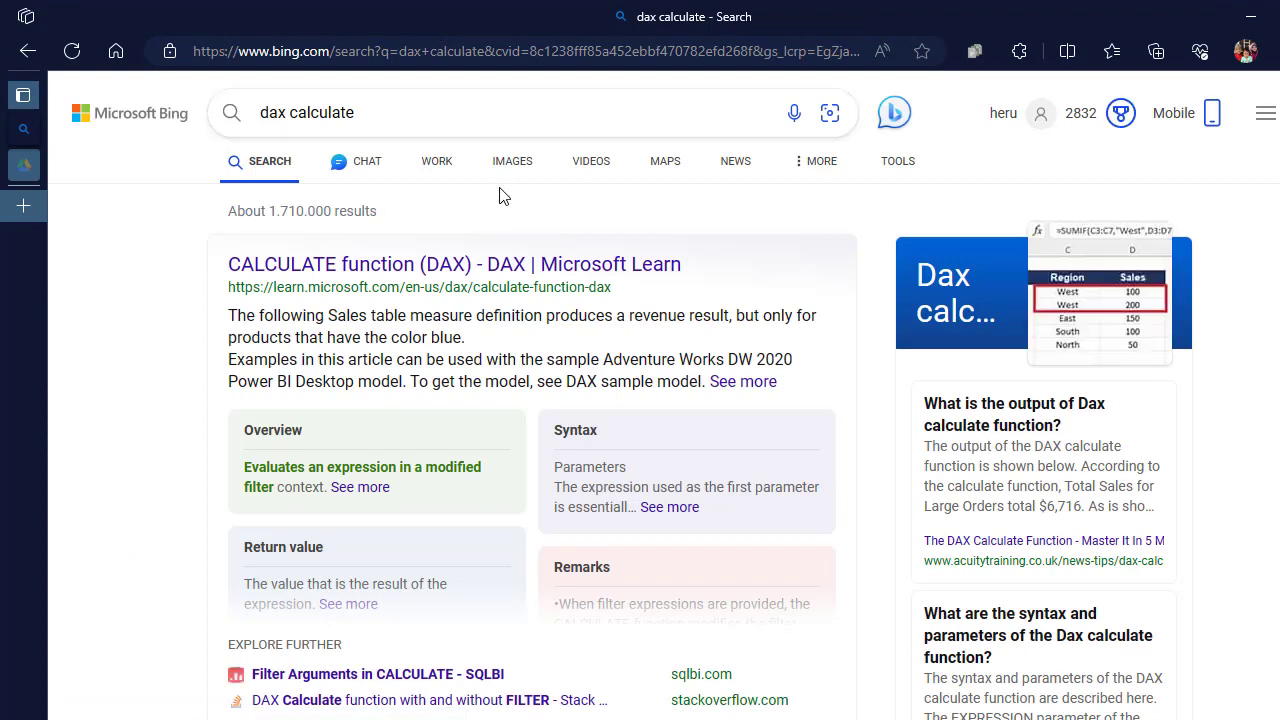
Open the Microsoft Learn CALCULATE function article and read its syntax and parameters
{"action": "left_click", "coordinate": [481, 265]}
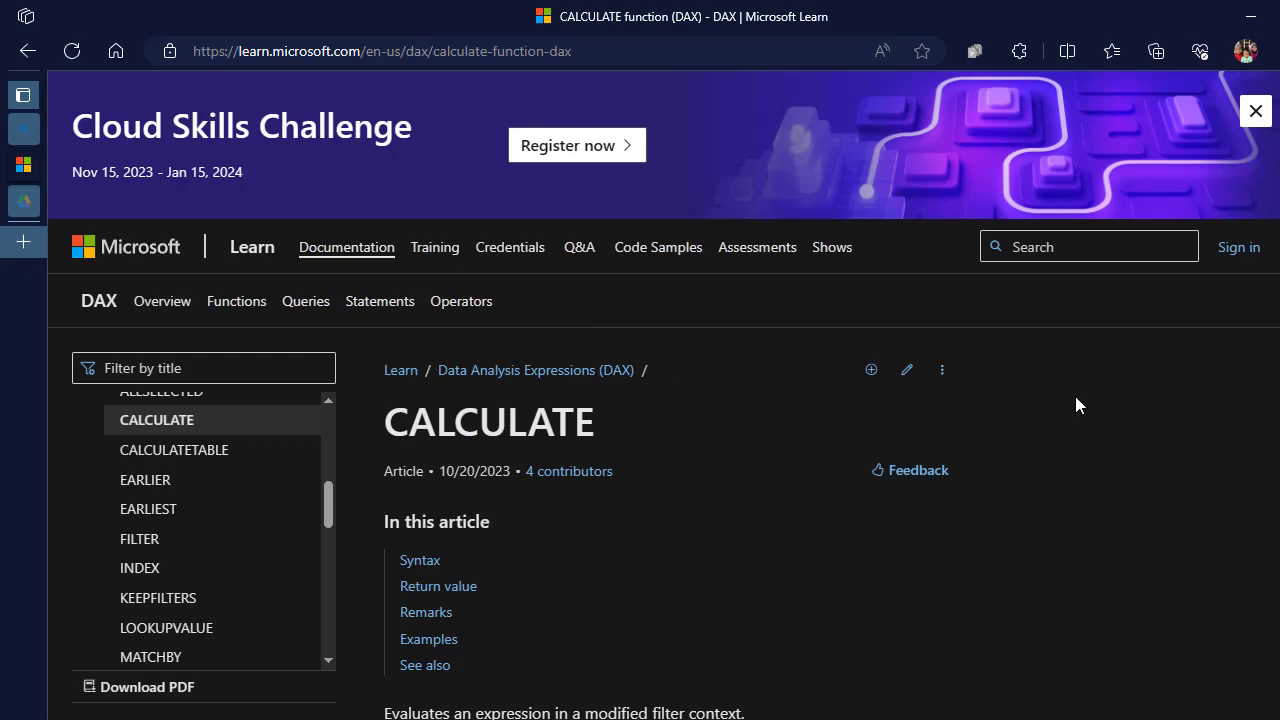
{"action": "scroll", "coordinate": [640, 400], "scroll_direction": "down", "scroll_amount": 3}
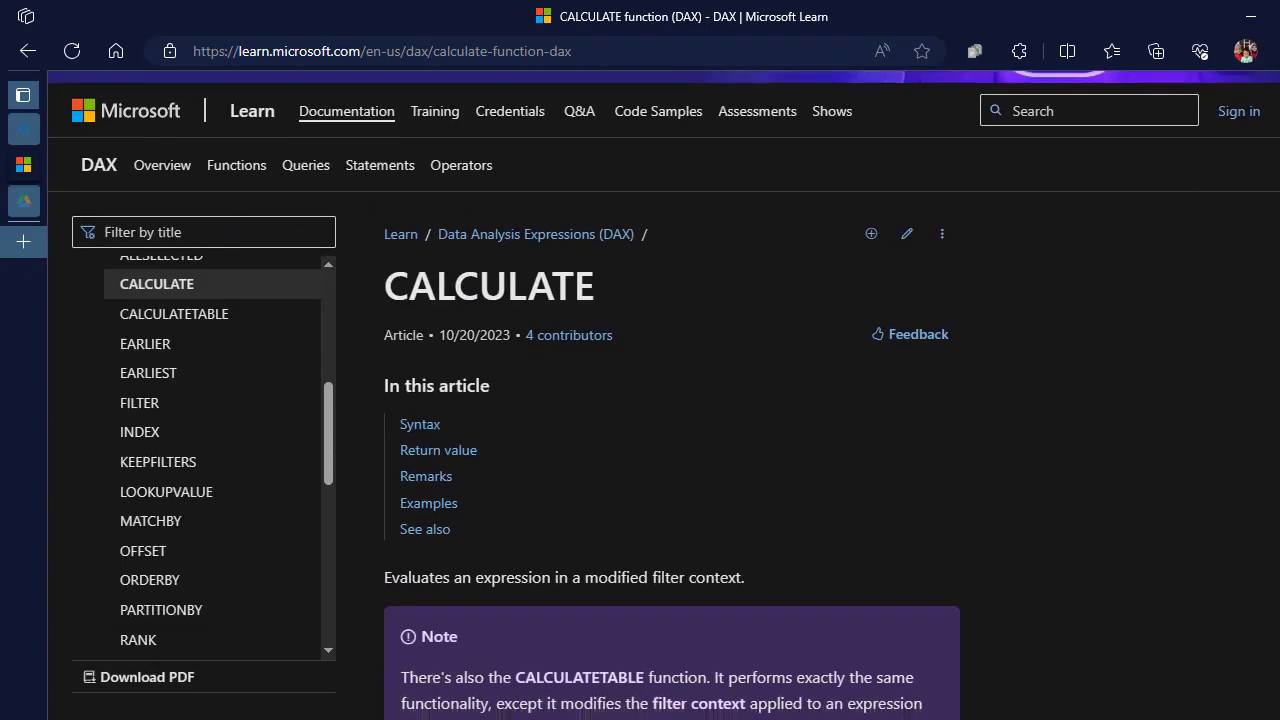
{"action": "scroll", "coordinate": [672, 400], "scroll_direction": "down", "scroll_amount": 3}
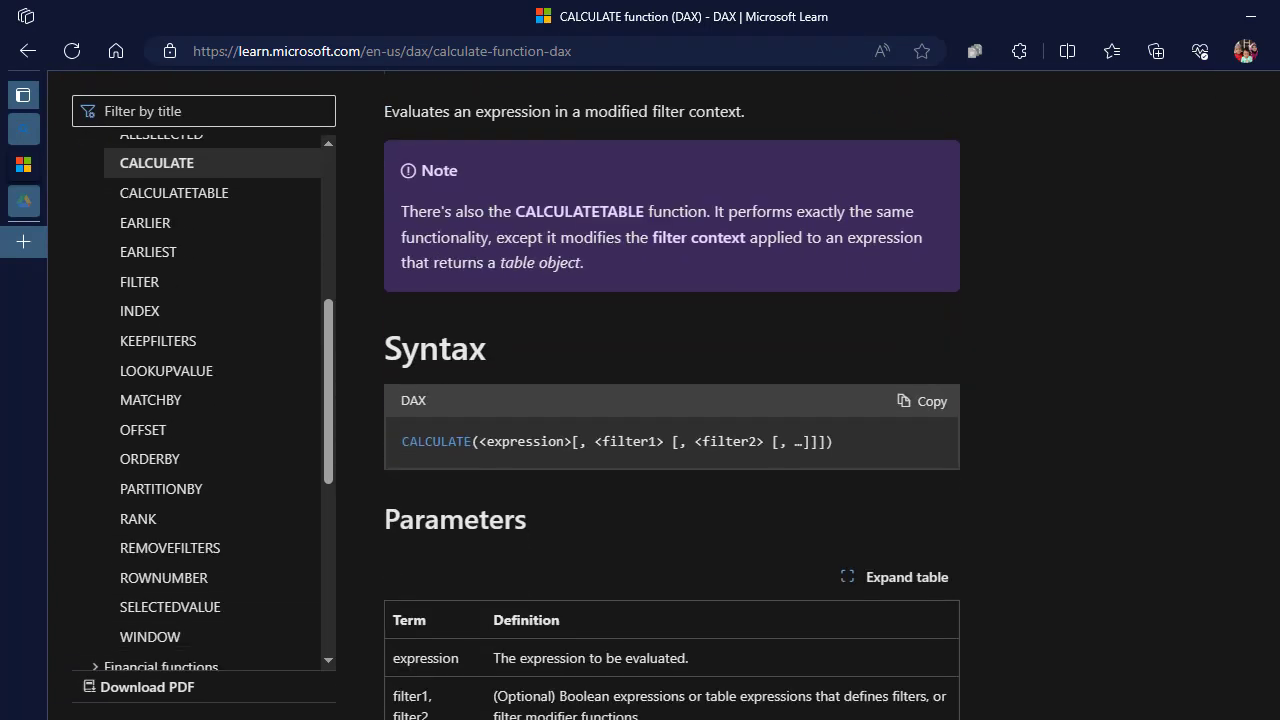
{"action": "scroll", "coordinate": [672, 400], "scroll_direction": "down", "scroll_amount": 1}
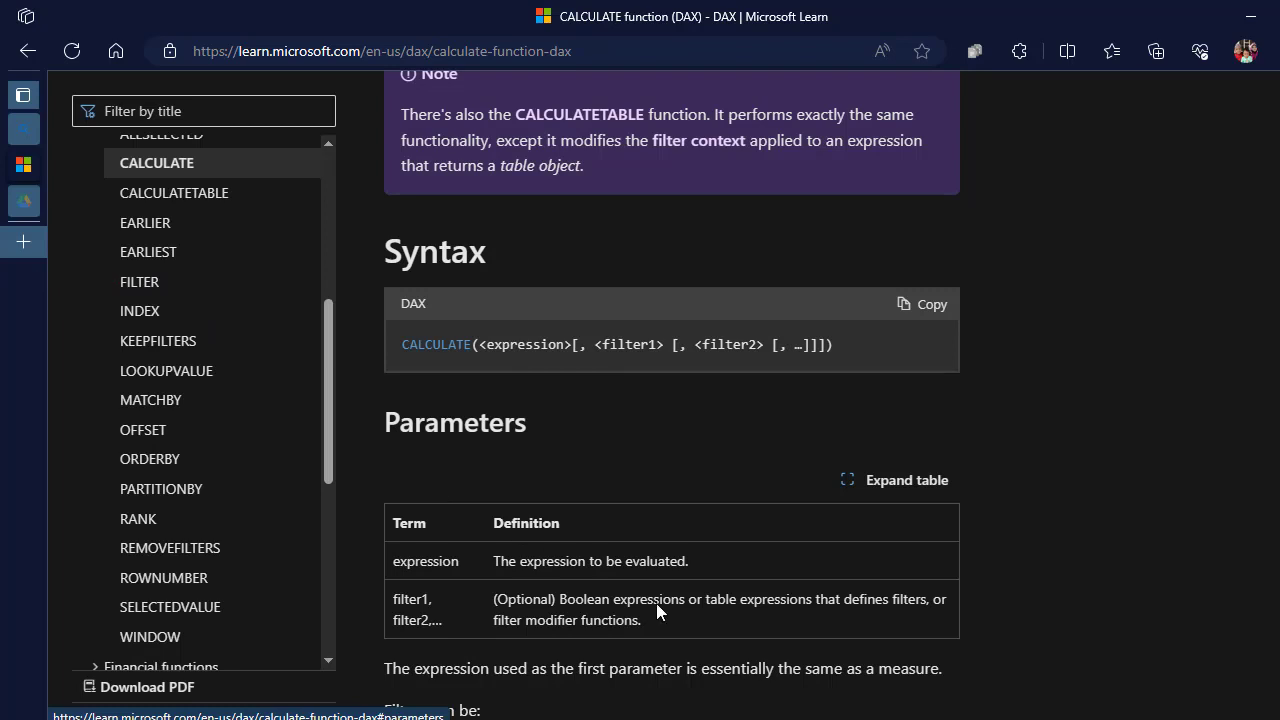
Return to the Beda calculate report and examine the Exchange Rates table in data view
{"action": "mouse_move", "coordinate": [949, 719]}
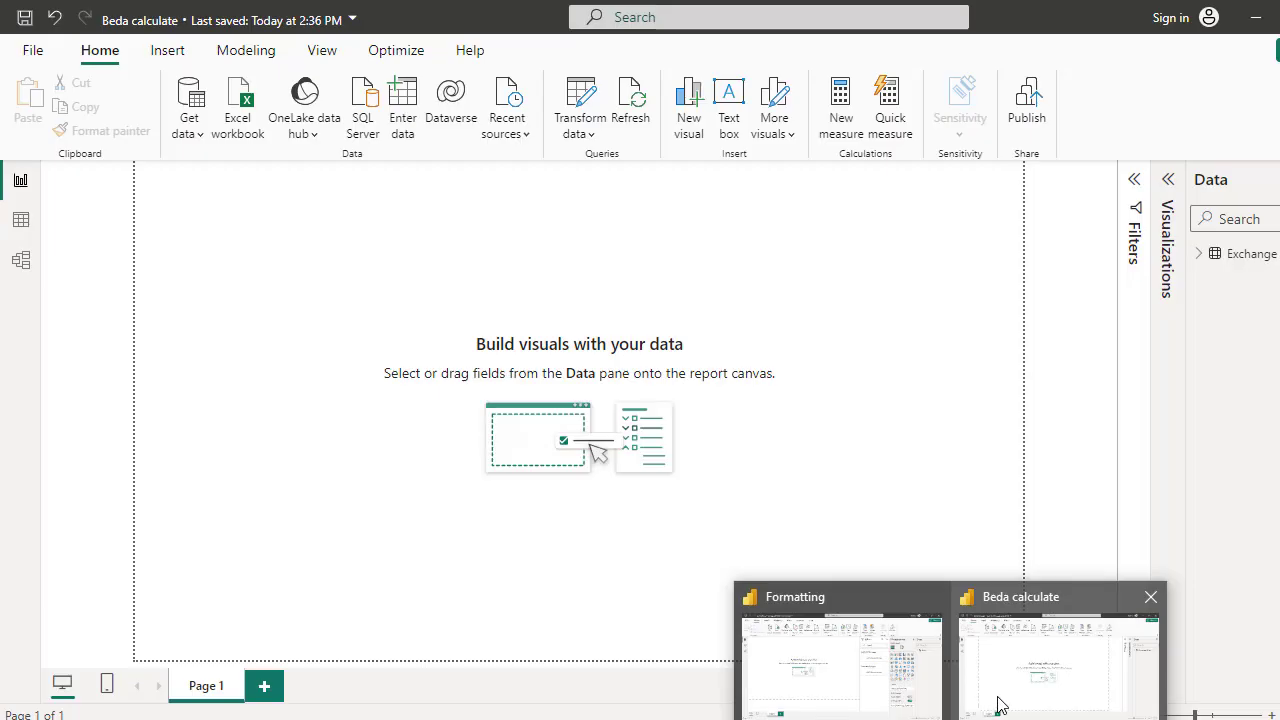
{"action": "left_click", "coordinate": [1006, 701]}
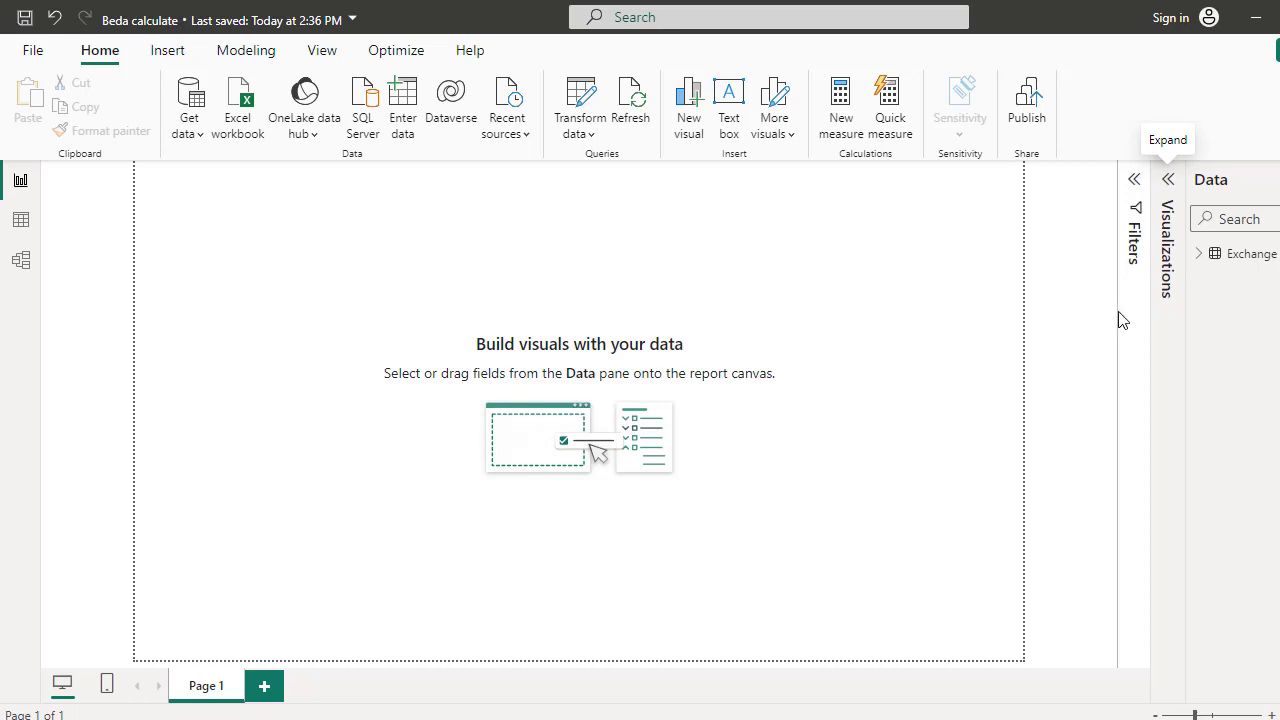
{"action": "left_click", "coordinate": [1254, 262]}
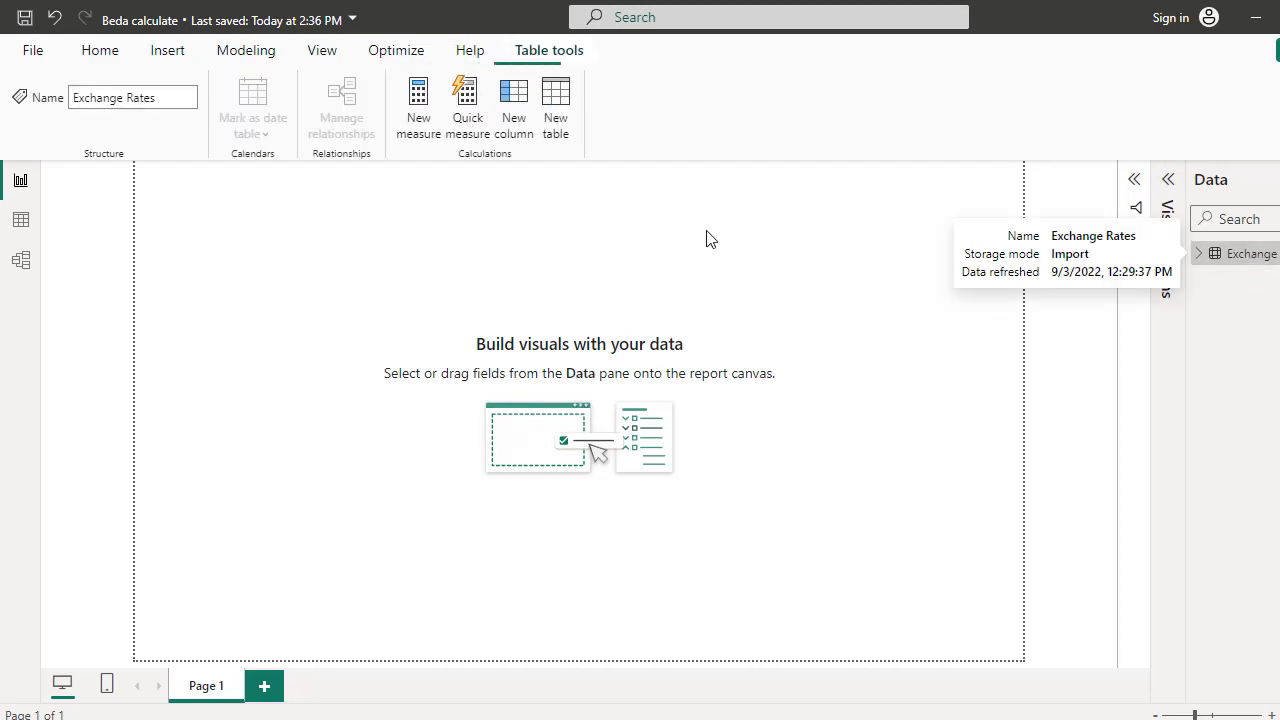
{"action": "left_click", "coordinate": [21, 221]}
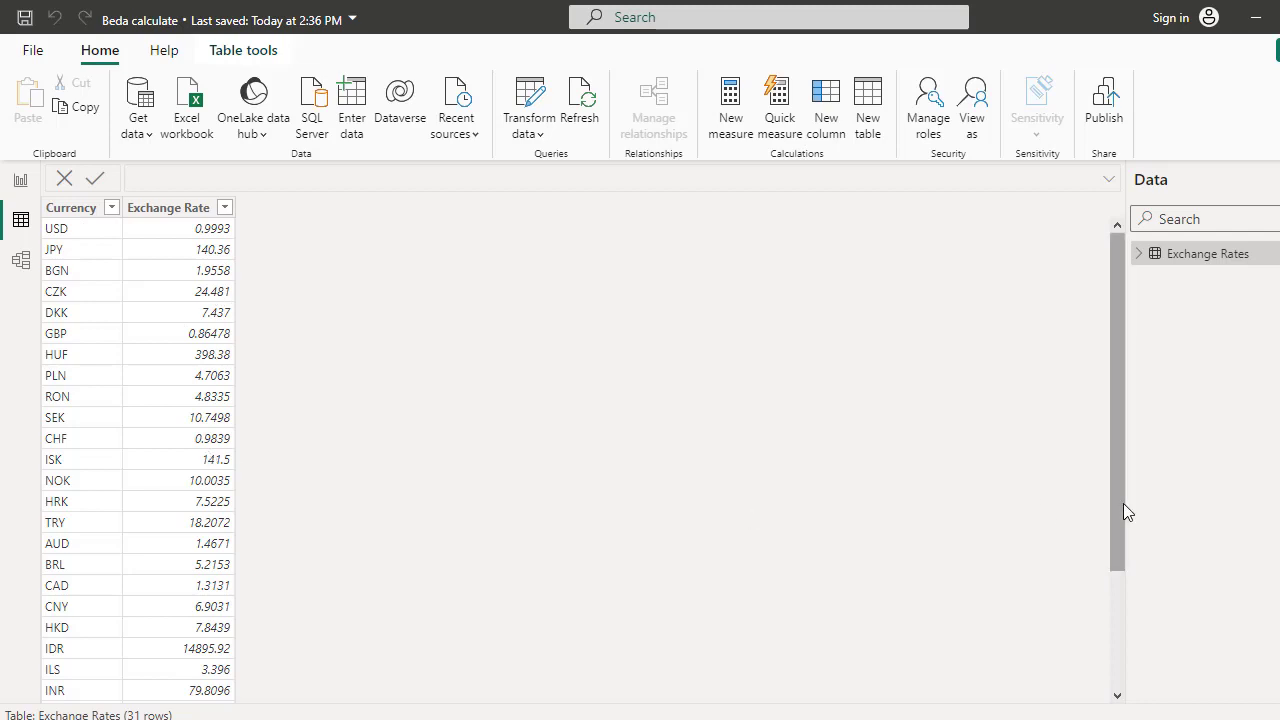
{"action": "left_click_drag", "start_coordinate": [1123, 510], "coordinate": [1118, 412]}
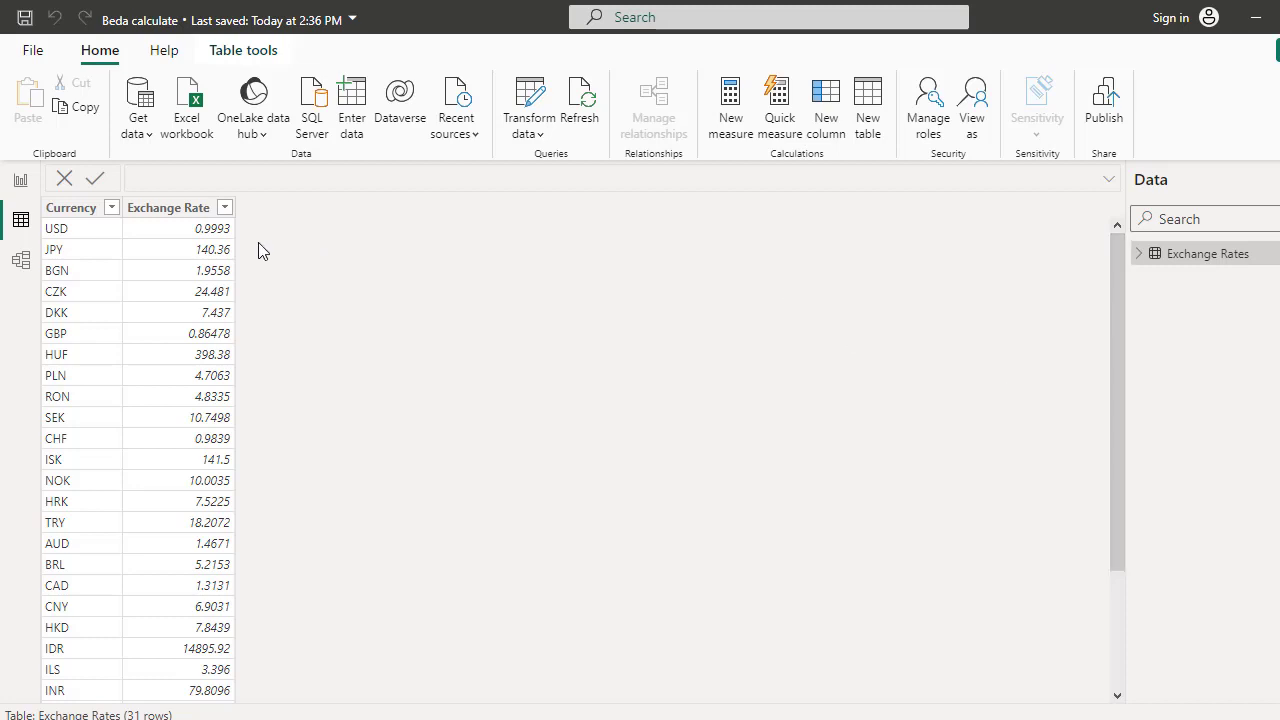
{"action": "left_click", "coordinate": [21, 184]}
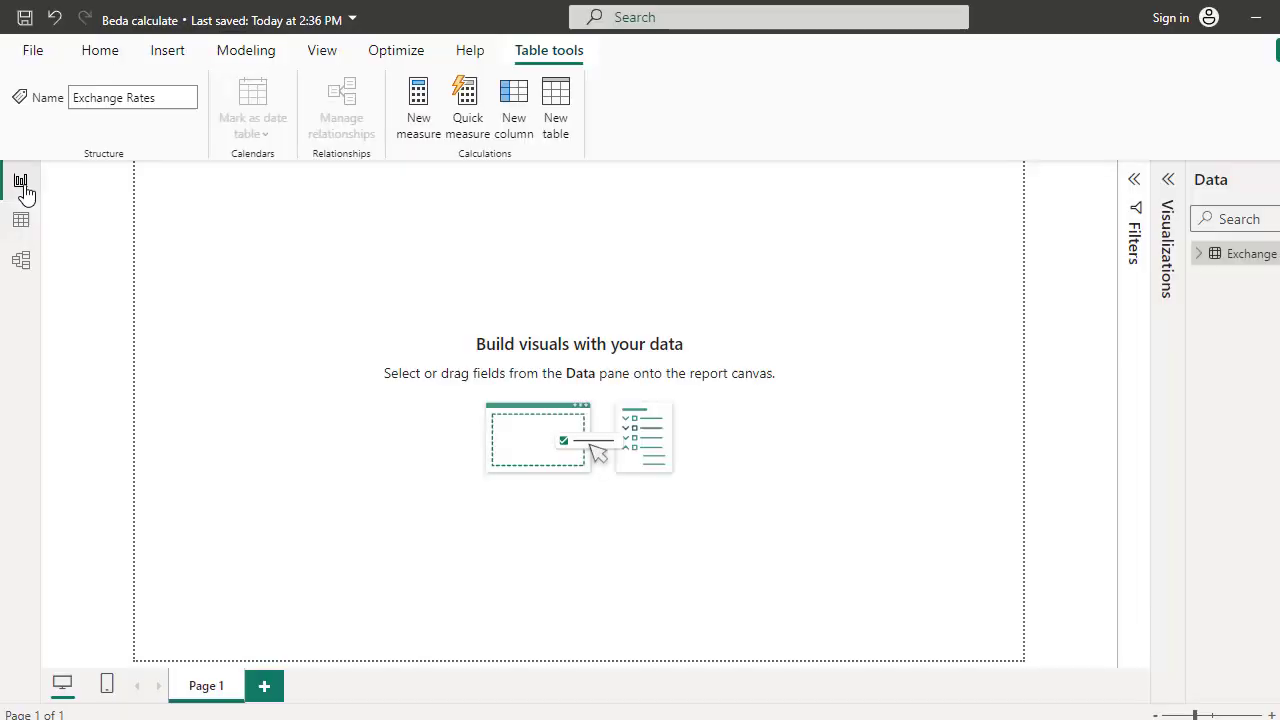
Start a new measure on the Exchange Rates table
{"action": "right_click", "coordinate": [1222, 260]}
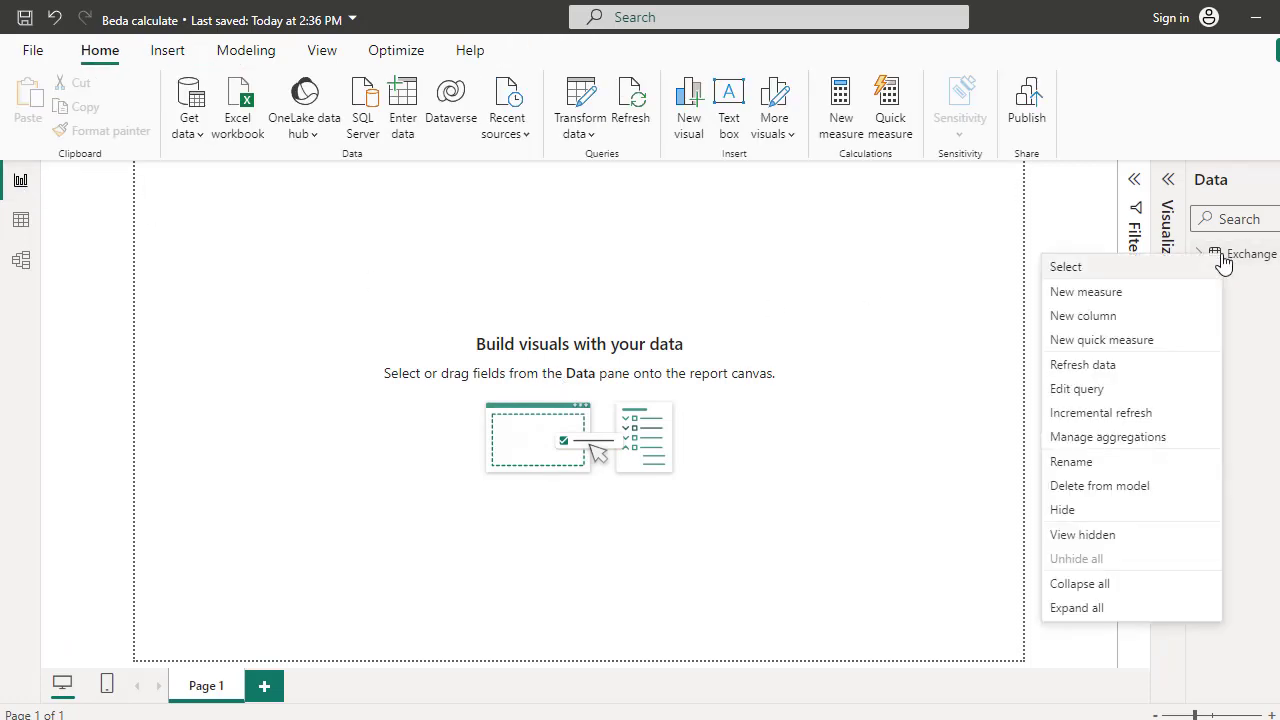
{"action": "left_click", "coordinate": [1136, 298]}
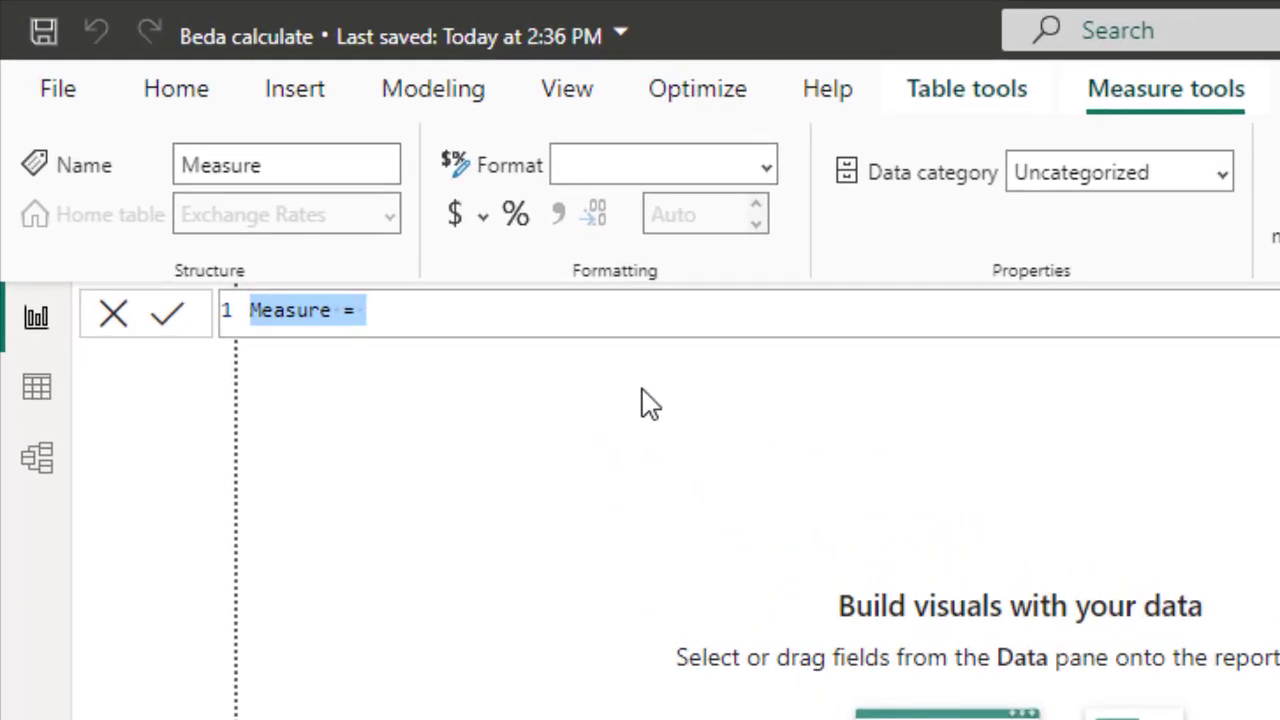
{"action": "type", "text": "Count"}
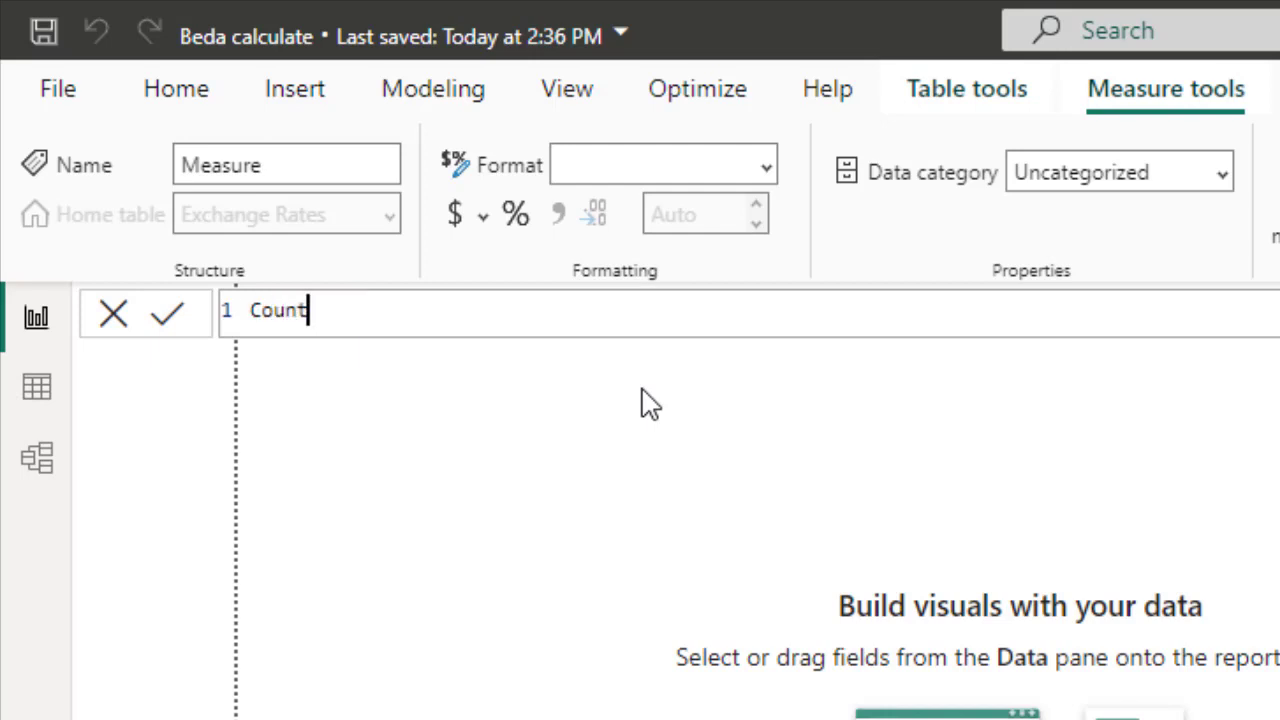
{"action": "type", "text": "negara = "}
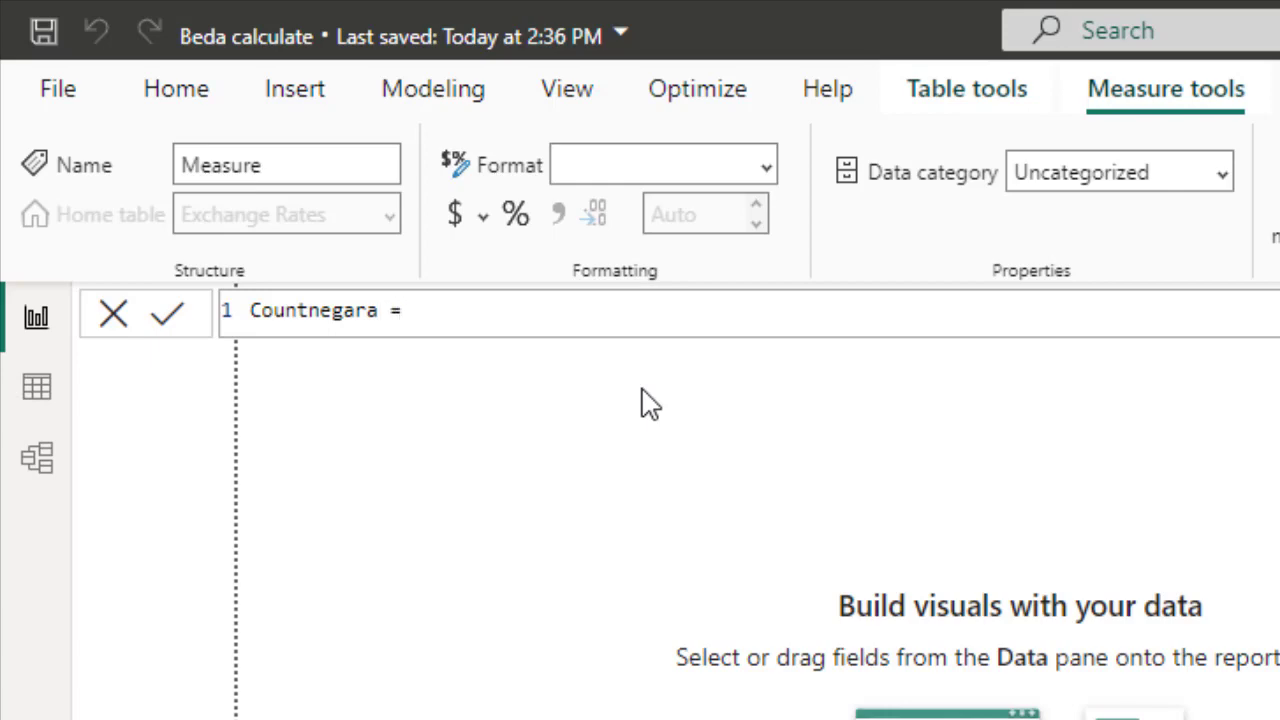
{"action": "type", "text": "cal"}
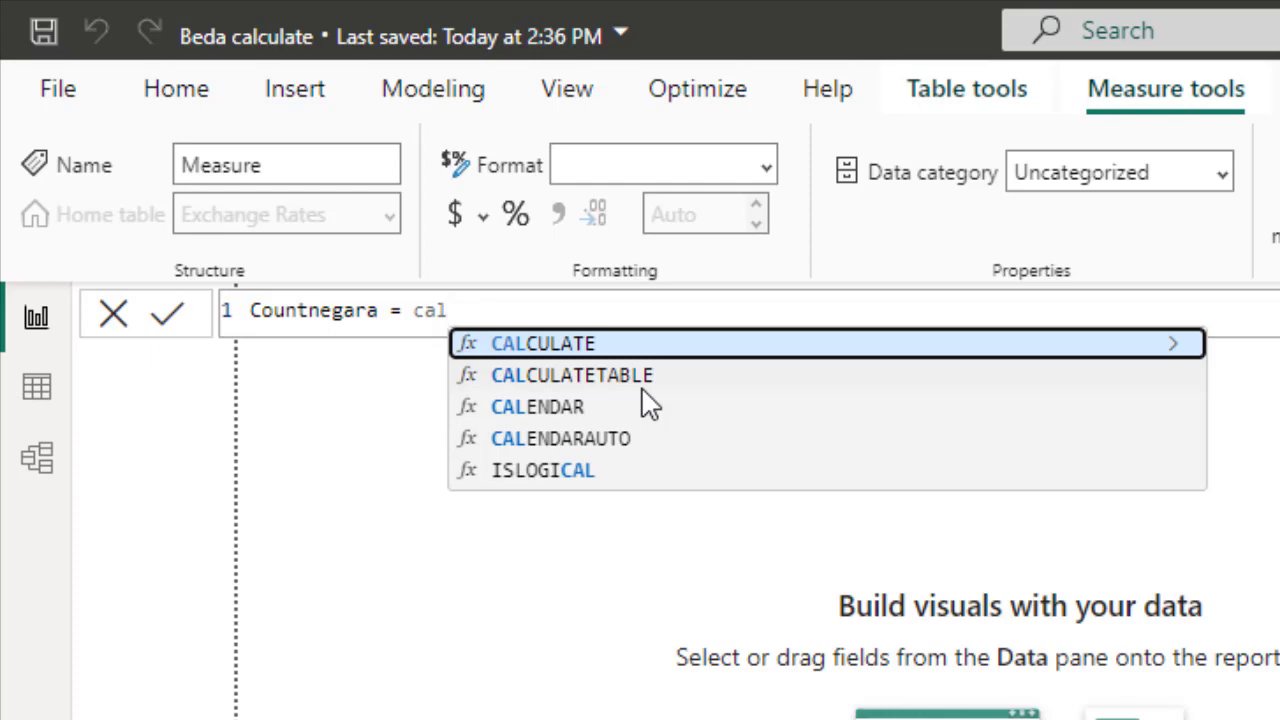
{"action": "key", "text": "BackSpace"}
Define the measure TotalNilai_Tukar = SUM('Exchange Rates'[Exchange Rate])
{"action": "key", "text": "BackSpace"}
{"action": "key", "text": "BackSpace"}
{"action": "key", "text": "BackSpace"}
{"action": "key", "text": "BackSpace"}
{"action": "key", "text": "BackSpace"}
{"action": "key", "text": "BackSpace"}
{"action": "key", "text": "BackSpace"}
{"action": "key", "text": "BackSpace"}
{"action": "key", "text": "BackSpace"}
{"action": "key", "text": "BackSpace"}
{"action": "key", "text": "BackSpace"}
{"action": "key", "text": "BackSpace"}
{"action": "key", "text": "BackSpace"}
{"action": "key", "text": "BackSpace"}
{"action": "key", "text": "BackSpace"}
{"action": "key", "text": "BackSpace"}
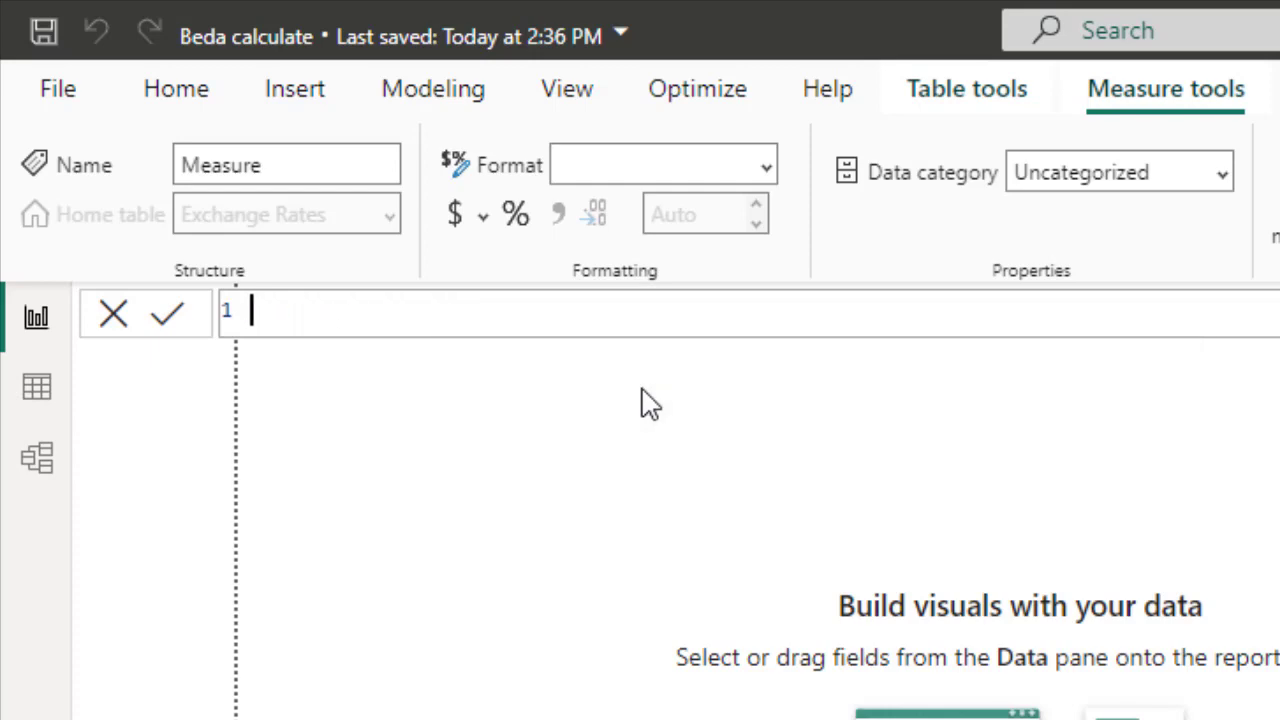
{"action": "type", "text": "TotalNilai"}
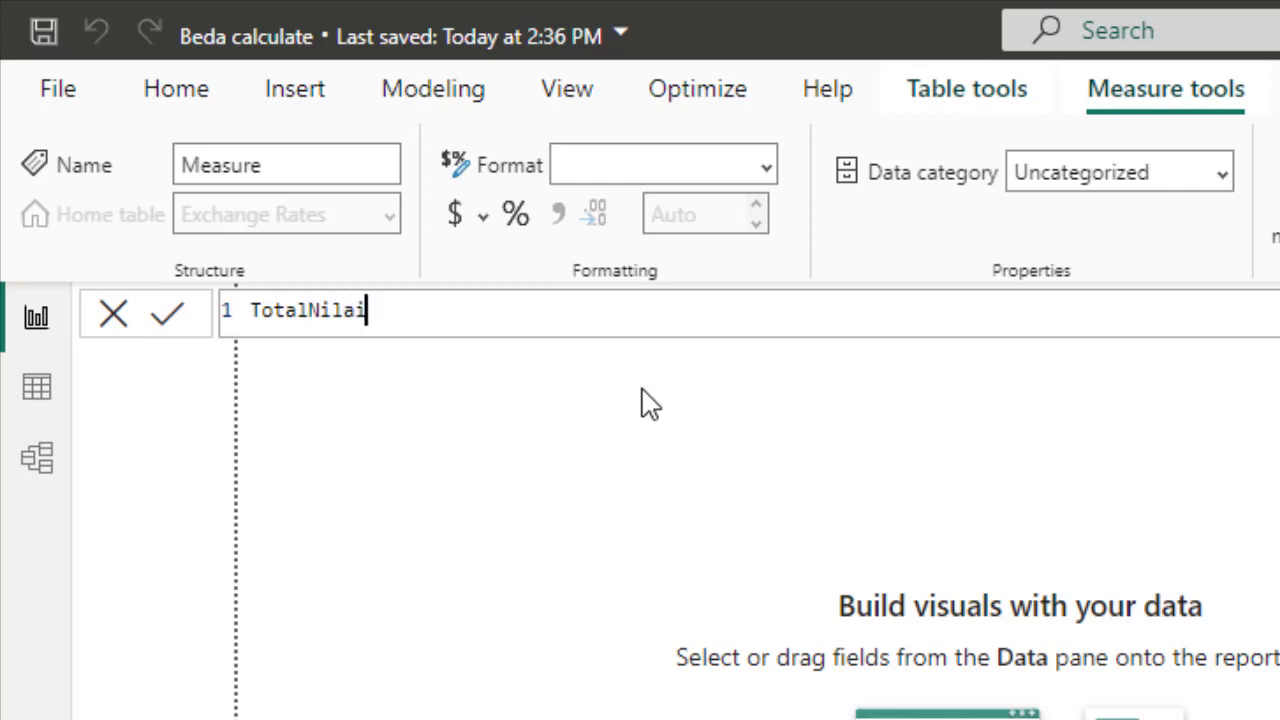
{"action": "type", "text": "_Tukar = SUM("}
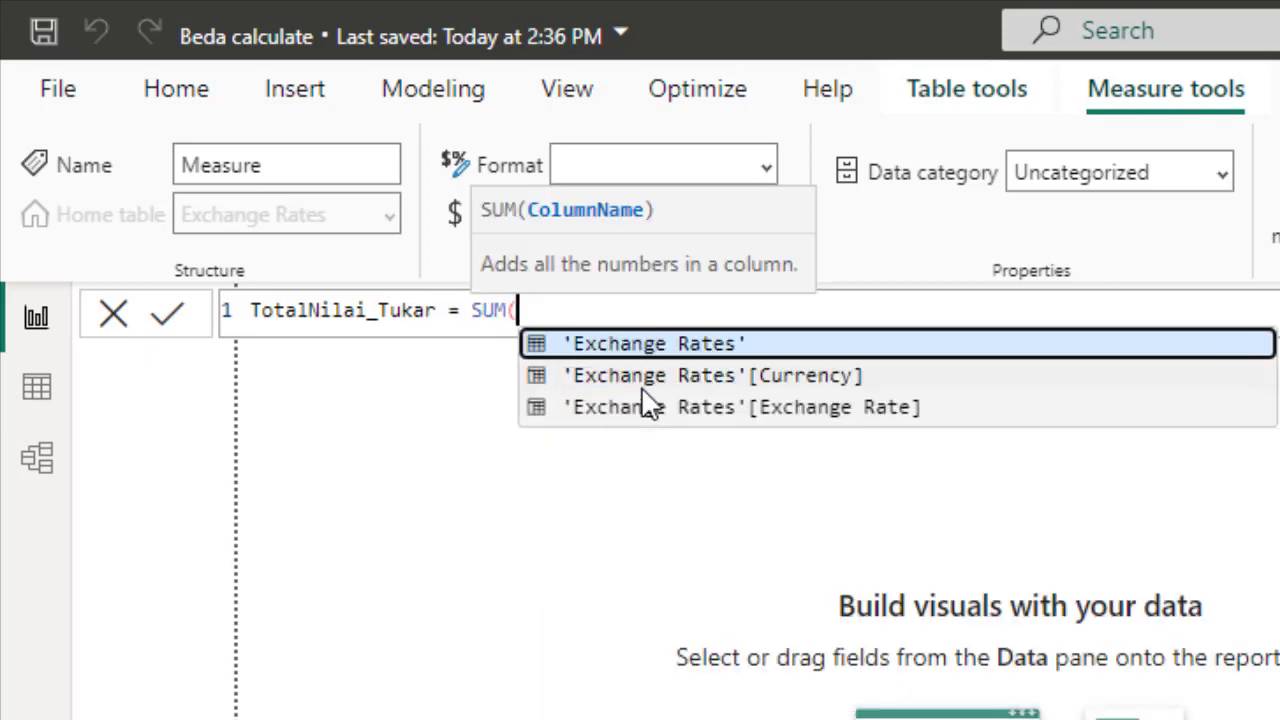
{"action": "left_click", "coordinate": [733, 410]}
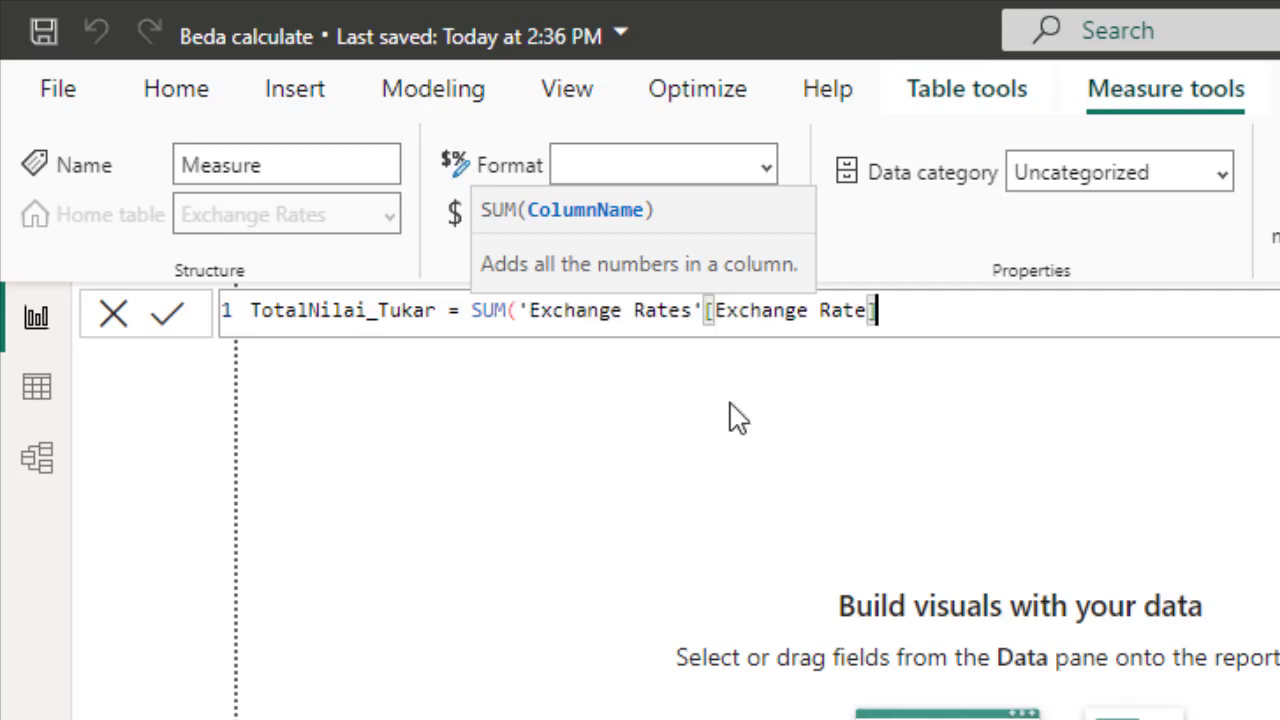
{"action": "key", "text": "Return"}
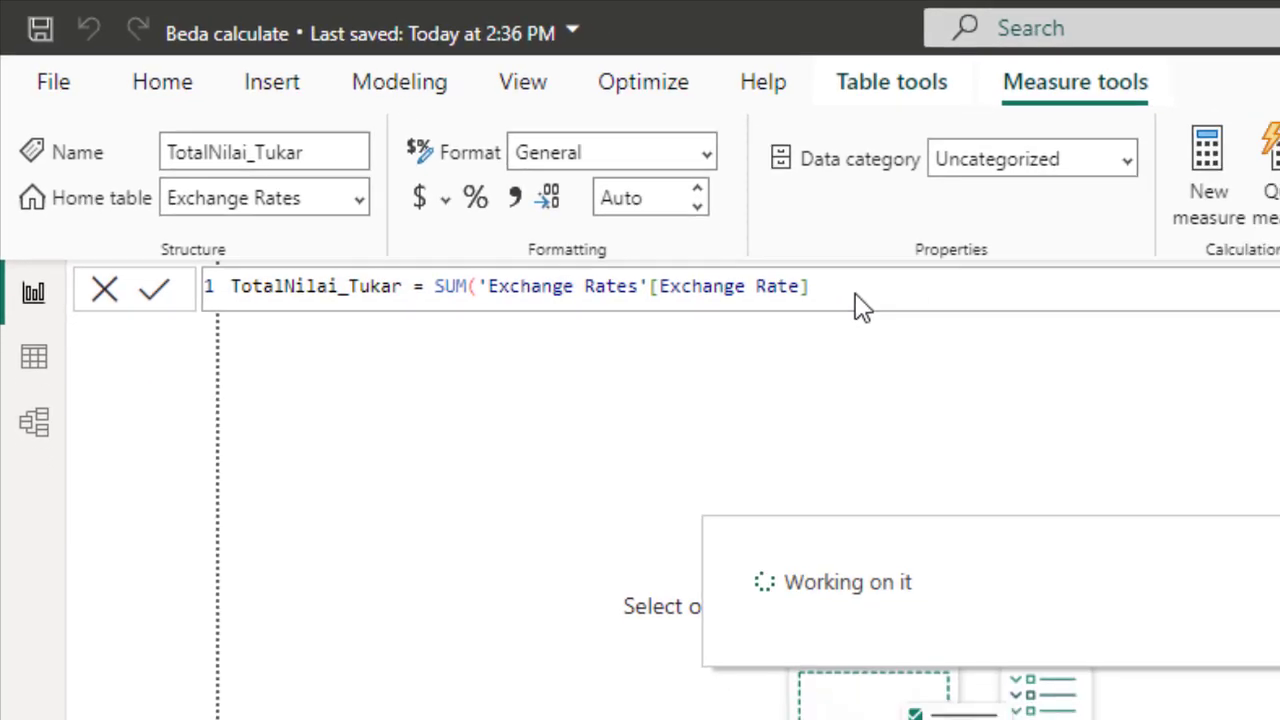
{"action": "type", "text": ")"}
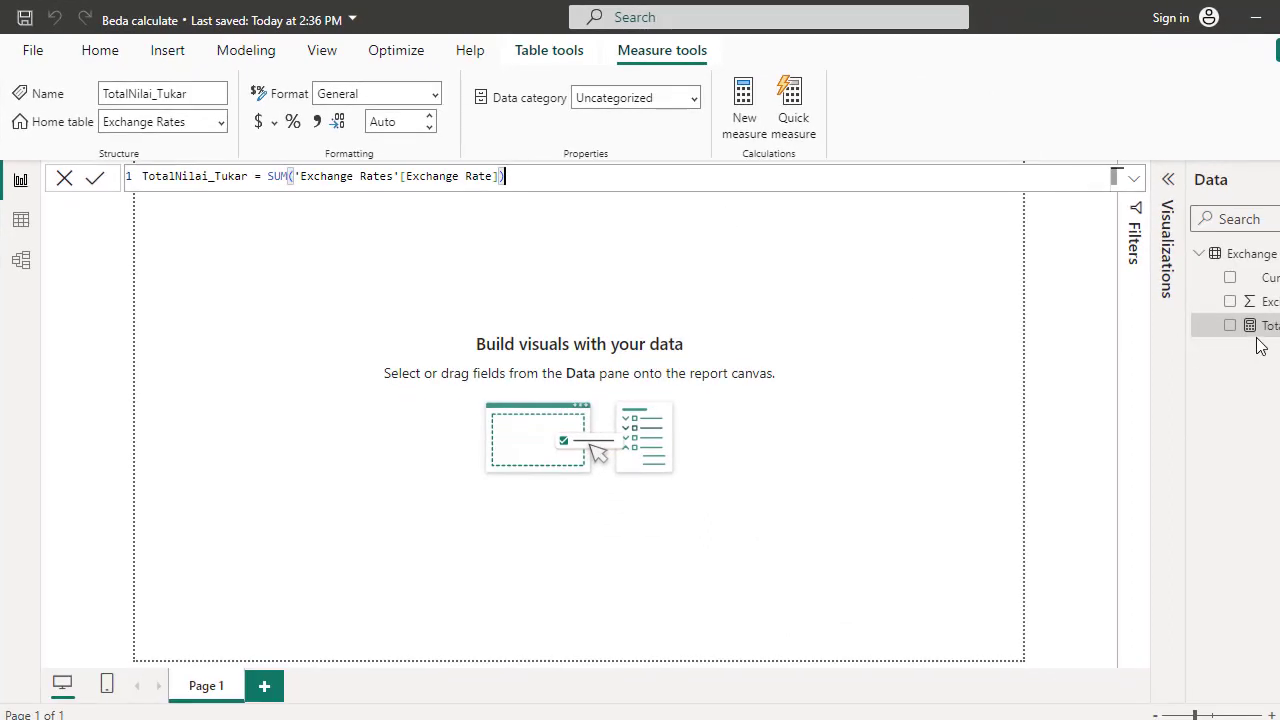
Add a card visual showing TotalNilai_Tukar and reduce its height
{"action": "left_click", "coordinate": [1168, 179]}
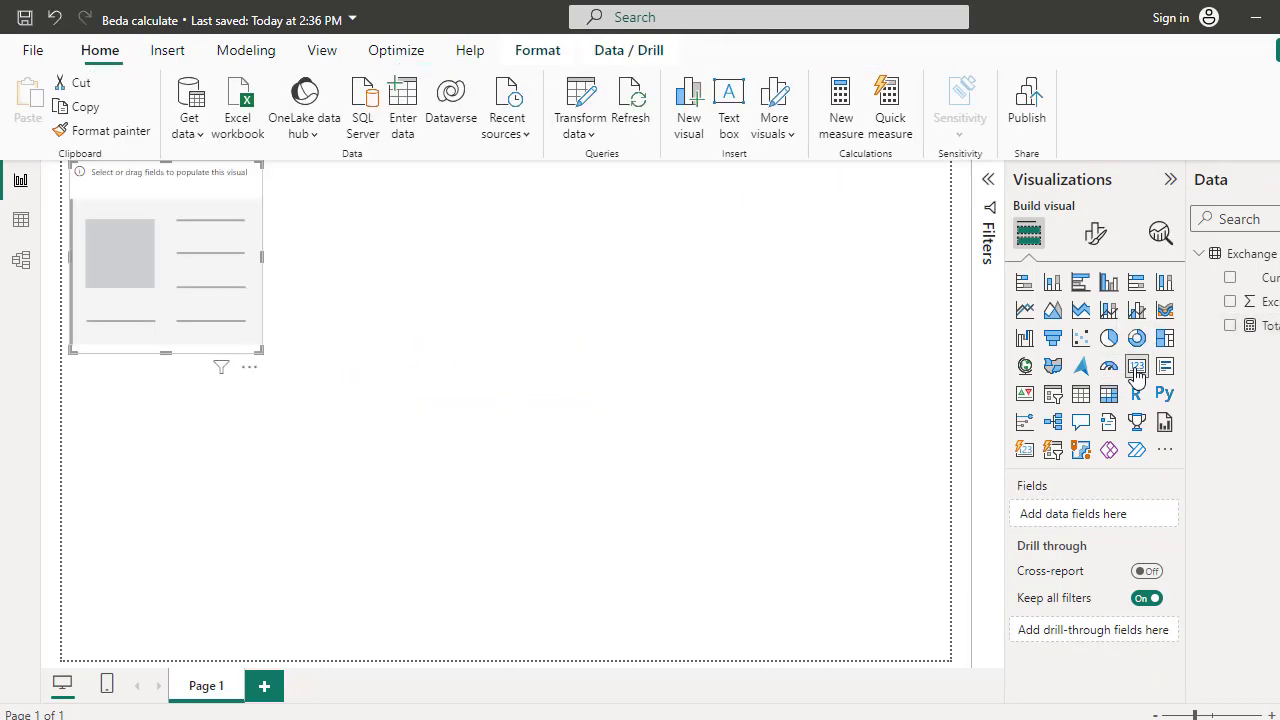
{"action": "left_click_drag", "start_coordinate": [1240, 325], "coordinate": [250, 255]}
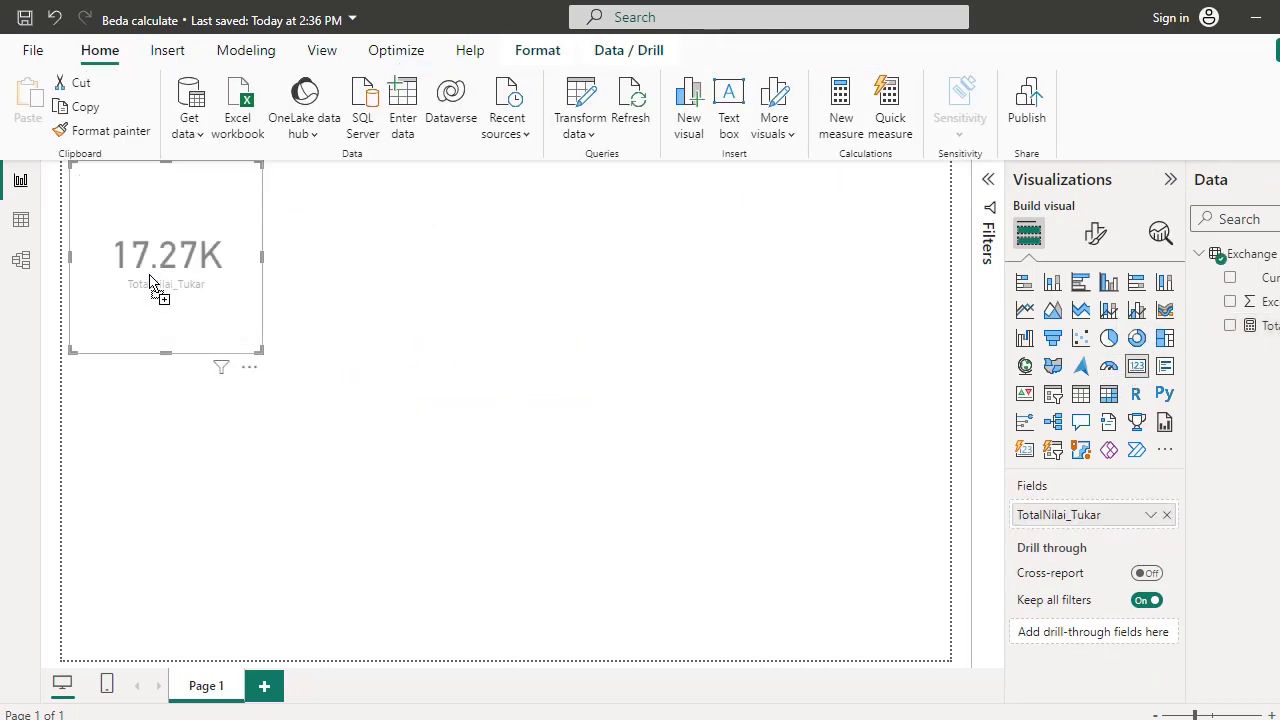
{"action": "left_click_drag", "start_coordinate": [167, 349], "coordinate": [191, 284]}
Check the new measure in data view, then return to the report canvas
{"action": "left_click", "coordinate": [30, 230]}
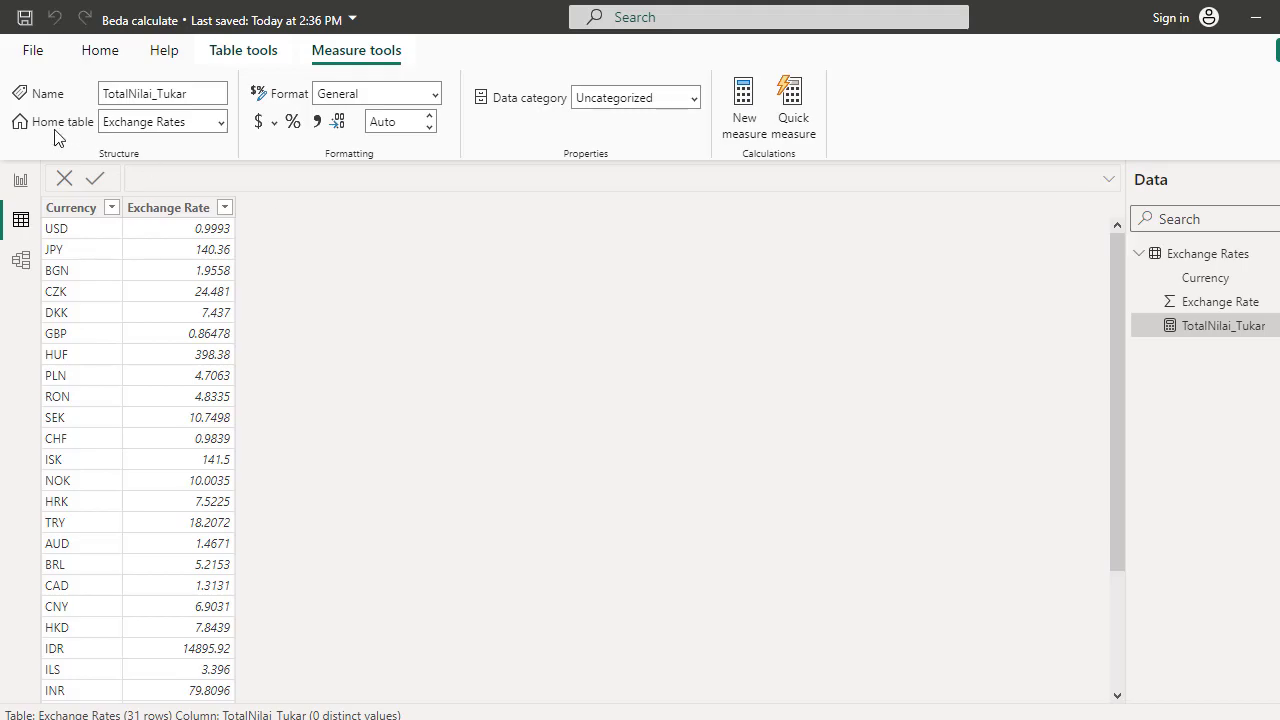
{"action": "left_click", "coordinate": [20, 185]}
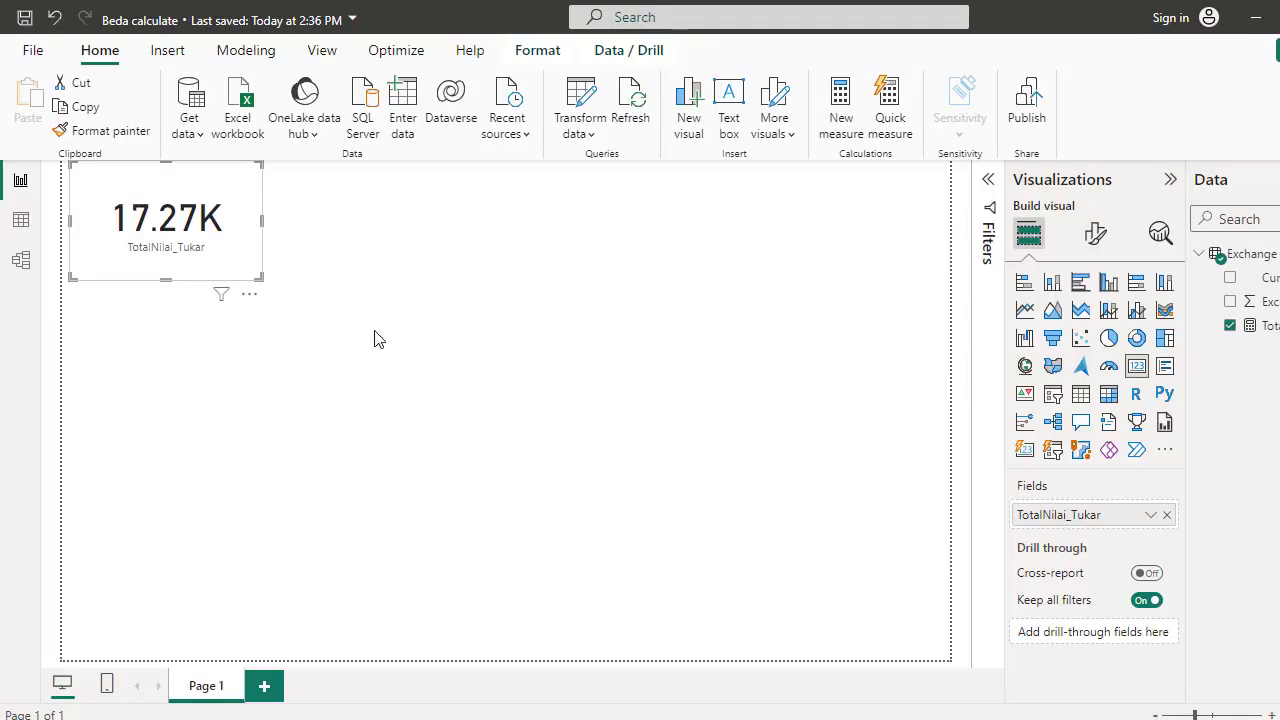
{"action": "left_click", "coordinate": [757, 460]}
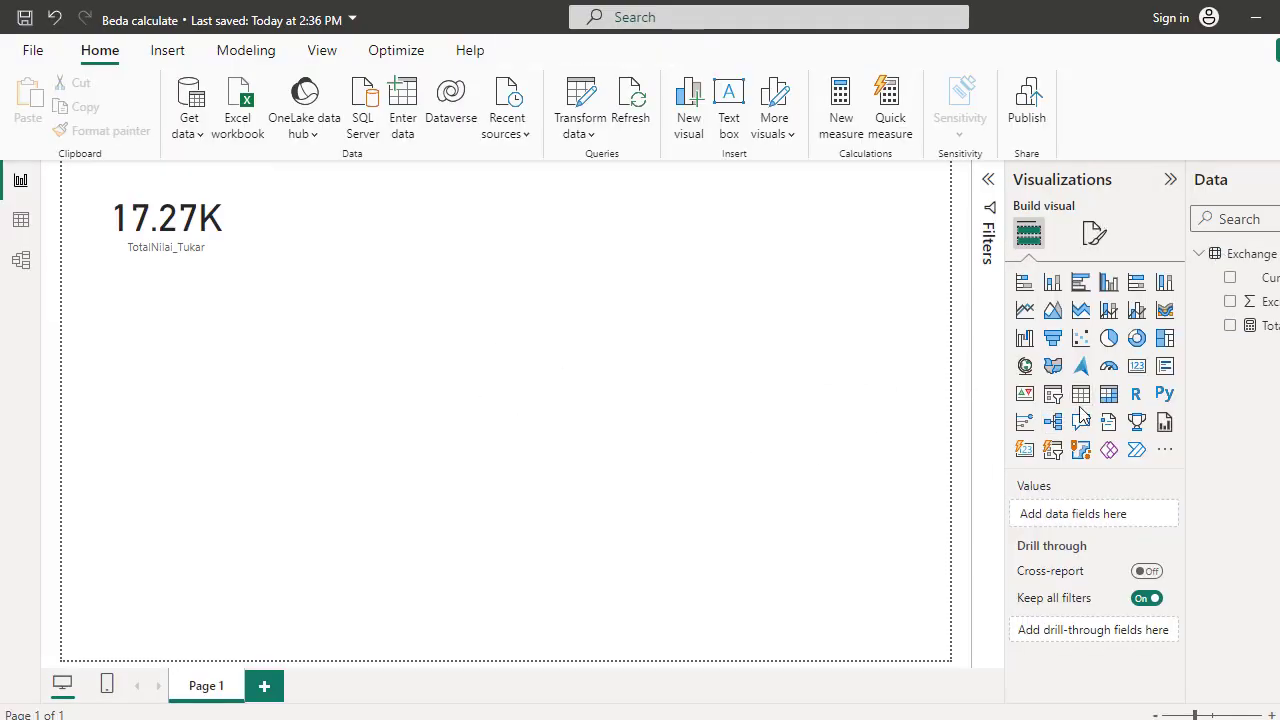
Insert a table visual and add the Currency field to it
{"action": "left_click", "coordinate": [1081, 394]}
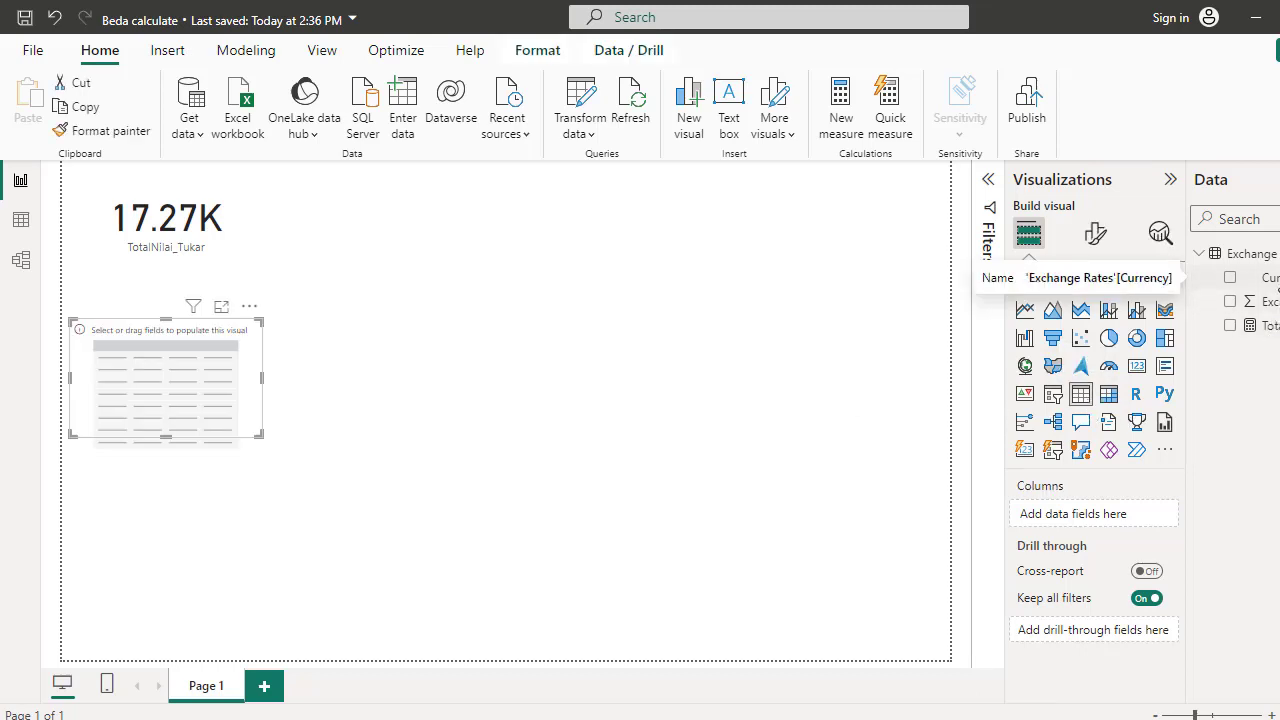
{"action": "left_click_drag", "start_coordinate": [1262, 277], "coordinate": [155, 373]}
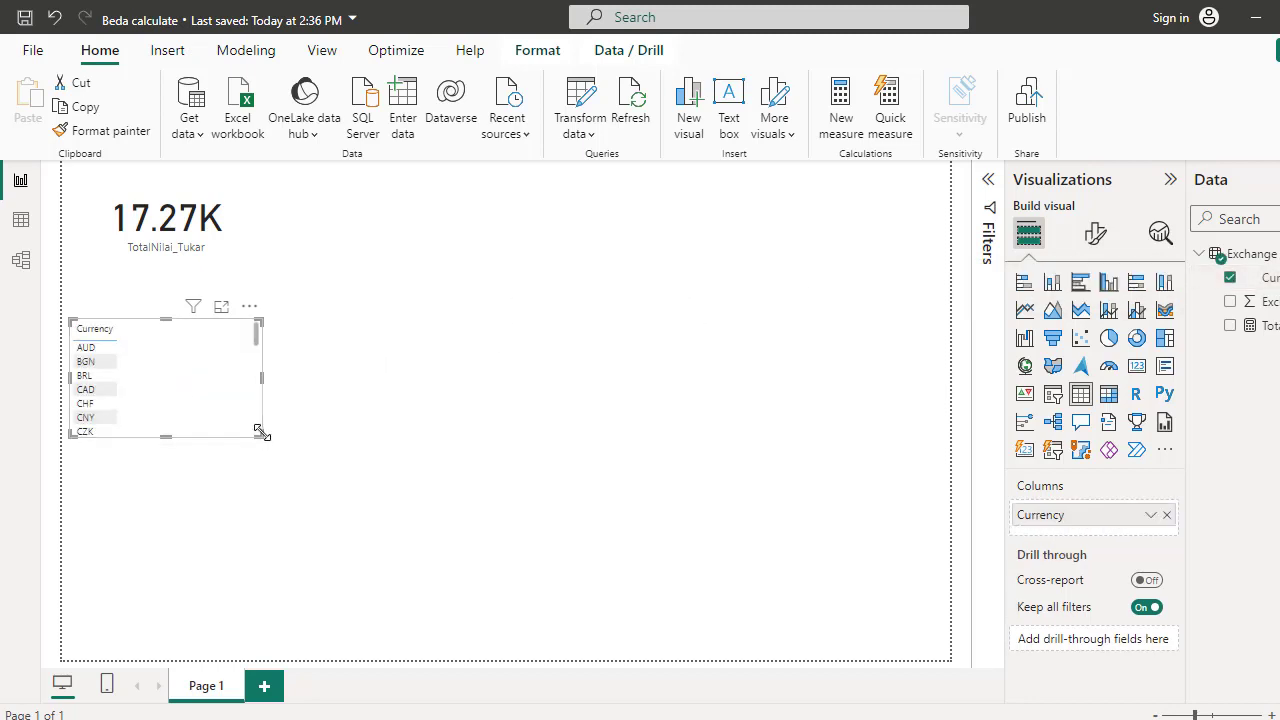
Enlarge the Currency table visual and move it beside the card
{"action": "left_click_drag", "start_coordinate": [263, 440], "coordinate": [491, 651]}
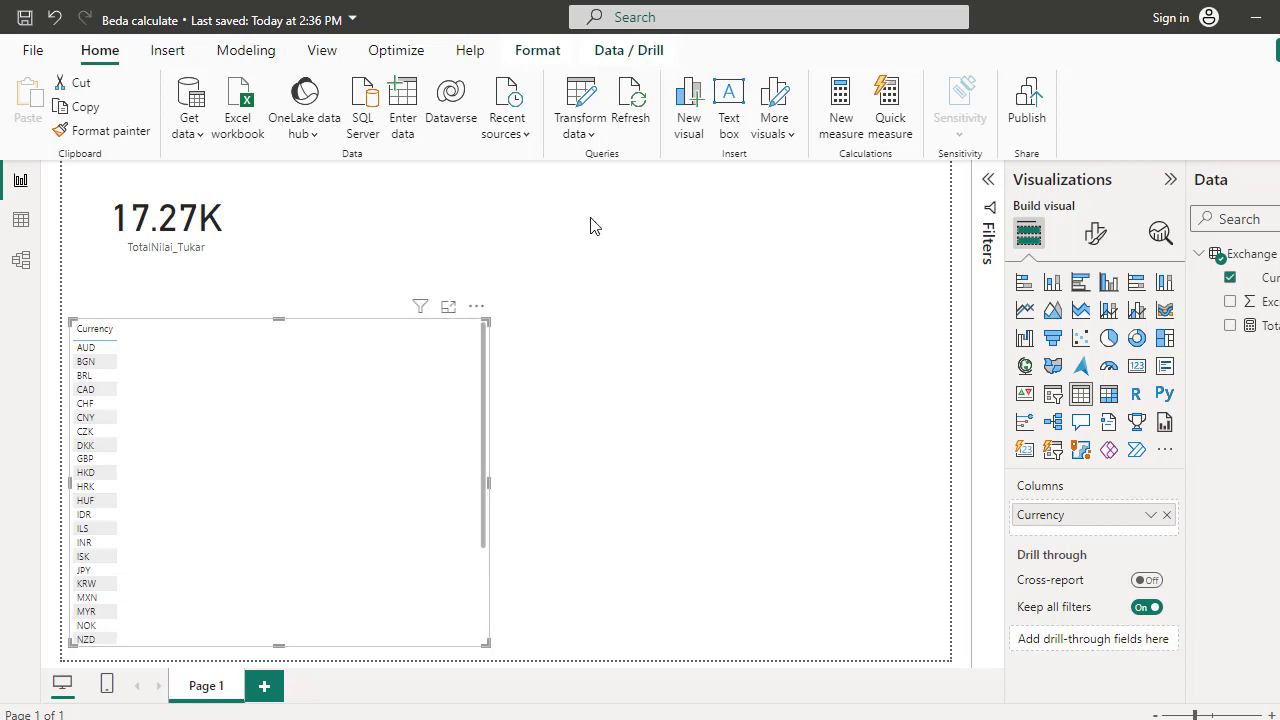
{"action": "left_click_drag", "start_coordinate": [336, 323], "coordinate": [532, 180]}
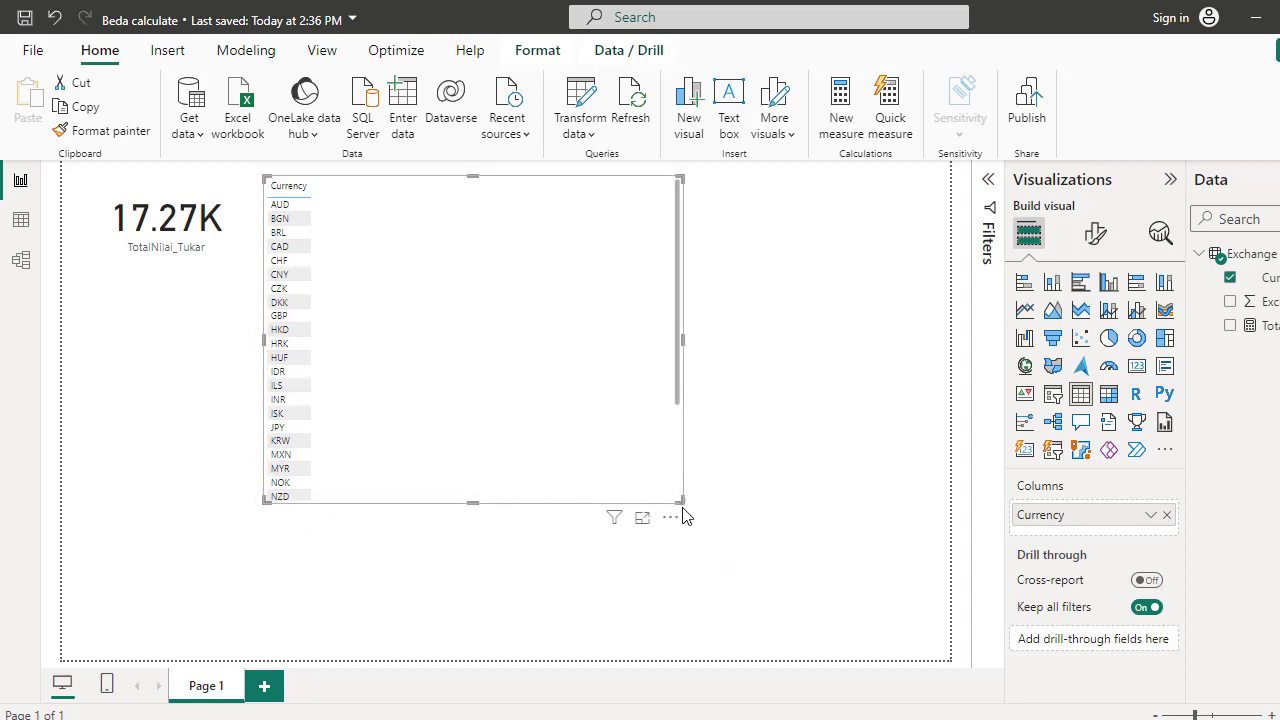
Enlarge the table visual further and set its values font size to 12
{"action": "left_click_drag", "start_coordinate": [679, 499], "coordinate": [811, 651]}
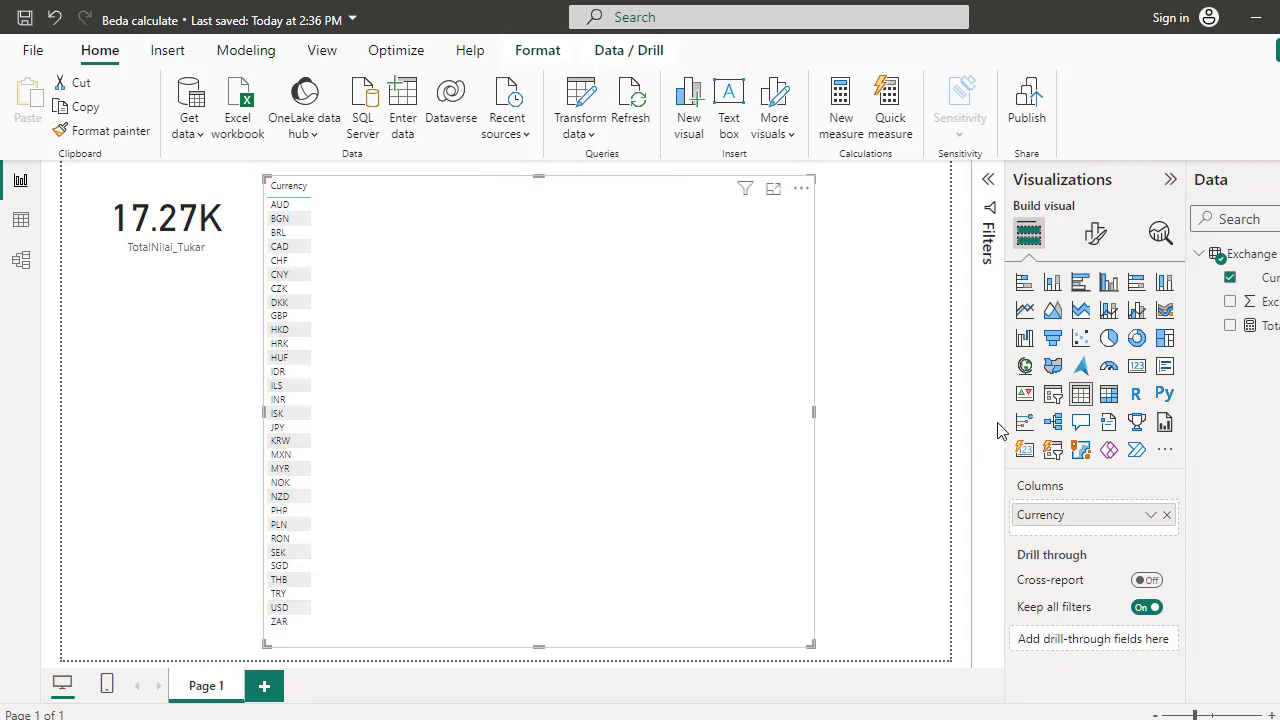
{"action": "left_click", "coordinate": [1096, 234]}
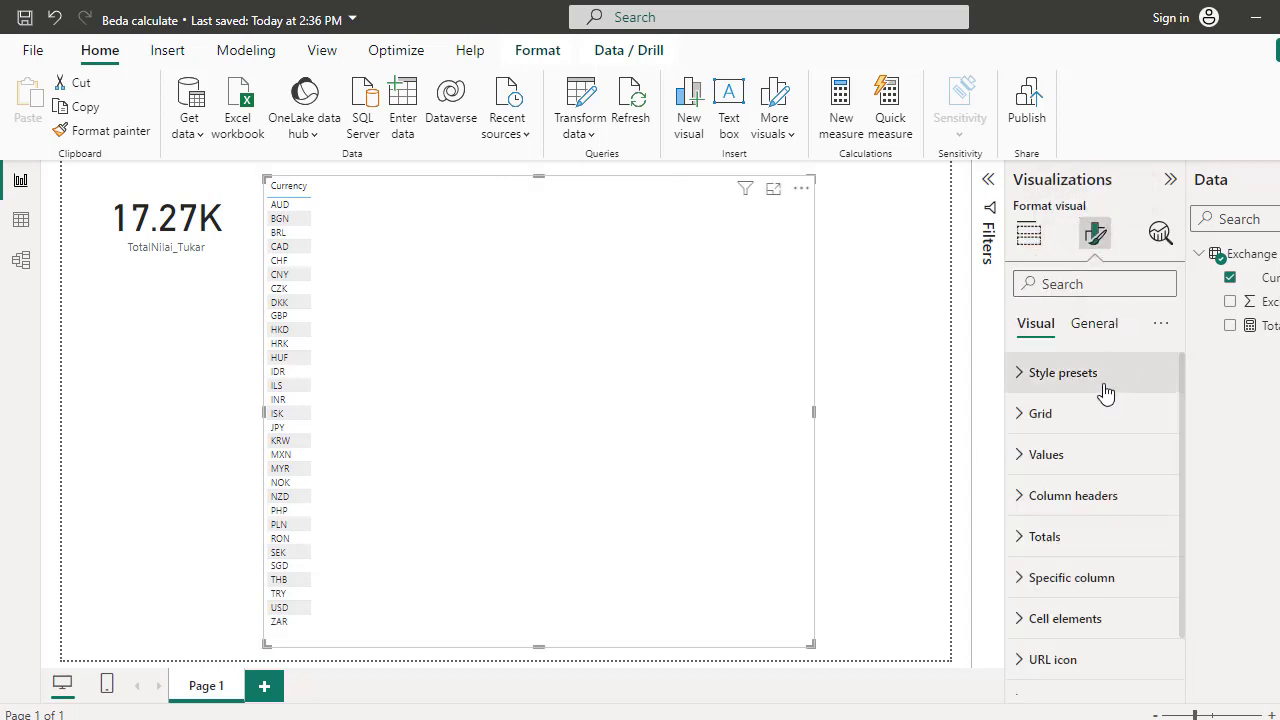
{"action": "left_click", "coordinate": [1022, 454]}
{"action": "left_click", "coordinate": [1161, 551]}
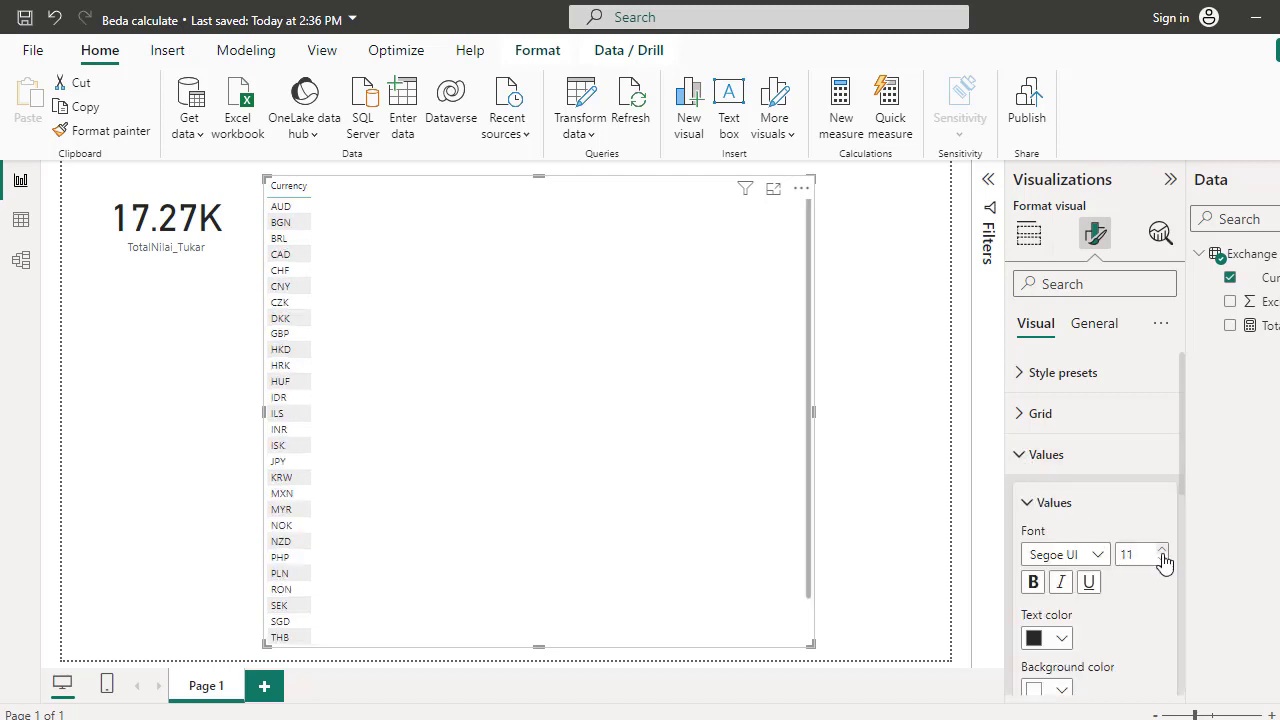
{"action": "left_click", "coordinate": [1161, 551]}
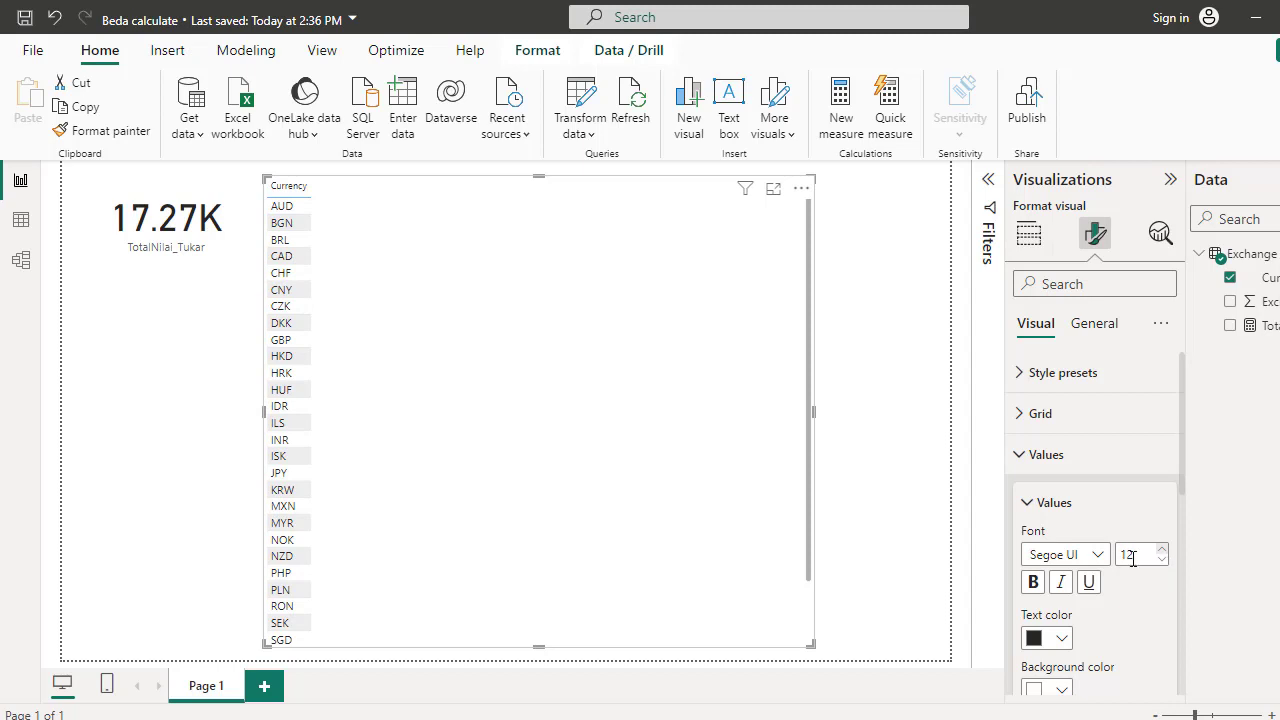
Set the table's column header font size to 12
{"action": "left_click", "coordinate": [1021, 459]}
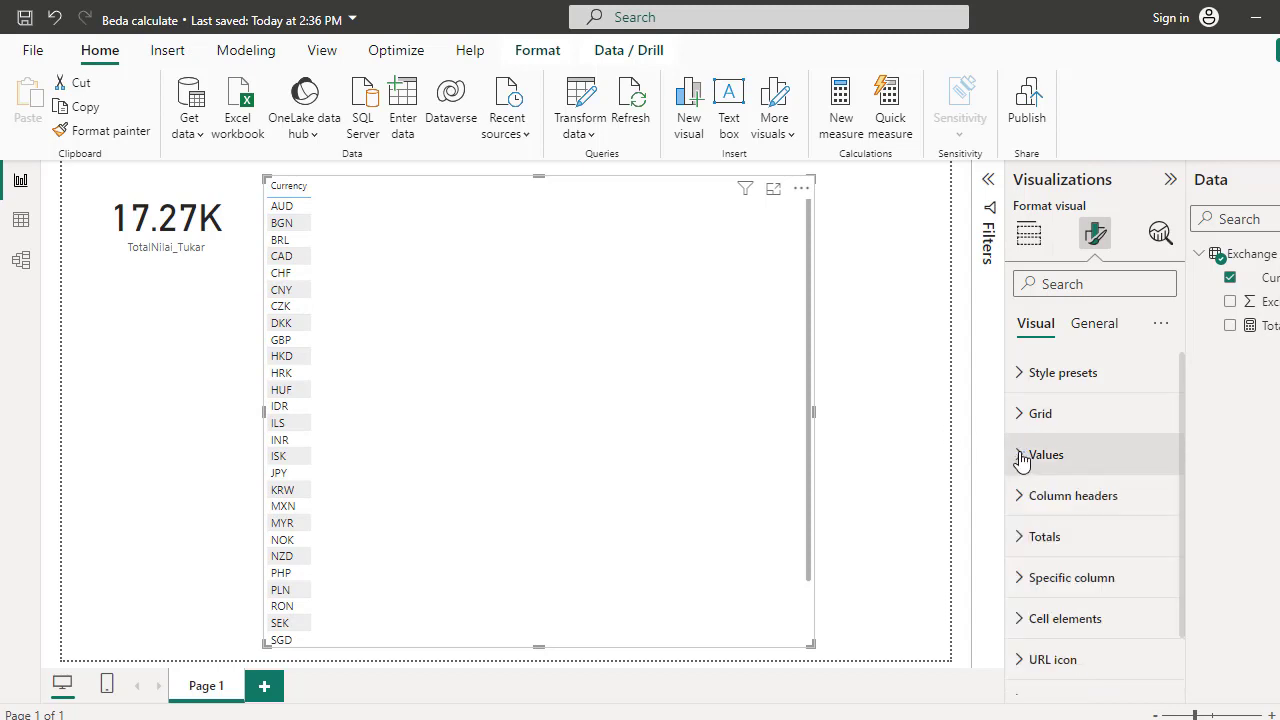
{"action": "left_click", "coordinate": [1027, 497]}
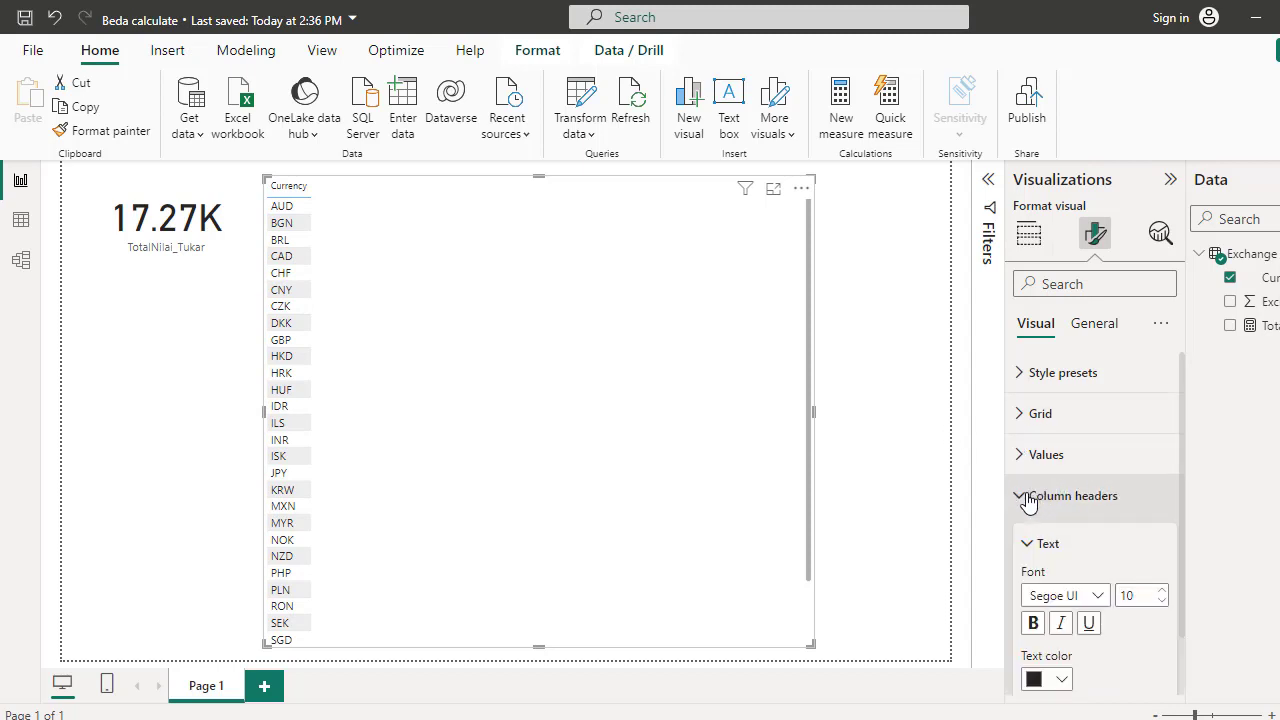
{"action": "left_click", "coordinate": [1161, 590]}
{"action": "left_click", "coordinate": [1161, 590]}
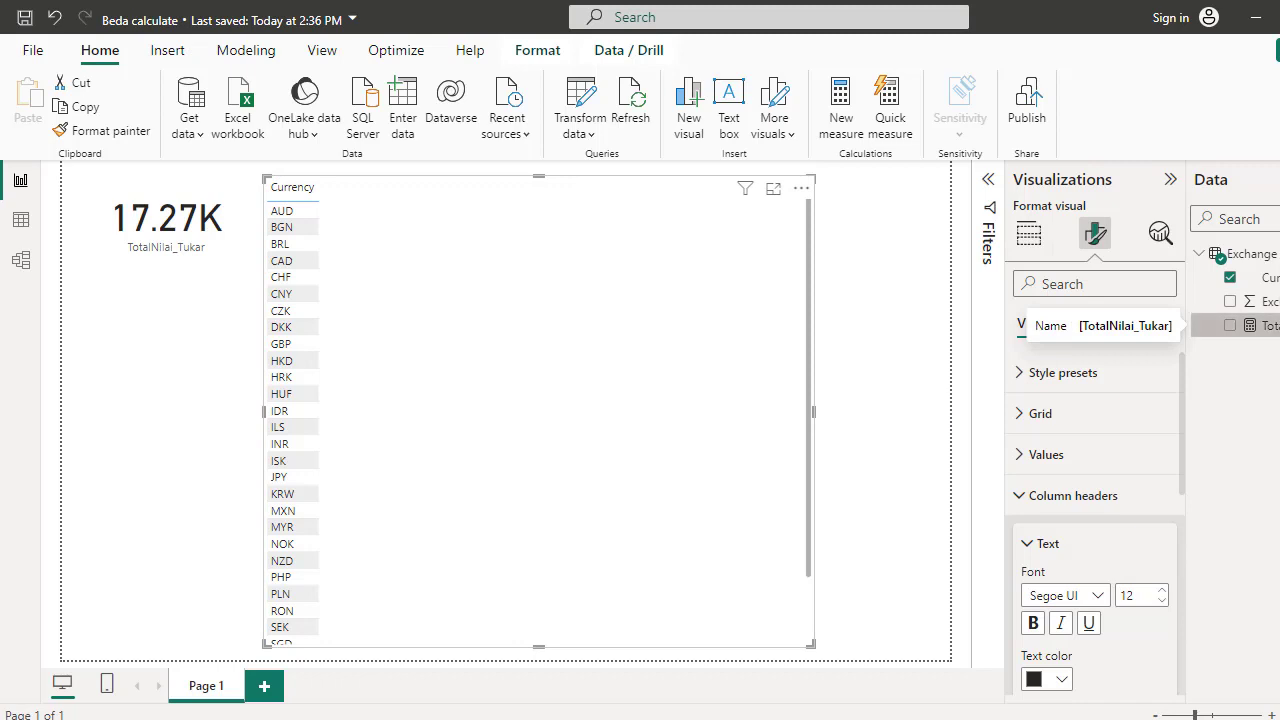
Add the TotalNilai_Tukar measure to the table visual
{"action": "left_click_drag", "start_coordinate": [1265, 325], "coordinate": [604, 324]}
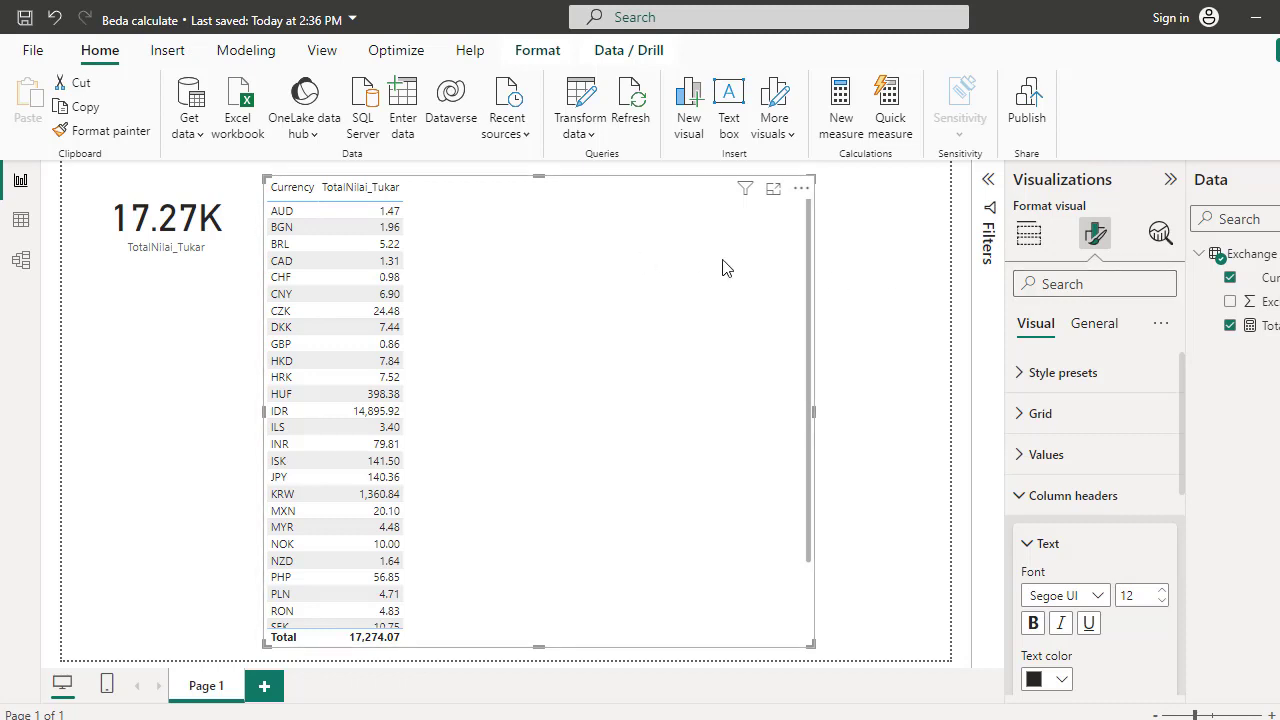
Create a new measure in the Exchange Rates table named "Calculate dg tanpa filter IDR"
{"action": "right_click", "coordinate": [1271, 252]}
{"action": "left_click", "coordinate": [1184, 295]}
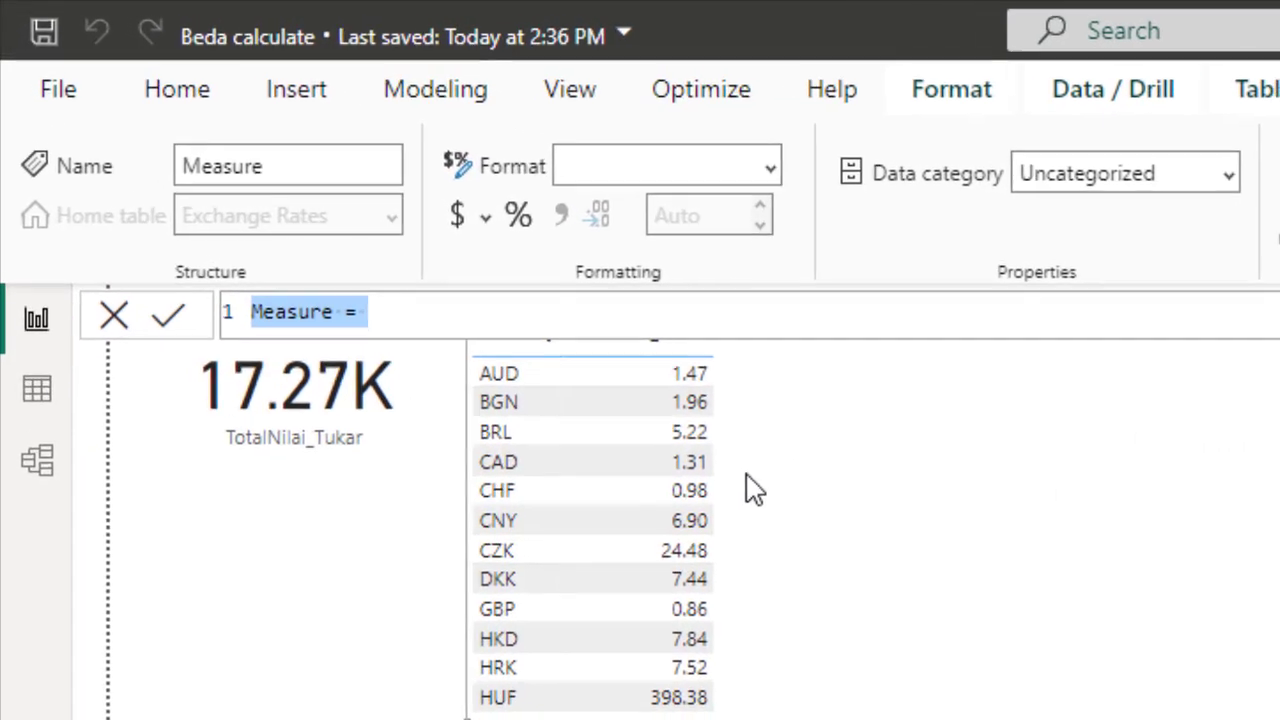
{"action": "type", "text": "Calcula"}
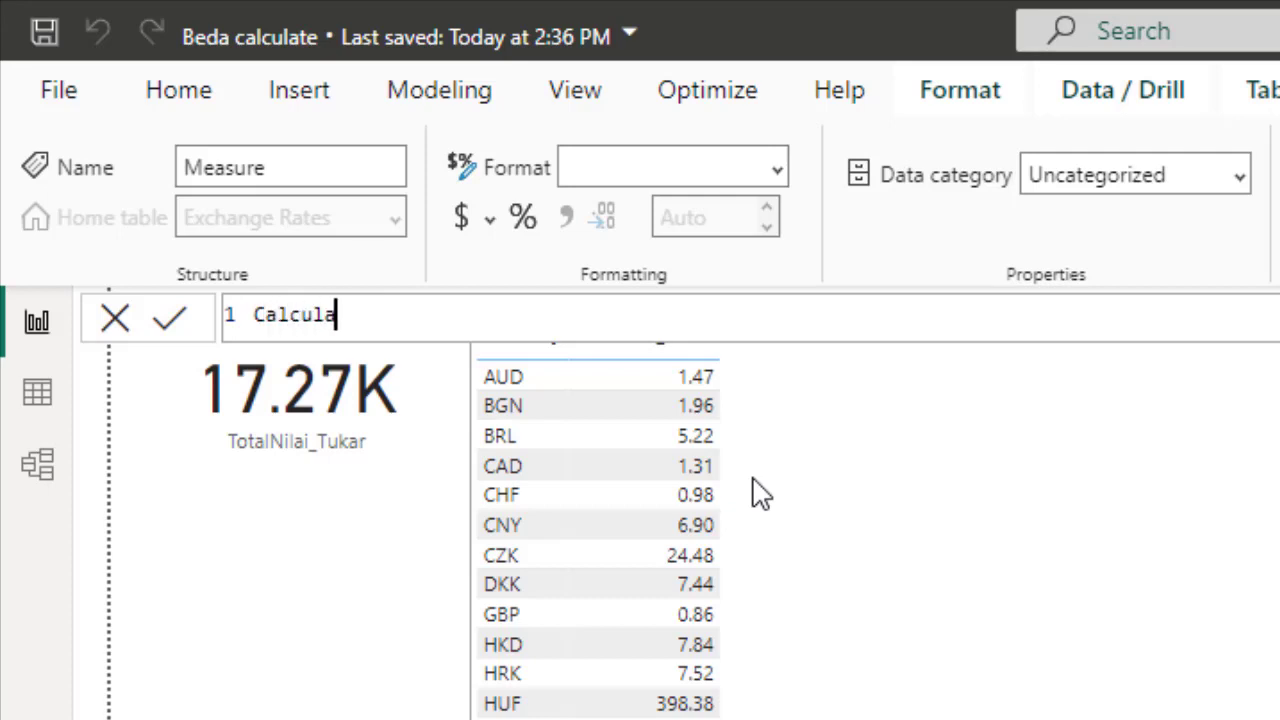
{"action": "type", "text": "te dg F"}
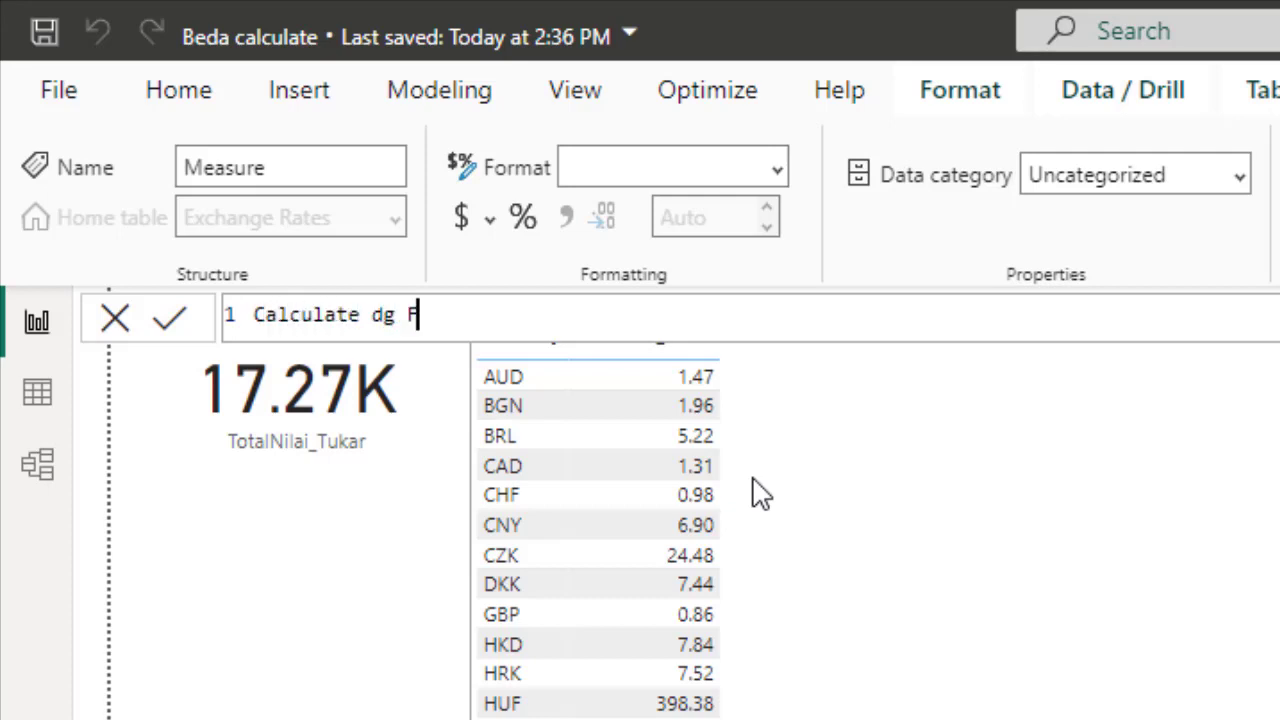
{"action": "type", "text": "lte"}
{"action": "key", "text": "BackSpace"}
{"action": "key", "text": "BackSpace"}
{"action": "key", "text": "BackSpace"}
{"action": "key", "text": "BackSpace"}
{"action": "type", "text": "tanpa"}
{"action": "type", "text": " fo"}
{"action": "key", "text": "BackSpace"}
{"action": "type", "text": "il"}
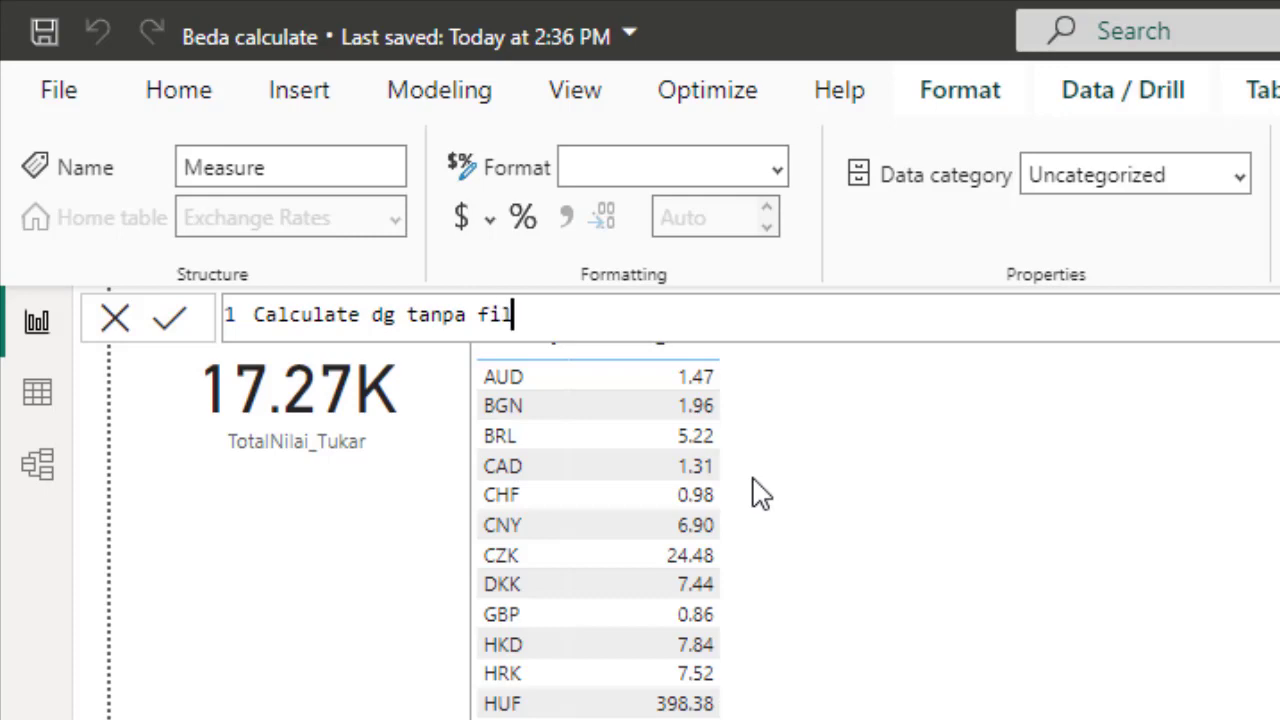
{"action": "type", "text": "ter"}
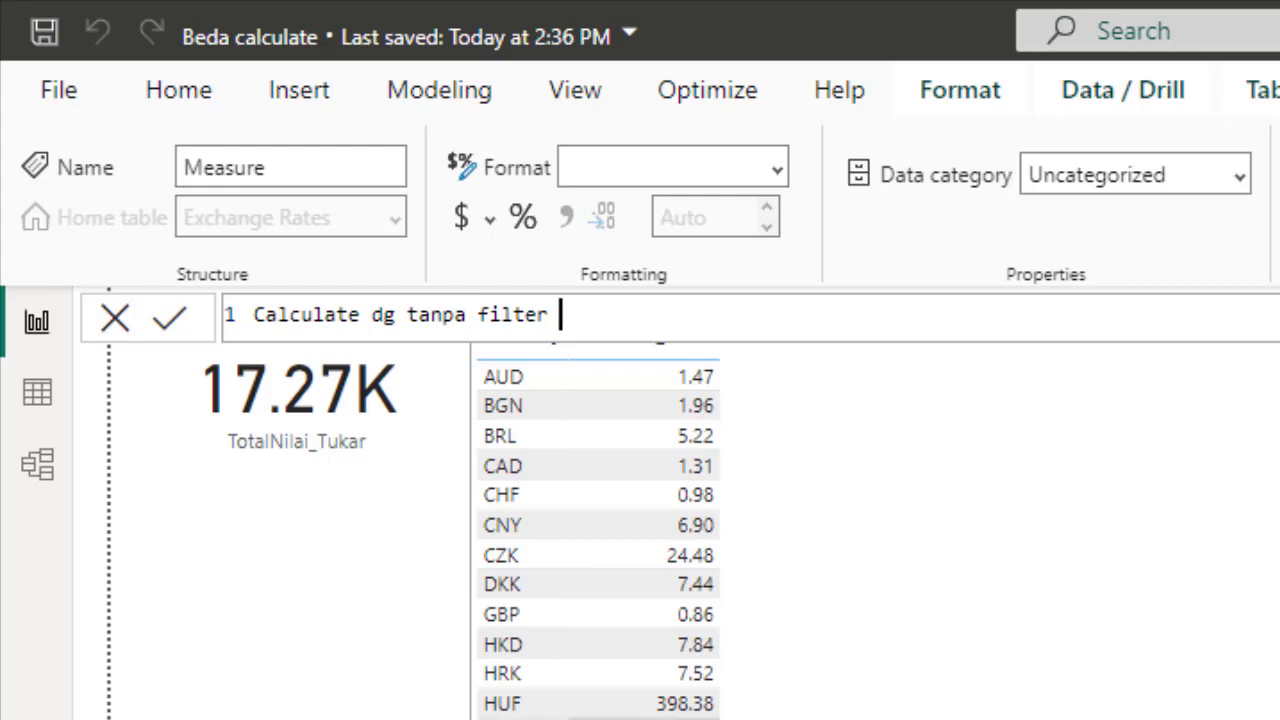
{"action": "type", "text": "IDR ="}
{"action": "key", "text": "shift+Return"}
Start the formula with CALCULATE and enter [TotalNilai_Tukar] as its expression argument
{"action": "type", "text": "Cal"}
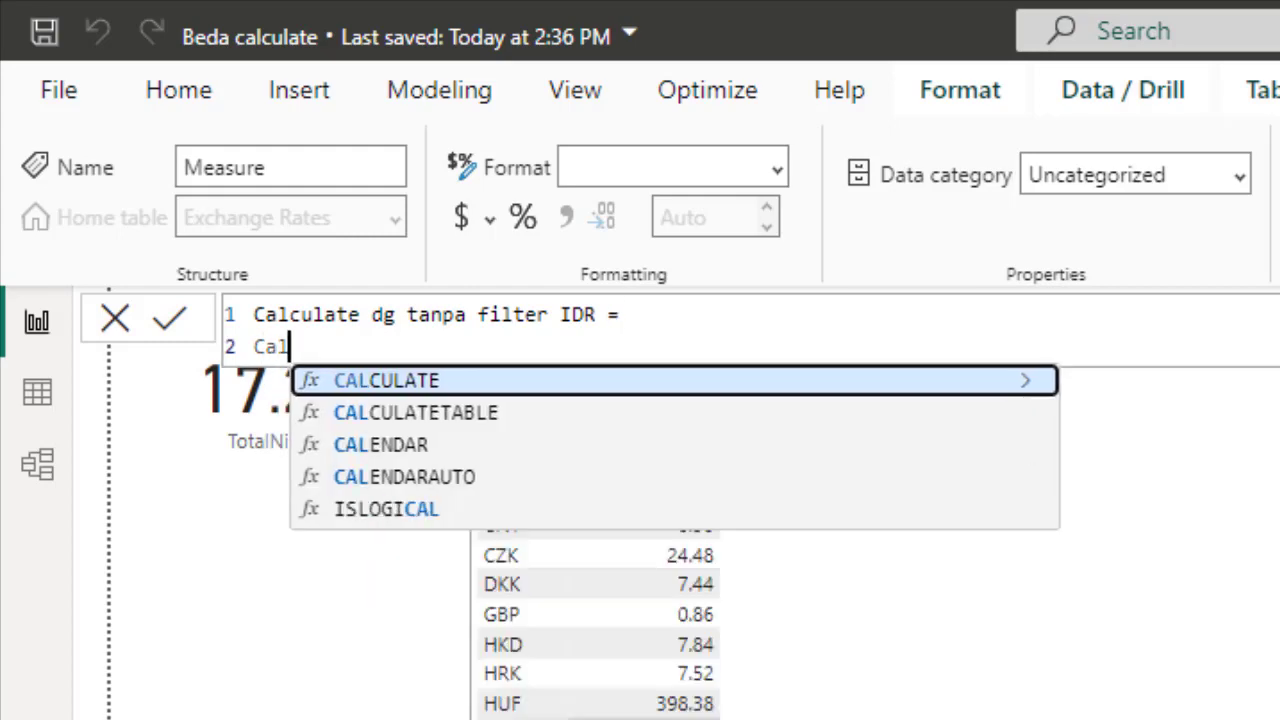
{"action": "key", "text": "Tab"}
{"action": "key", "text": "shift+Return"}
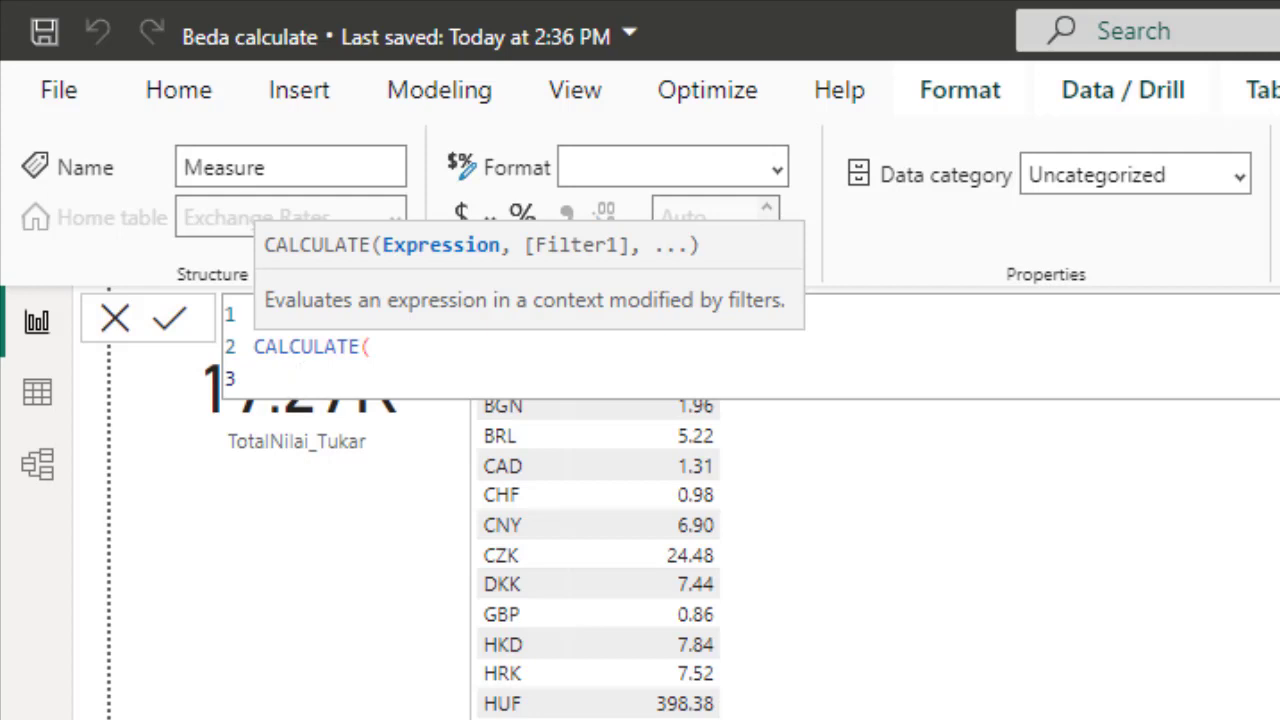
{"action": "type", "text": "Tota"}
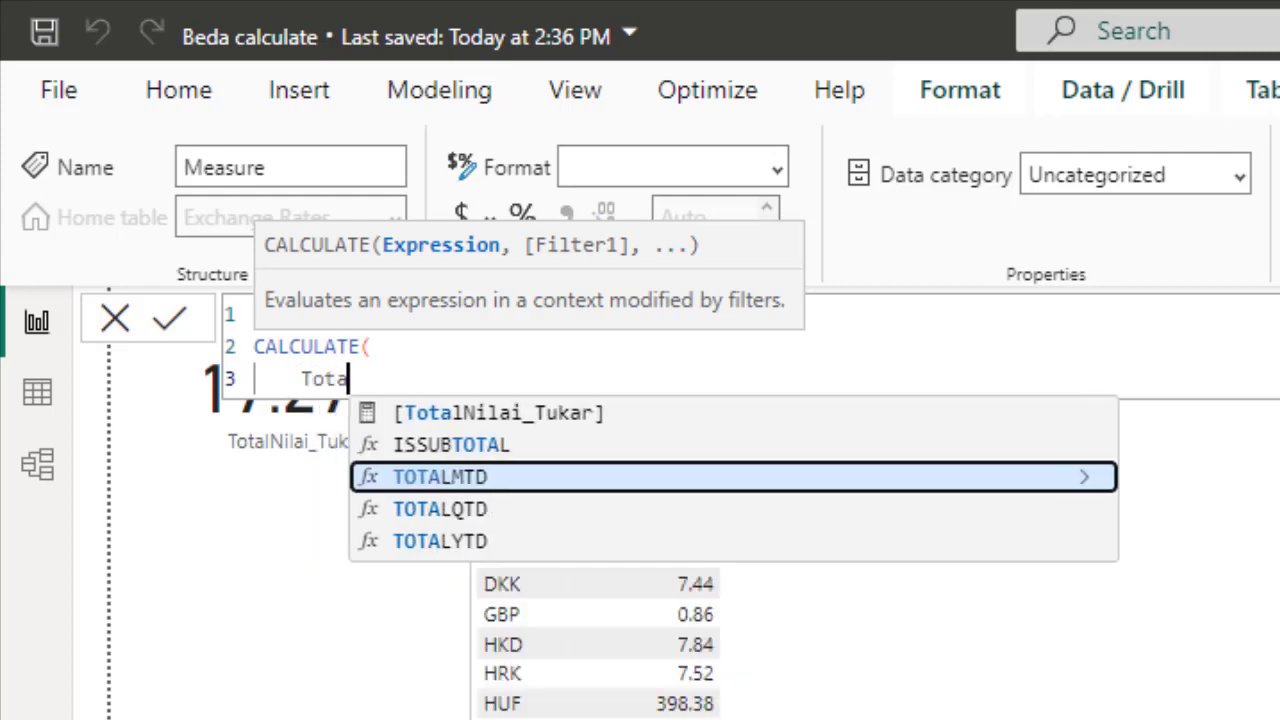
{"action": "key", "text": "Up"}
{"action": "key", "text": "Up"}
{"action": "key", "text": "Tab"}
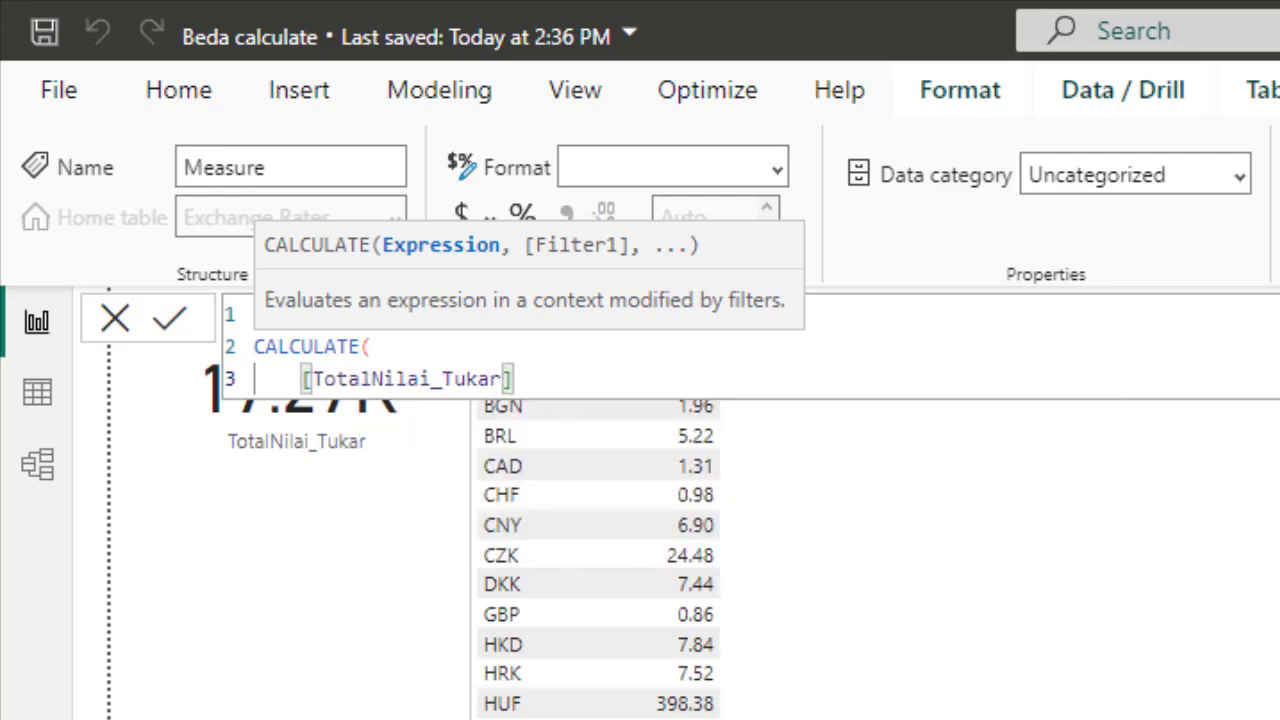
{"action": "type", "text": ","}
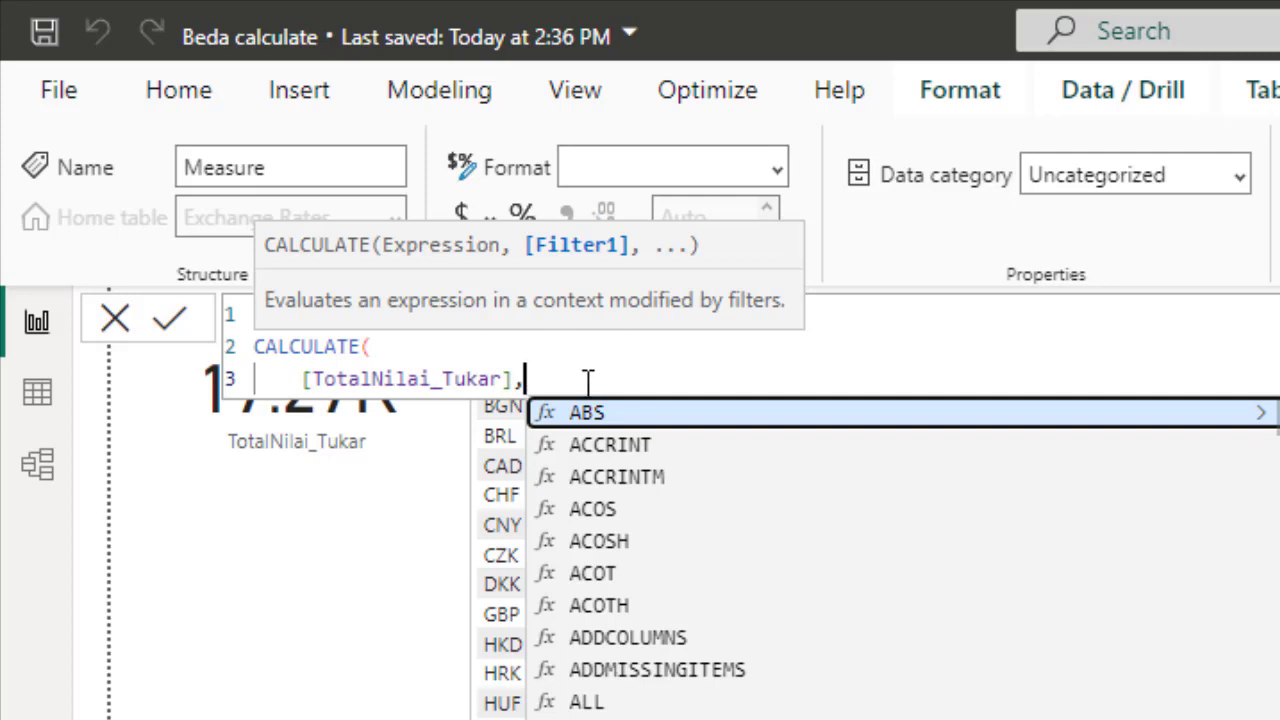
Add the filter [Curency] = "IDR" as the second CALCULATE argument and close the parenthesis
{"action": "type", "text": "T"}
{"action": "key", "text": "BackSpace"}
{"action": "type", "text": "["}
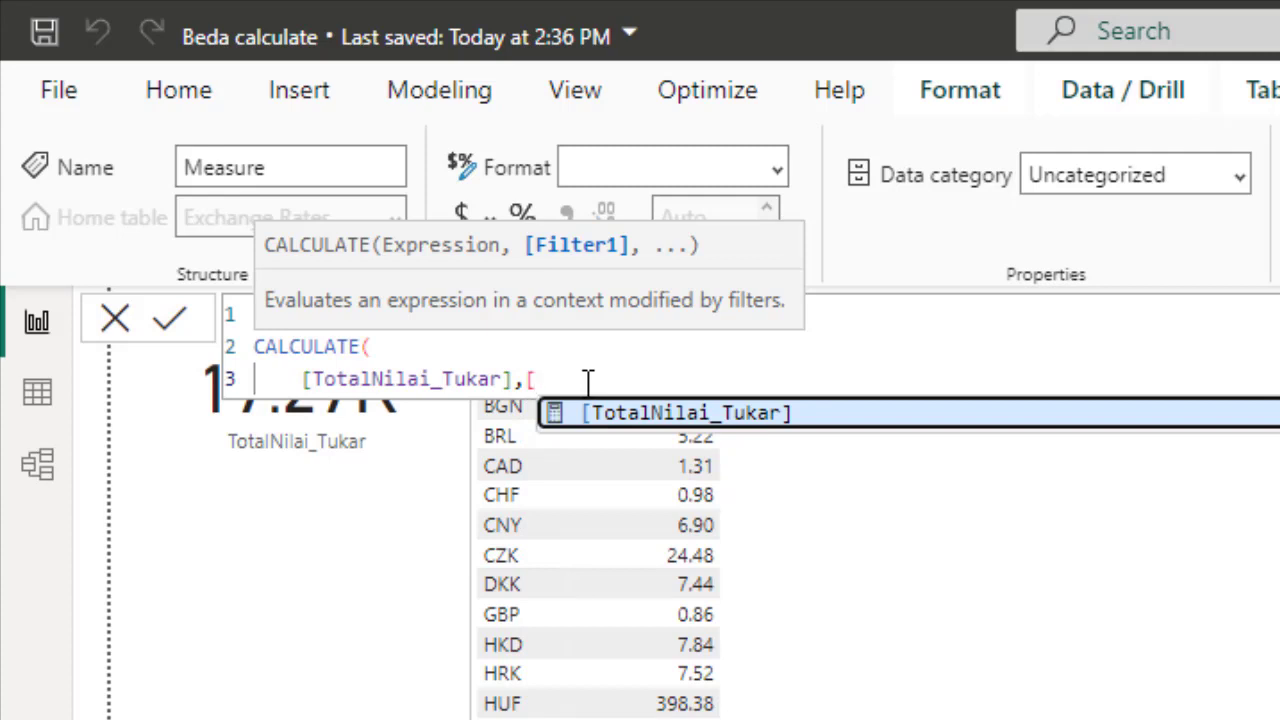
{"action": "key", "text": "BackSpace"}
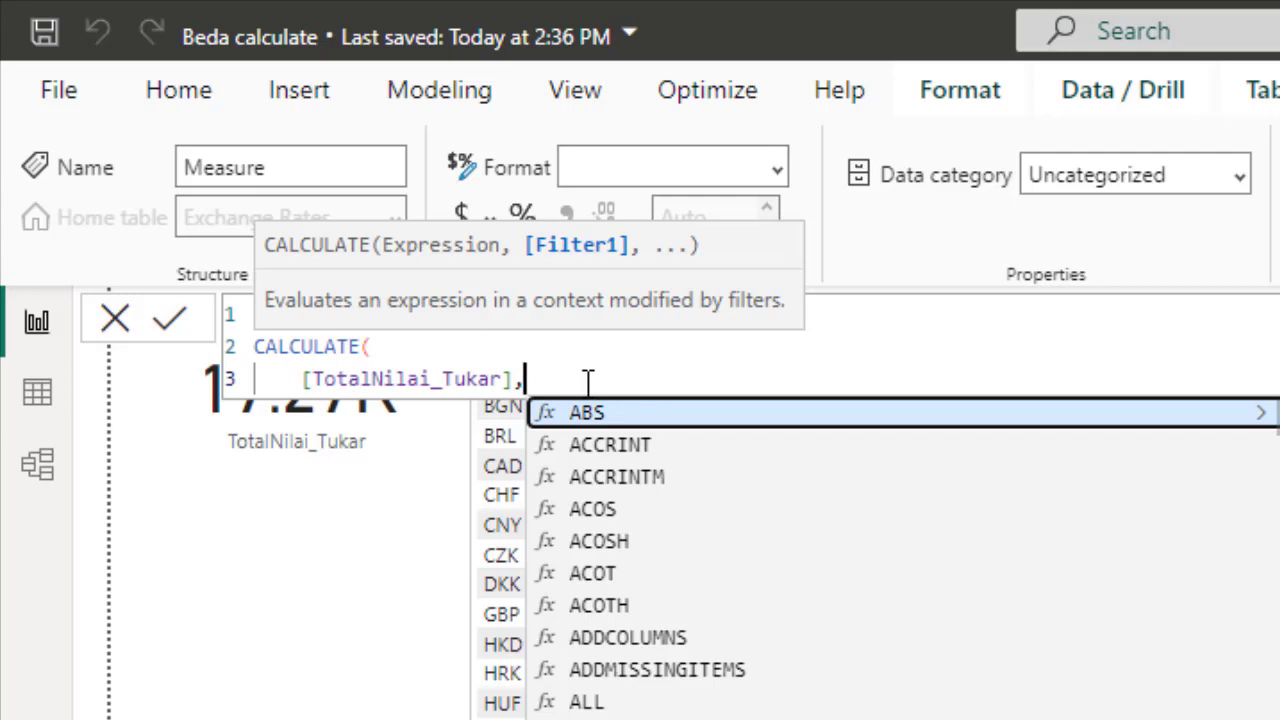
{"action": "type", "text": "Exv"}
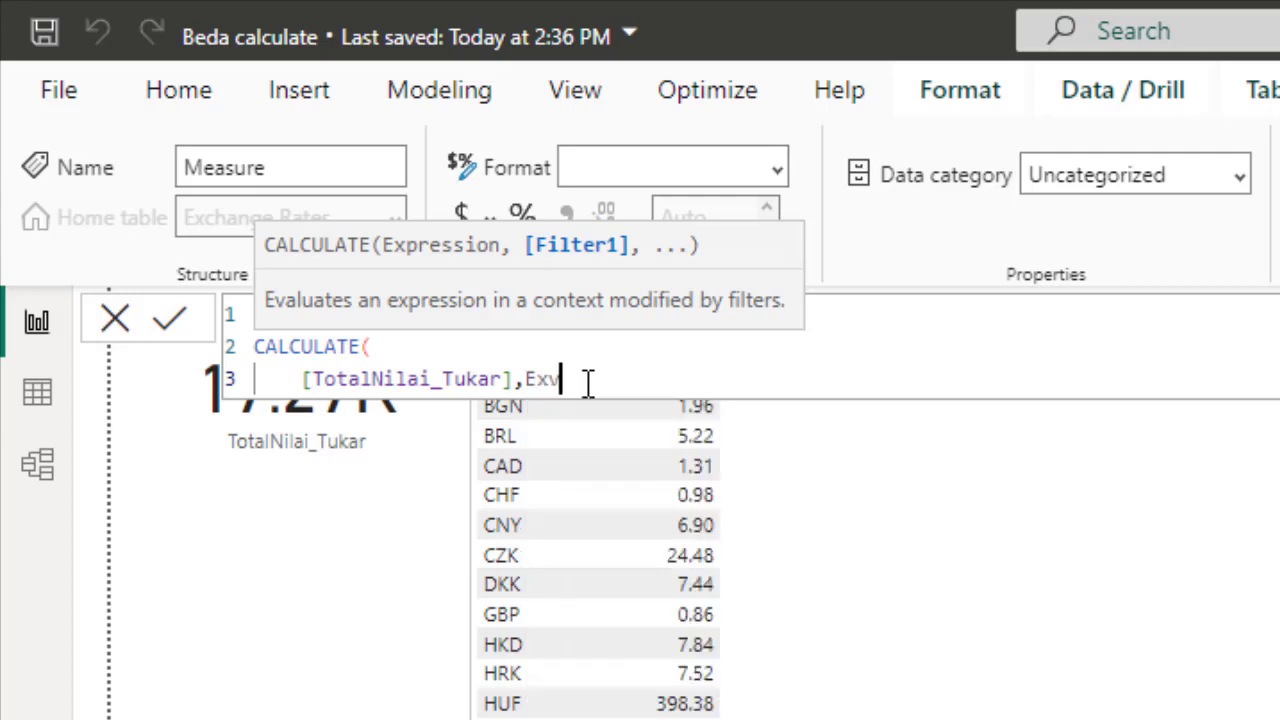
{"action": "key", "text": "BackSpace"}
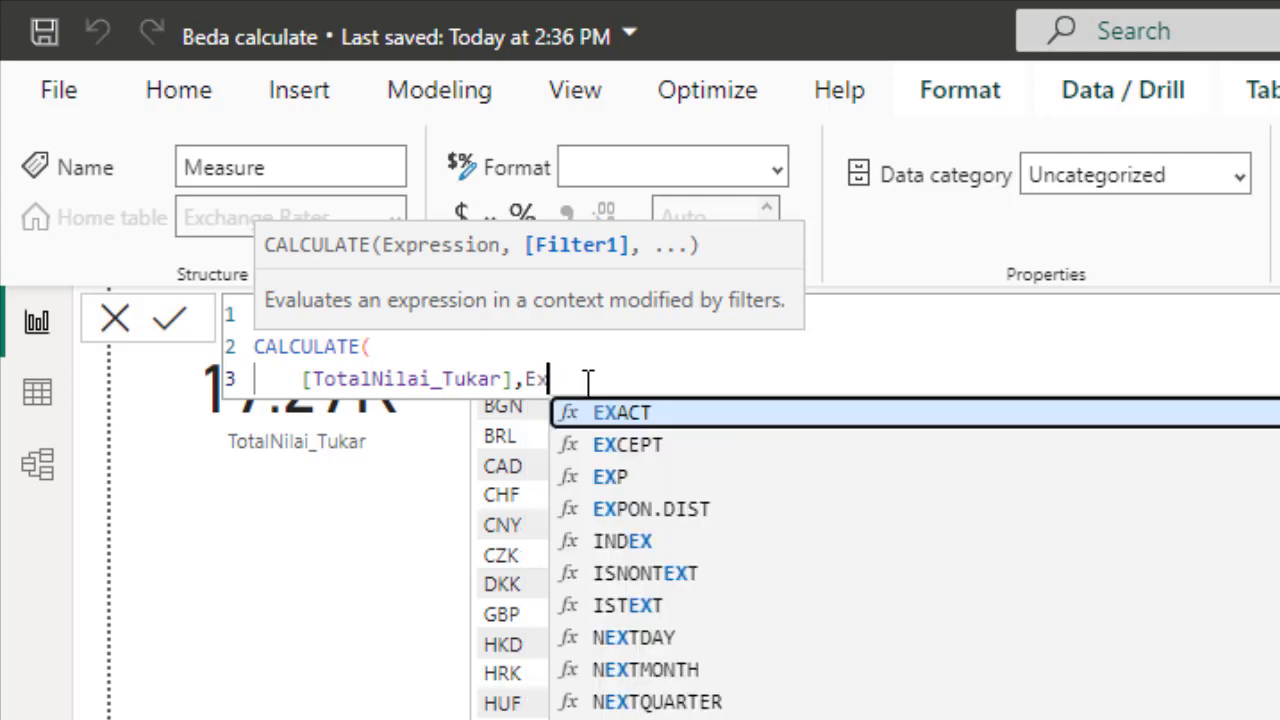
{"action": "key", "text": "BackSpace"}
{"action": "key", "text": "BackSpace"}
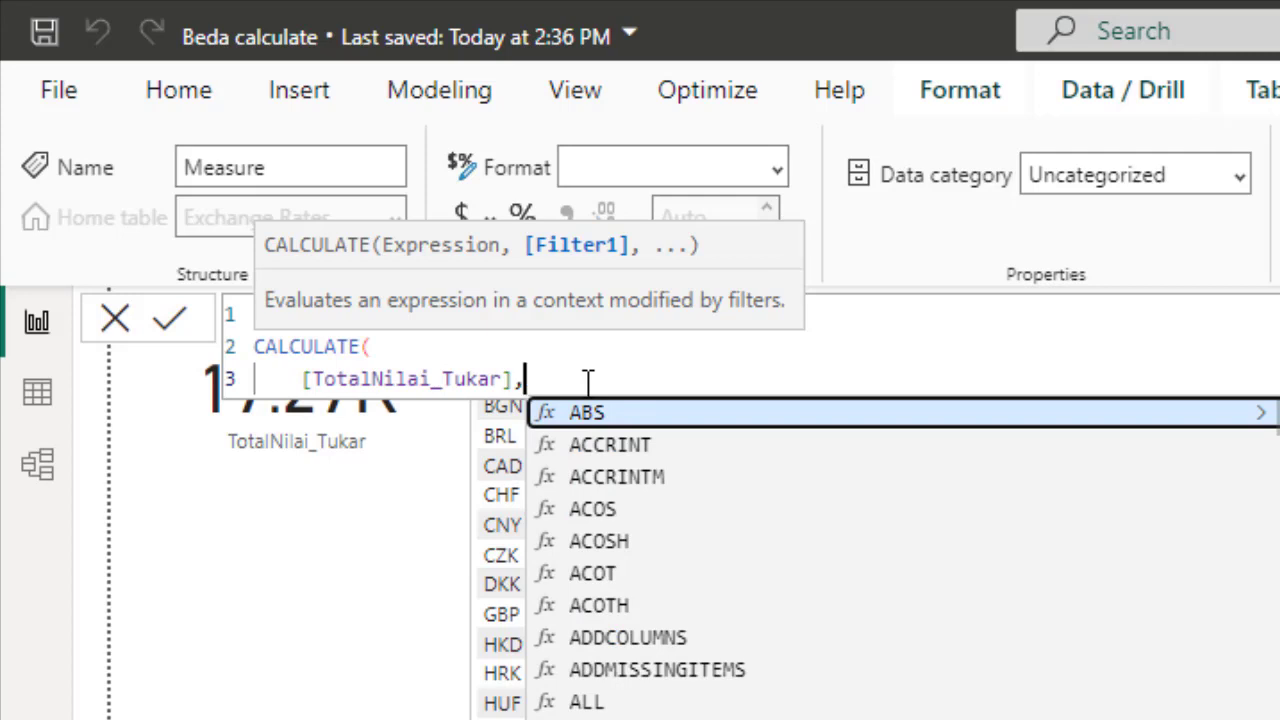
{"action": "type", "text": "["}
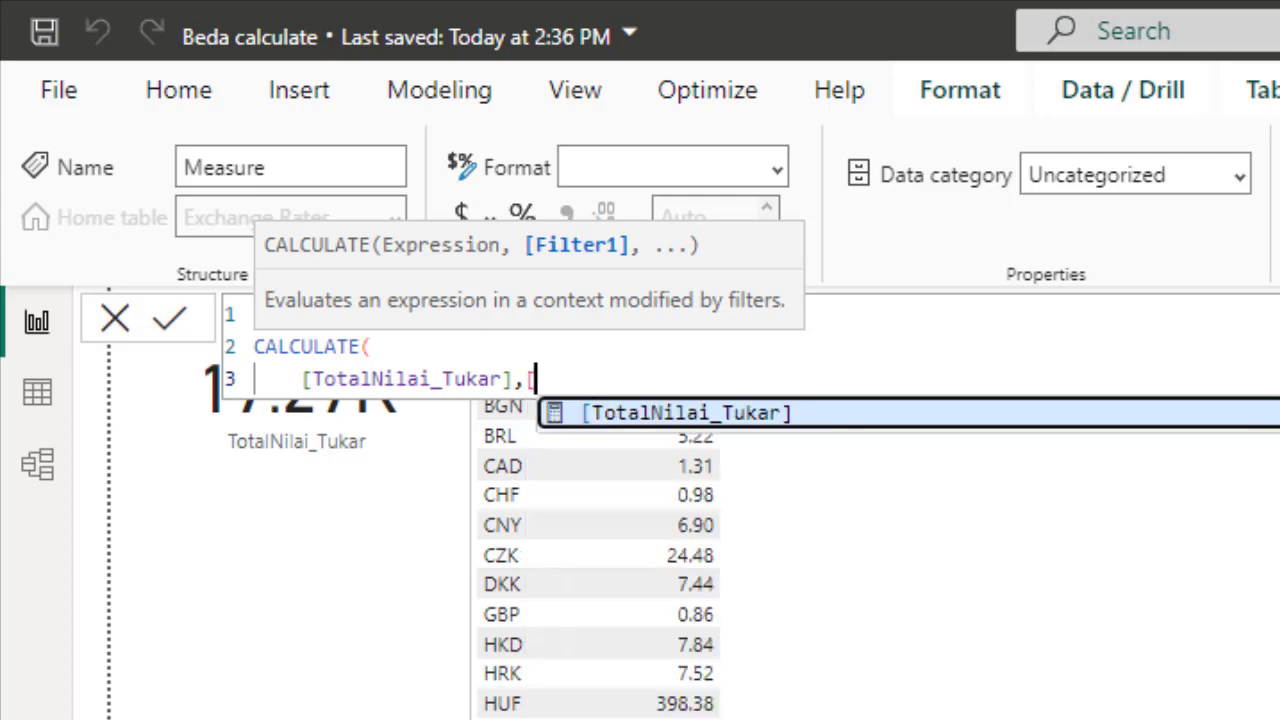
{"action": "type", "text": "Cure"}
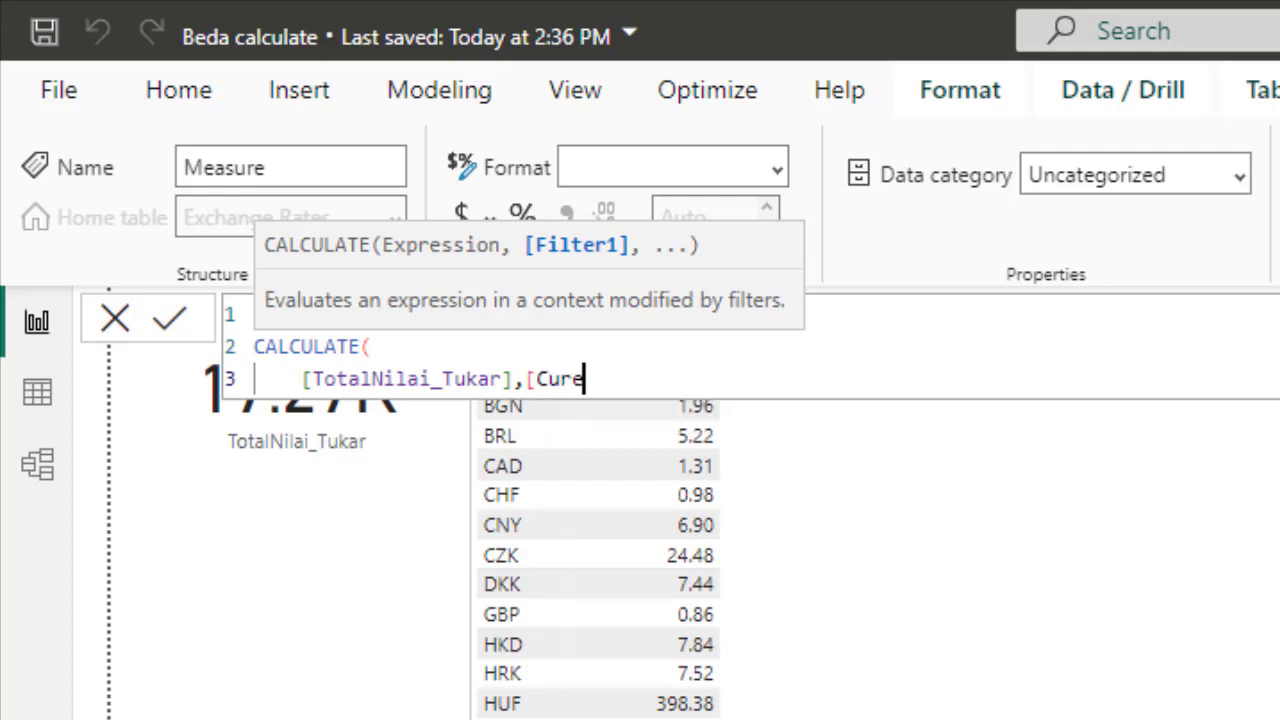
{"action": "key", "text": "BackSpace"}
{"action": "type", "text": "ency] = "}
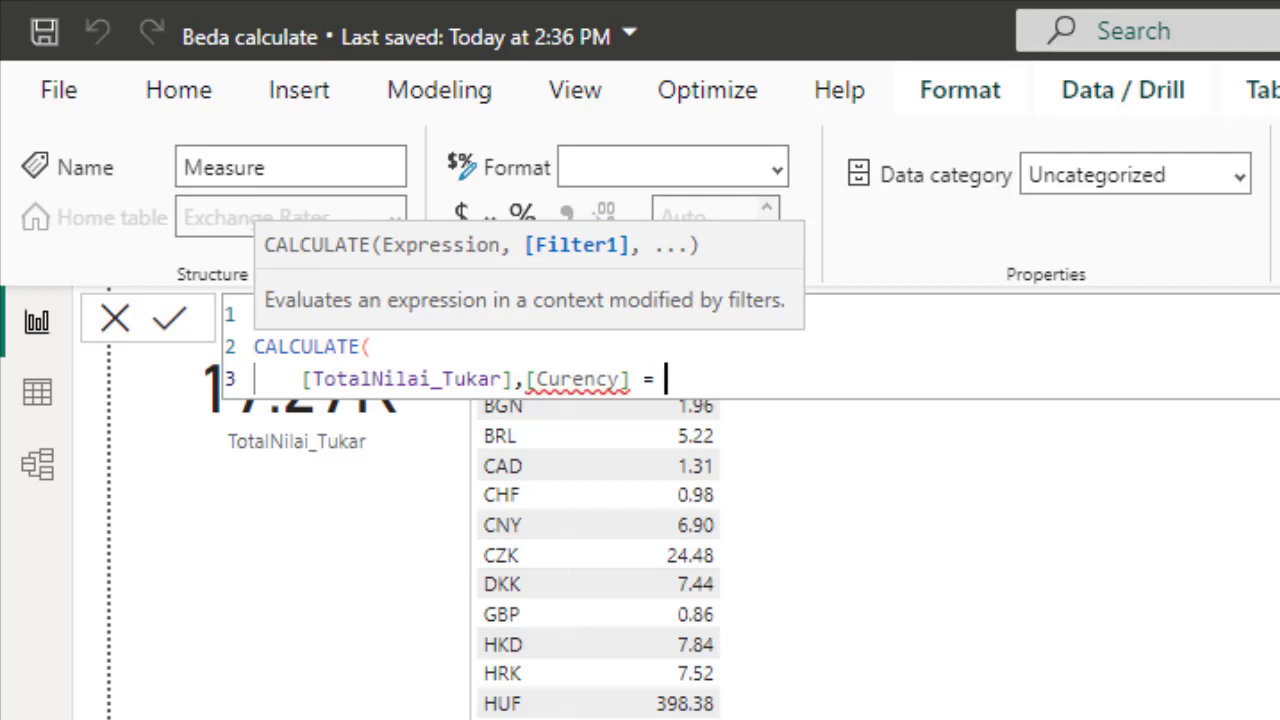
{"action": "type", "text": "\"IDR"}
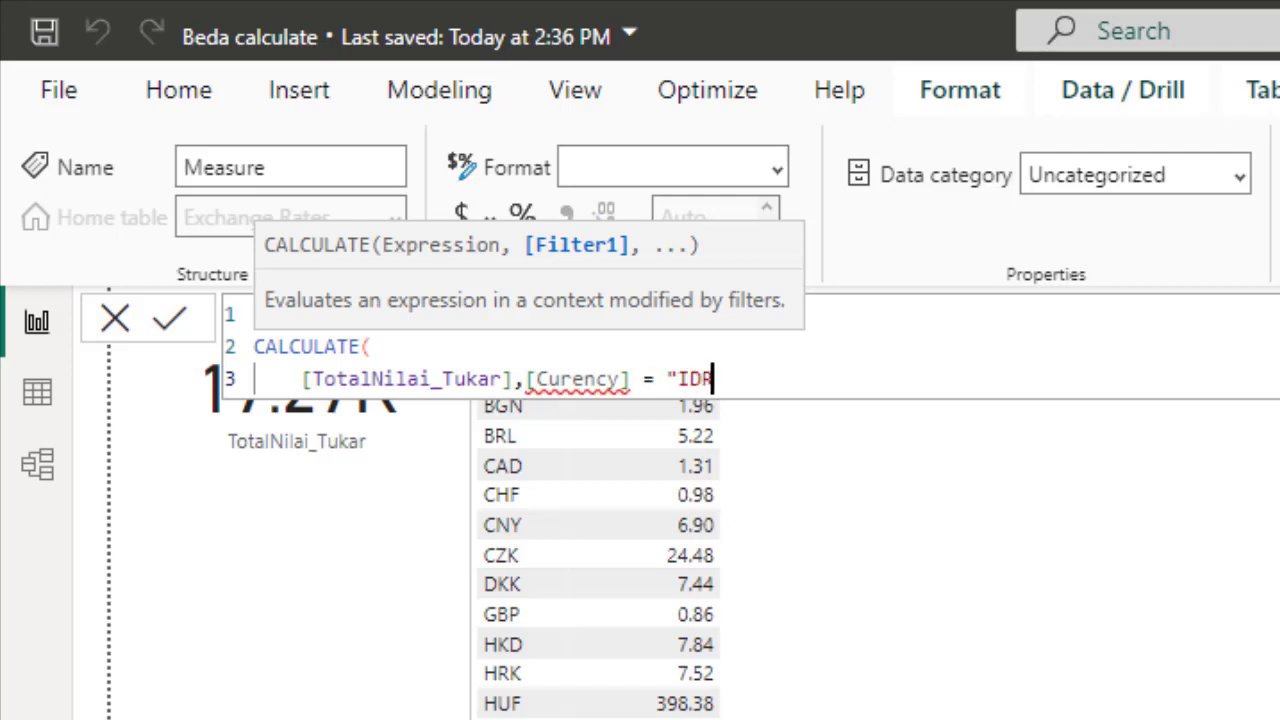
{"action": "type", "text": "\")"}
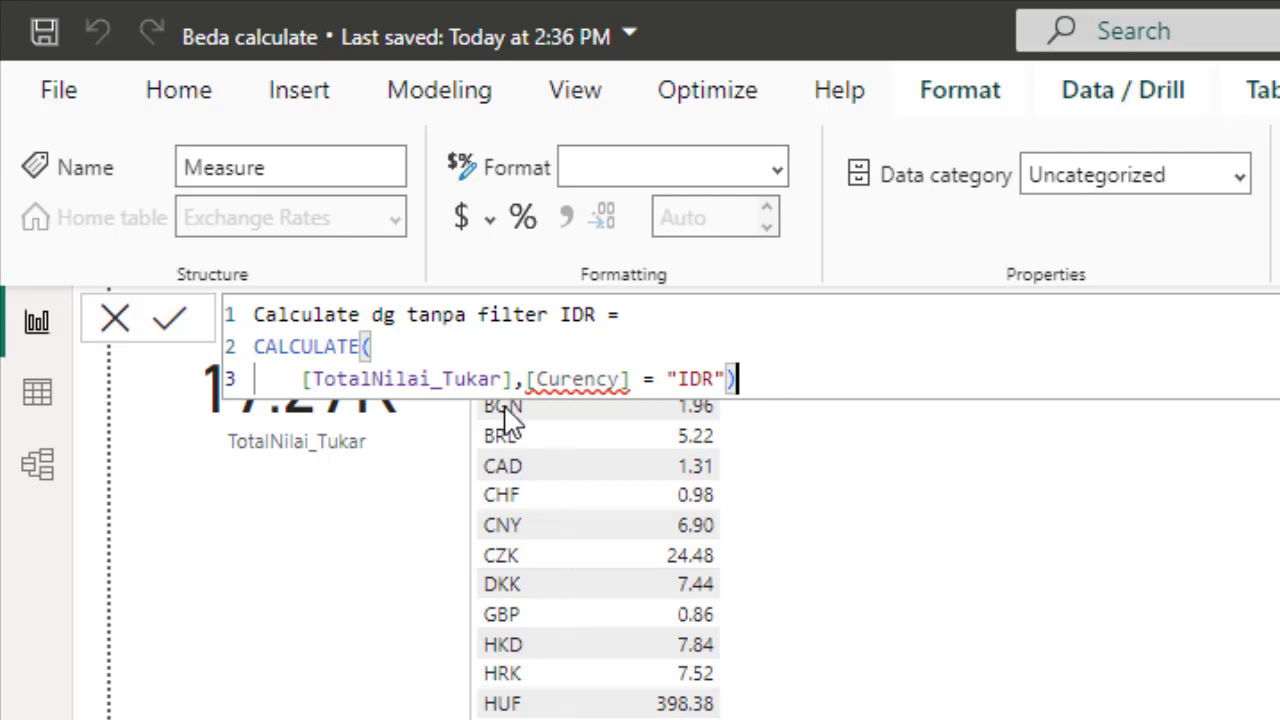
Move the filter argument onto its own line and commit the measure
{"action": "left_click", "coordinate": [530, 378]}
{"action": "key", "text": "shift+Return"}
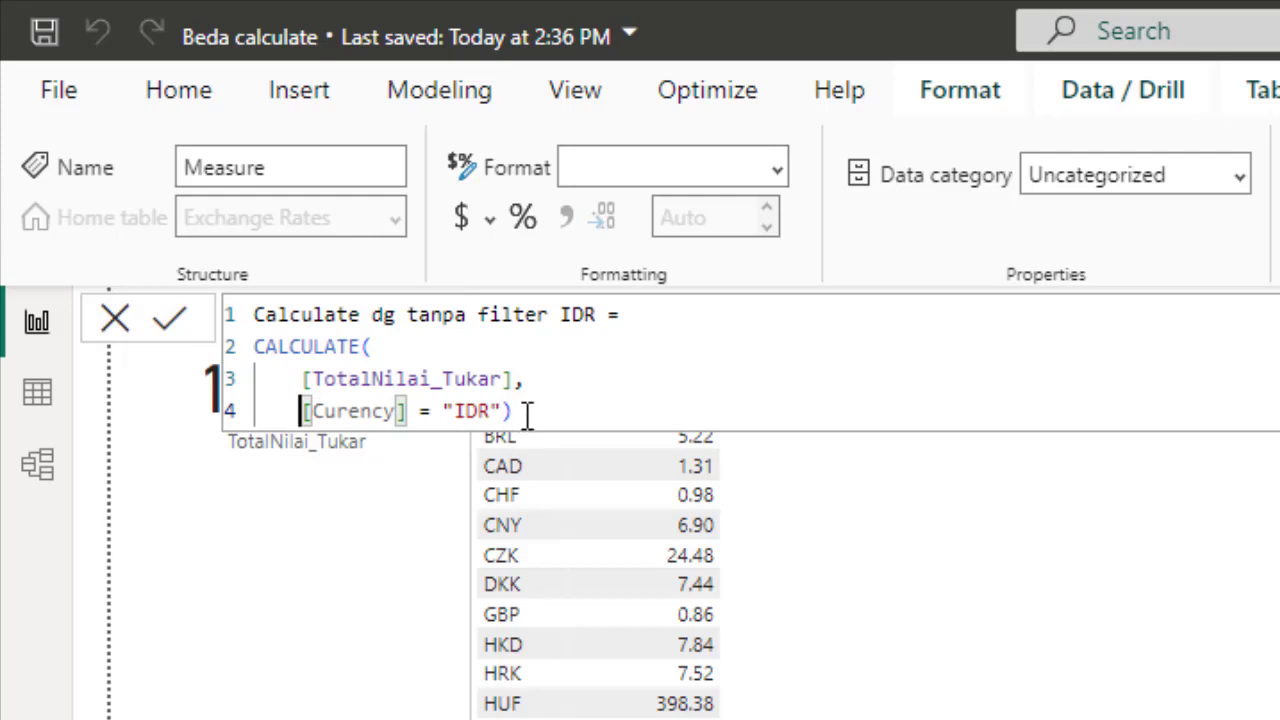
{"action": "left_click", "coordinate": [930, 562]}
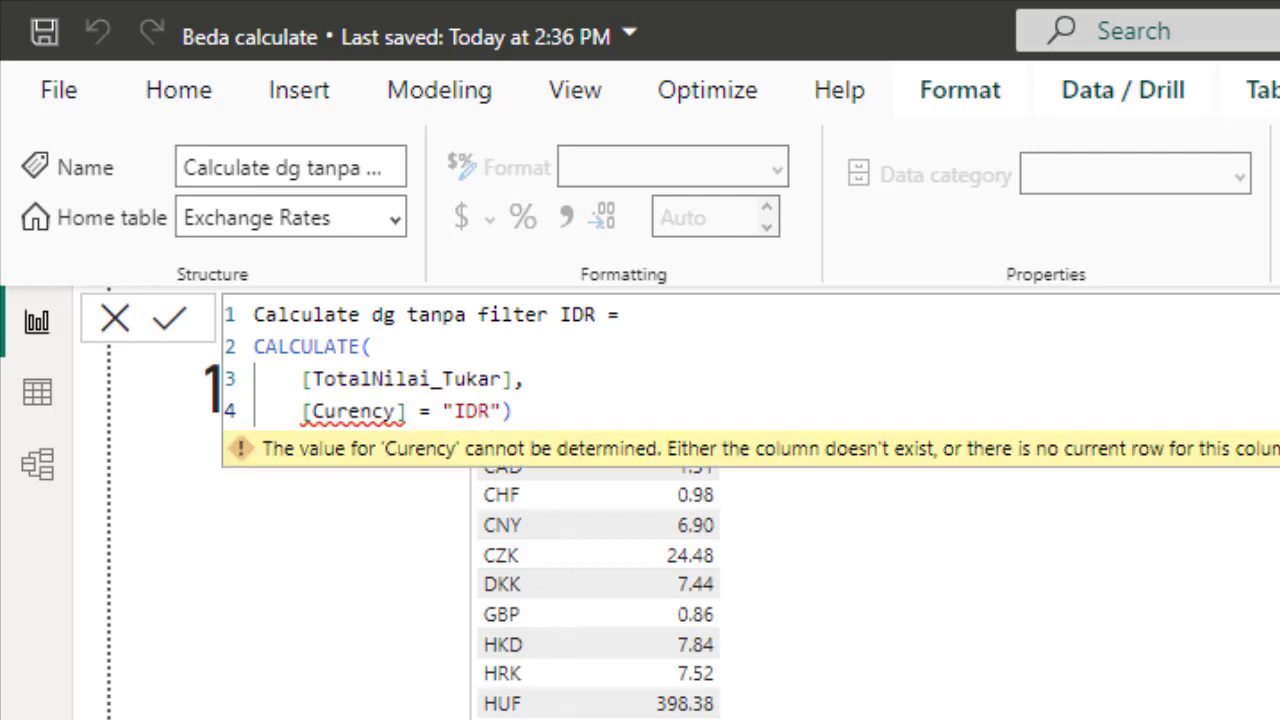
Replace the misspelled [Curency] reference with 'Exchange Rates'[Currency] in the filter and commit the measure
{"action": "left_click", "coordinate": [686, 413]}
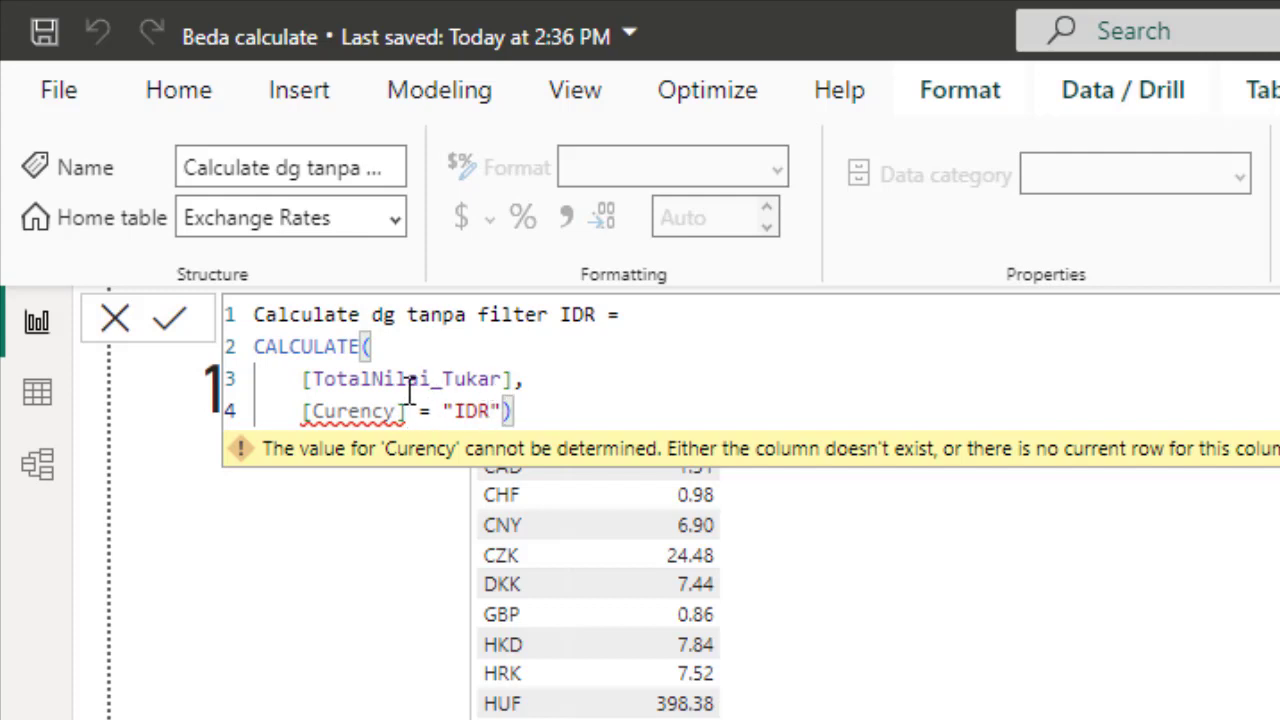
{"action": "mouse_move", "coordinate": [310, 411]}
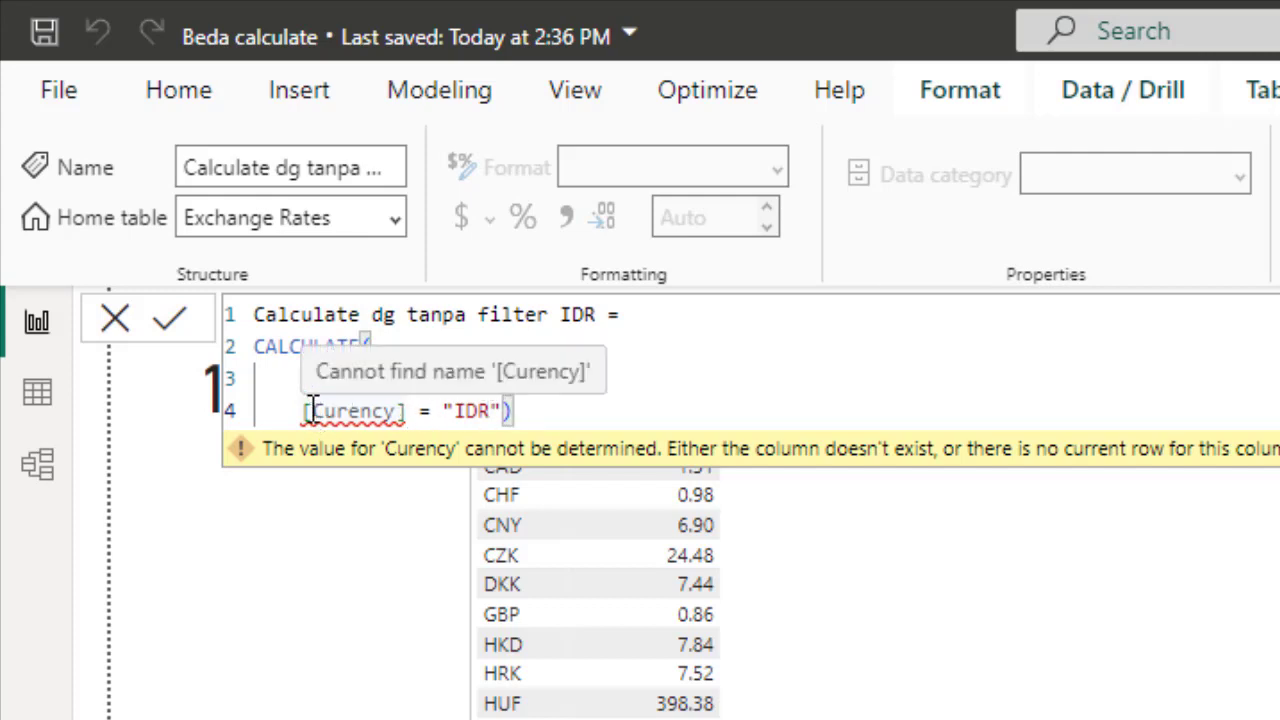
{"action": "left_click", "coordinate": [310, 411]}
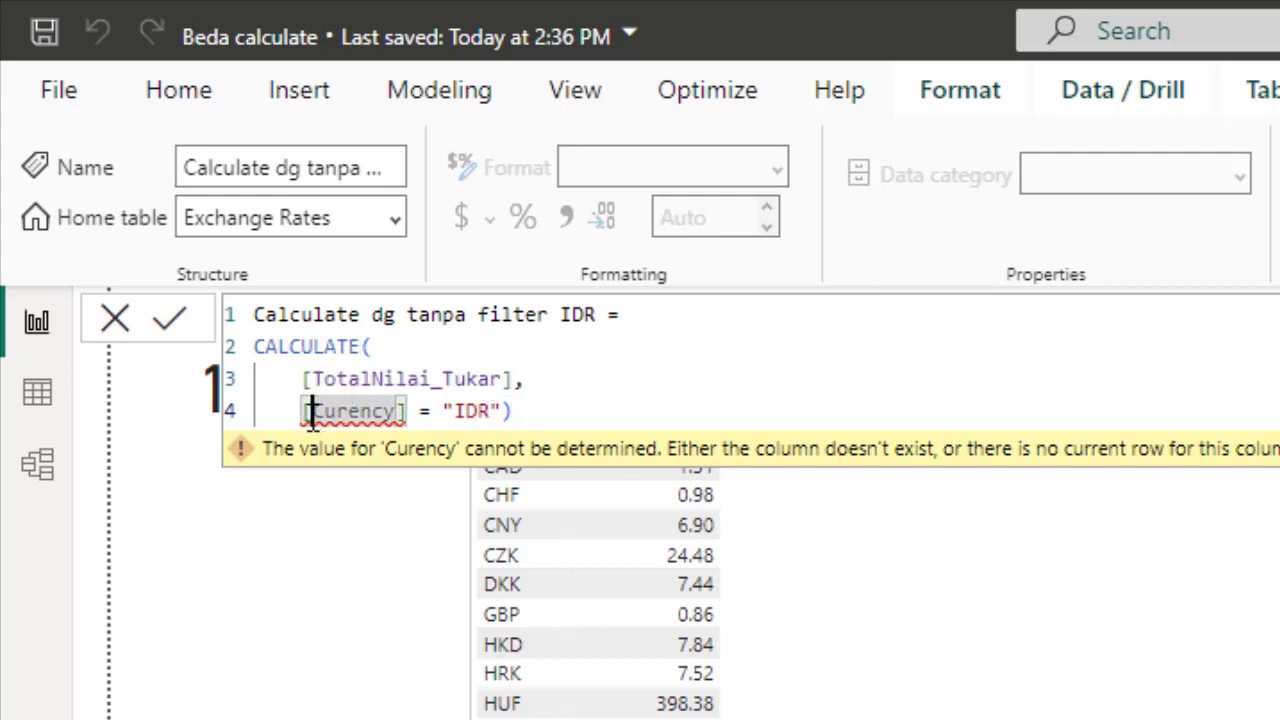
{"action": "key", "text": "Home"}
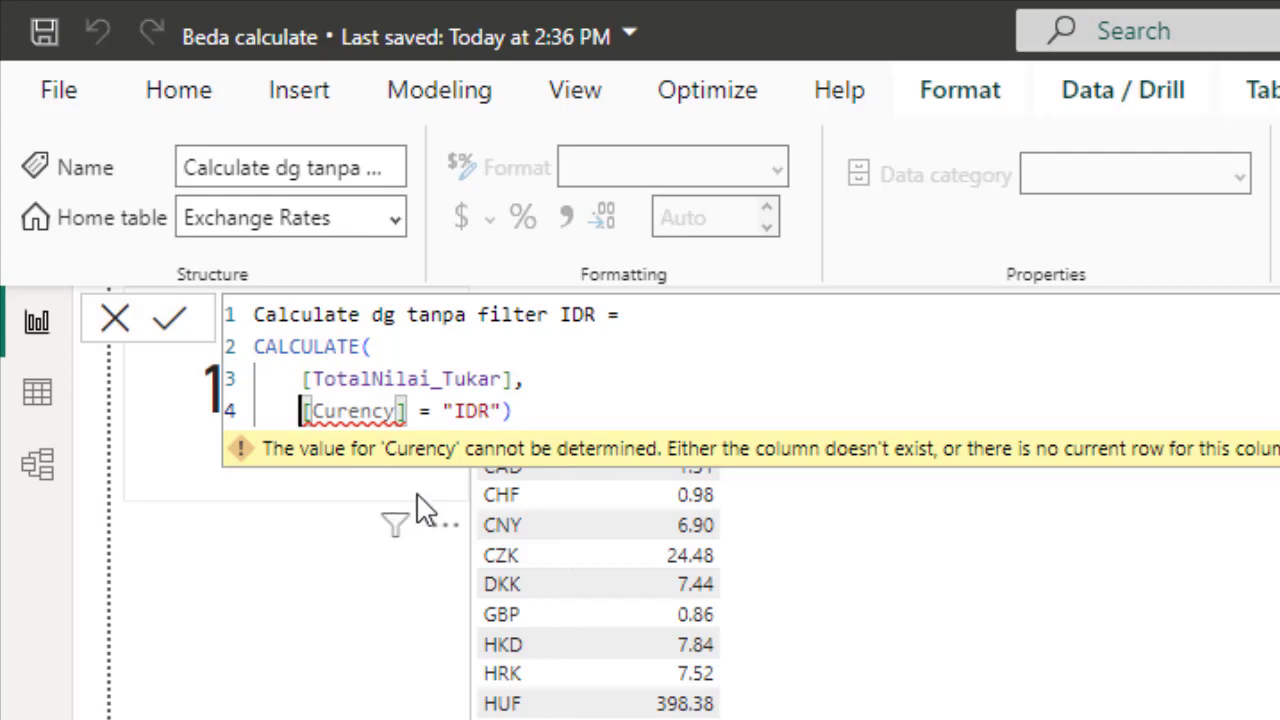
{"action": "type", "text": "Ec"}
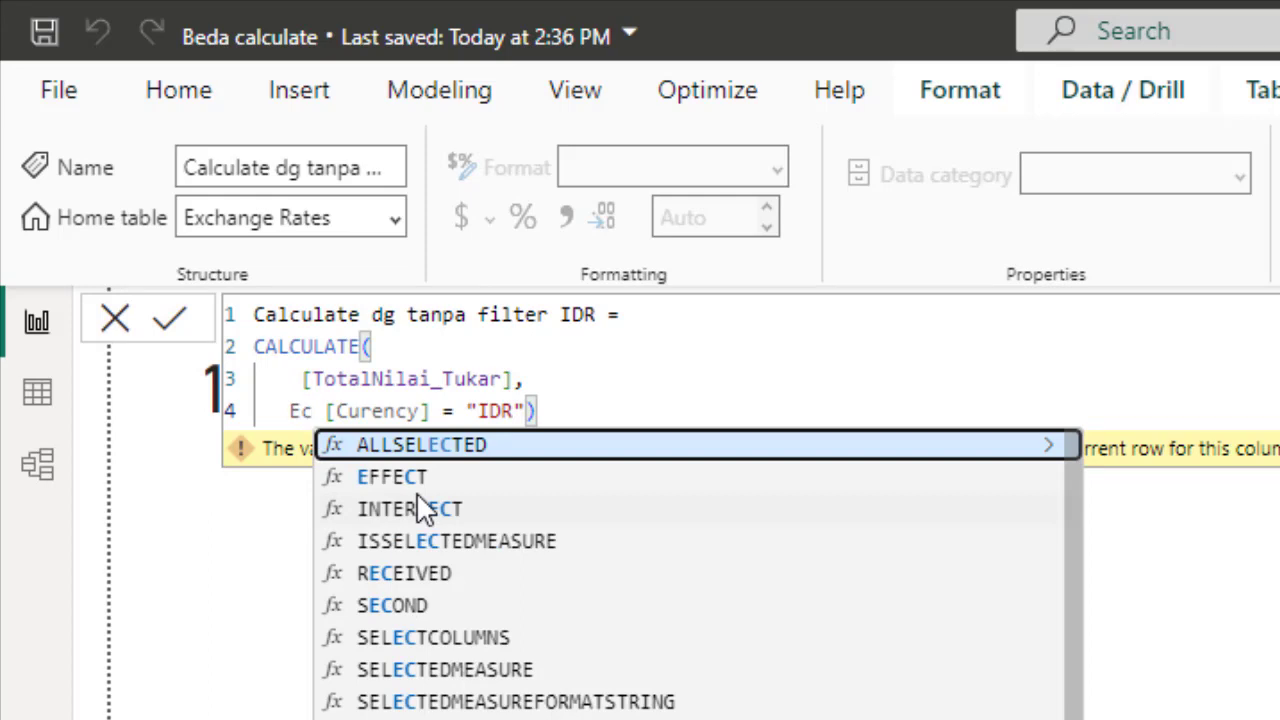
{"action": "key", "text": "BackSpace"}
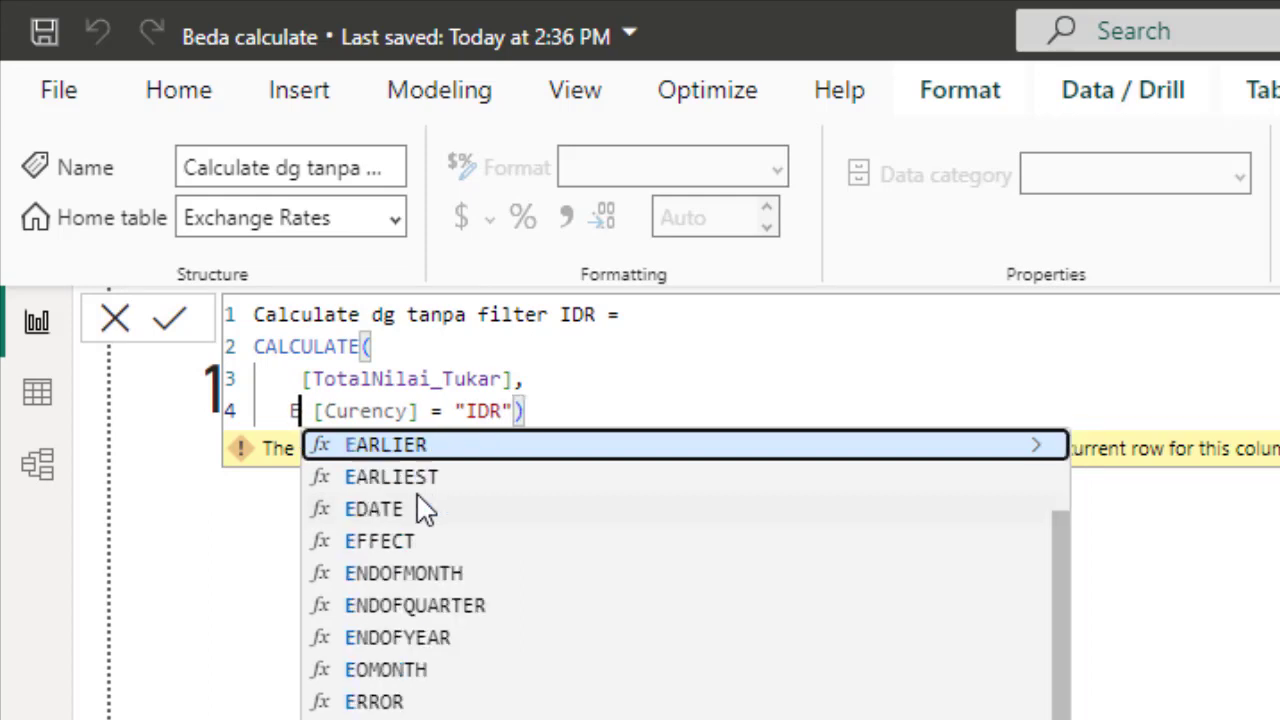
{"action": "type", "text": "xca"}
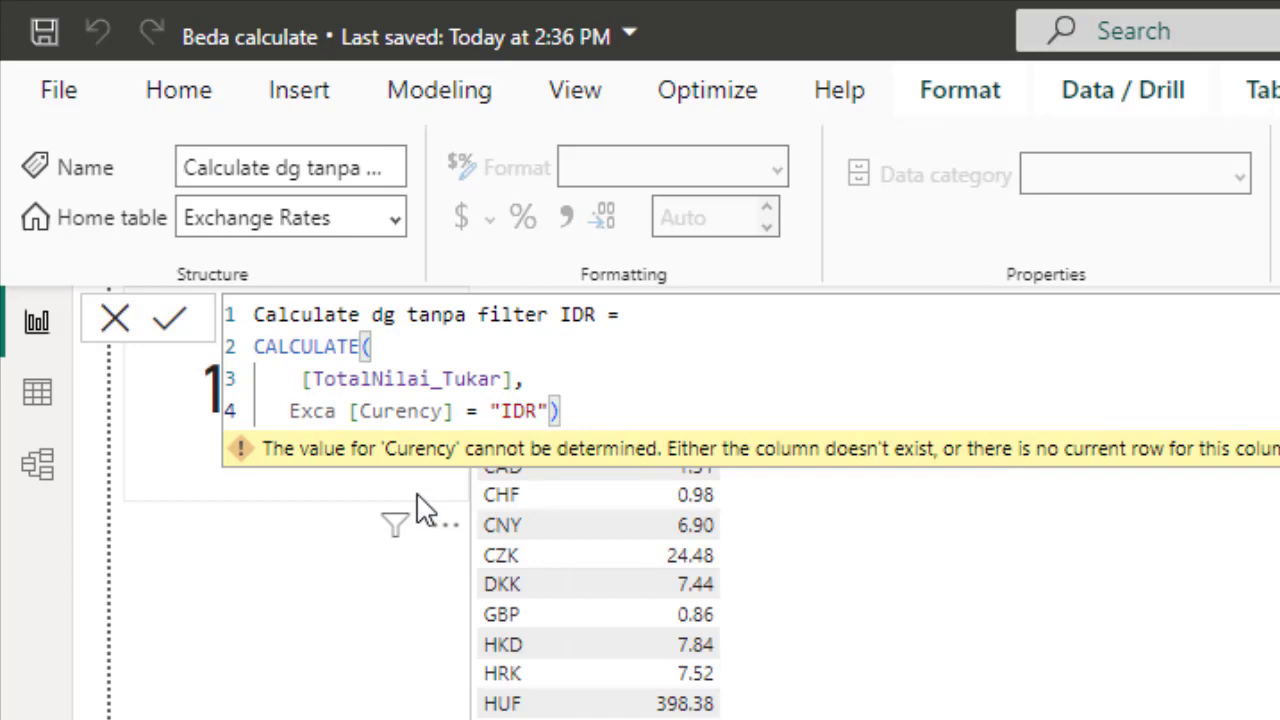
{"action": "key", "text": "BackSpace"}
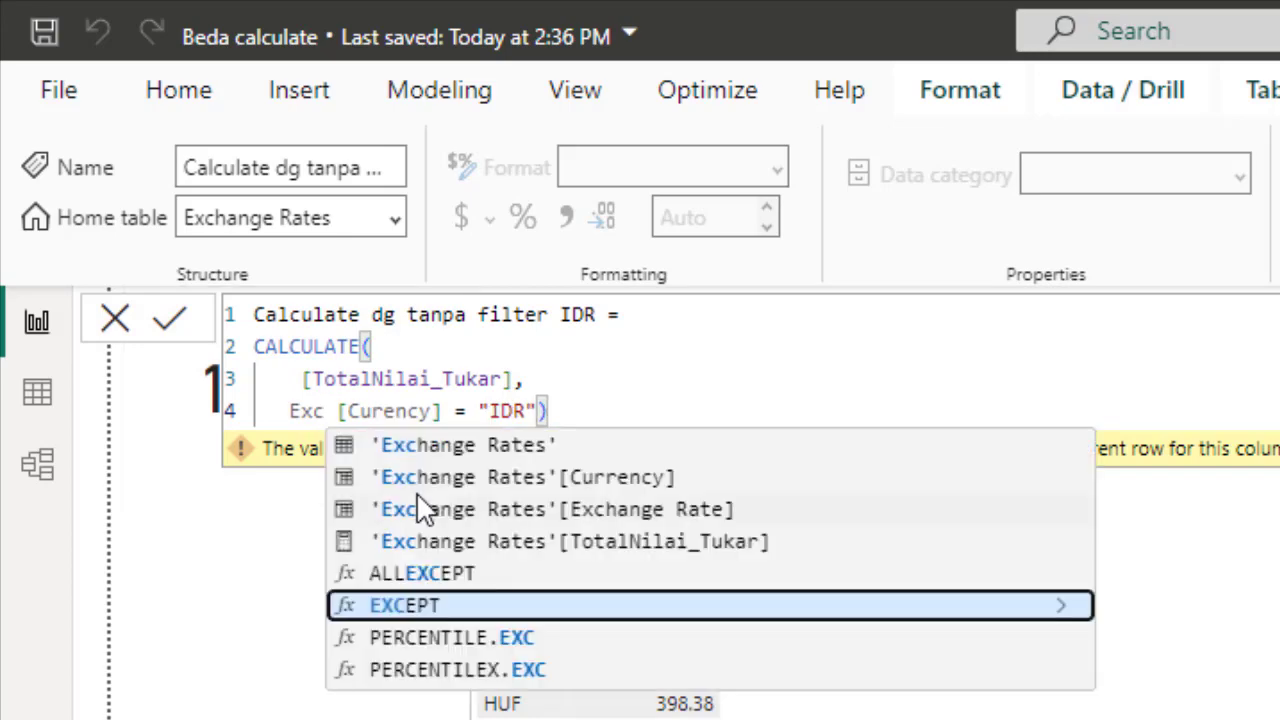
{"action": "key", "text": "Up"}
{"action": "key", "text": "Up"}
{"action": "key", "text": "Up"}
{"action": "key", "text": "Up"}
{"action": "key", "text": "Tab"}
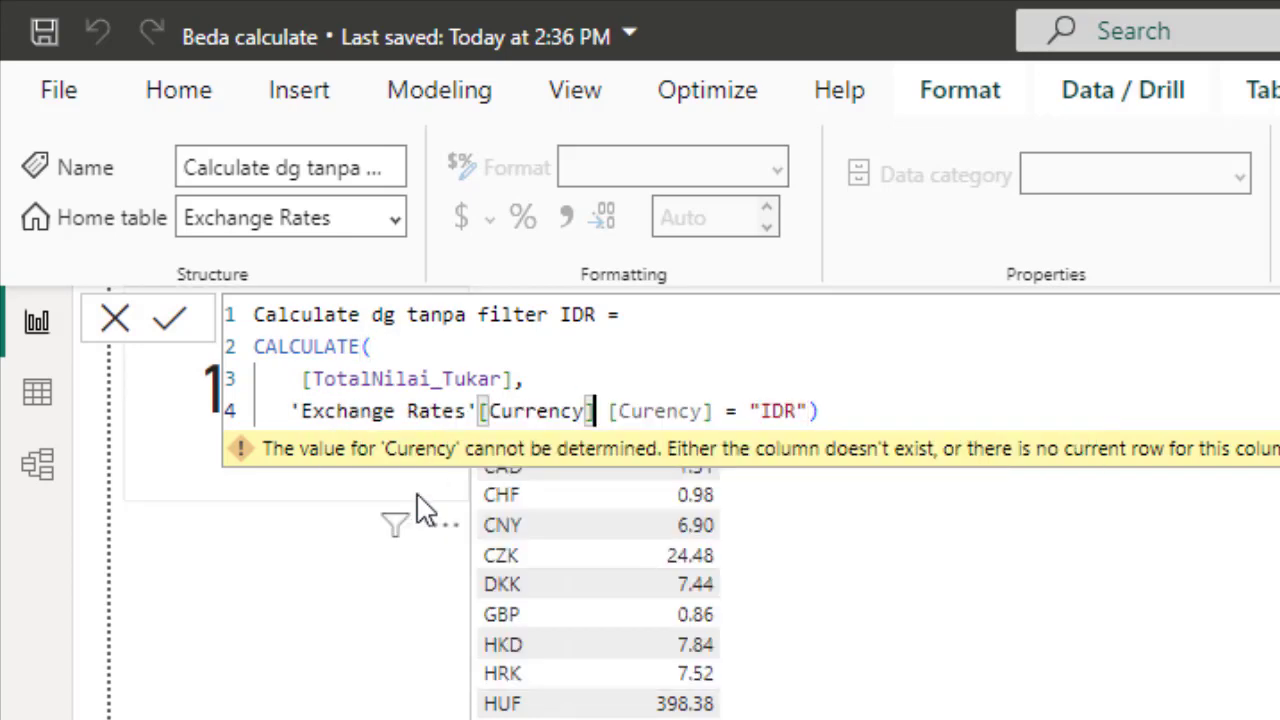
{"action": "key", "text": "Delete"}
{"action": "key", "text": "Delete"}
{"action": "key", "text": "Delete"}
{"action": "key", "text": "Delete"}
{"action": "key", "text": "Delete"}
{"action": "key", "text": "Delete"}
{"action": "key", "text": "Delete"}
{"action": "key", "text": "Delete"}
{"action": "key", "text": "Delete"}
{"action": "key", "text": "Delete"}
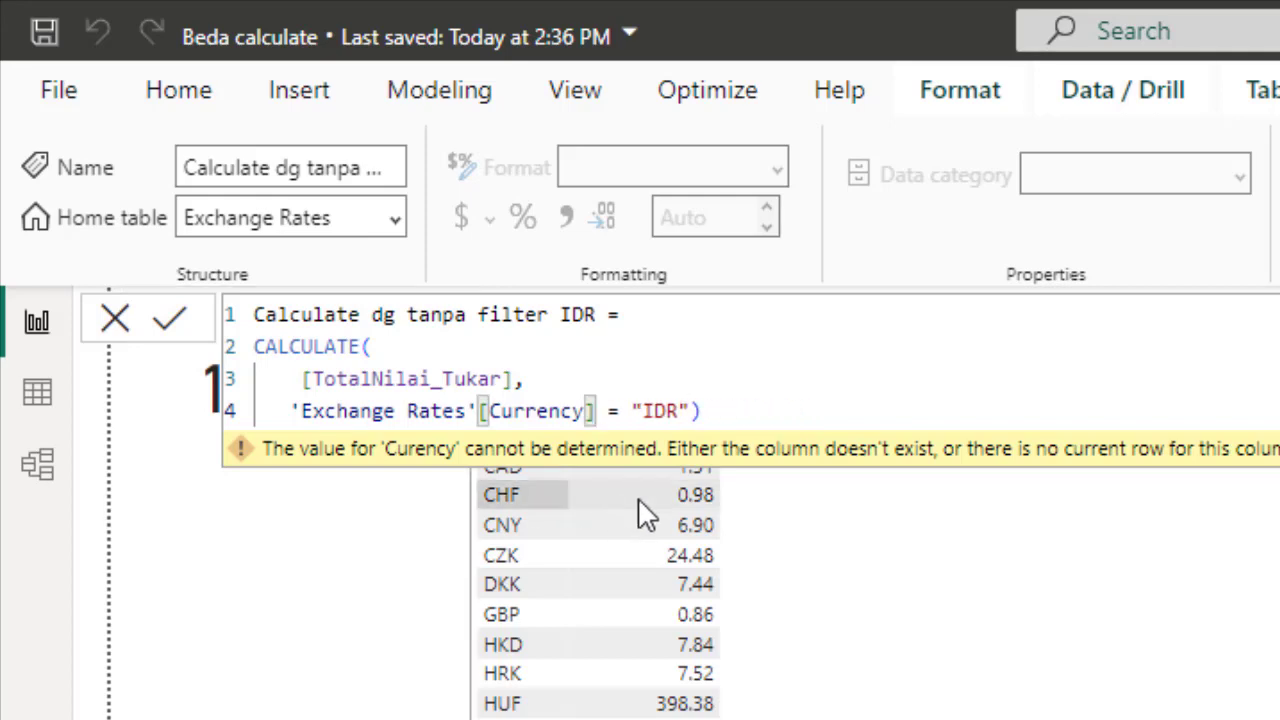
{"action": "left_click", "coordinate": [783, 413]}
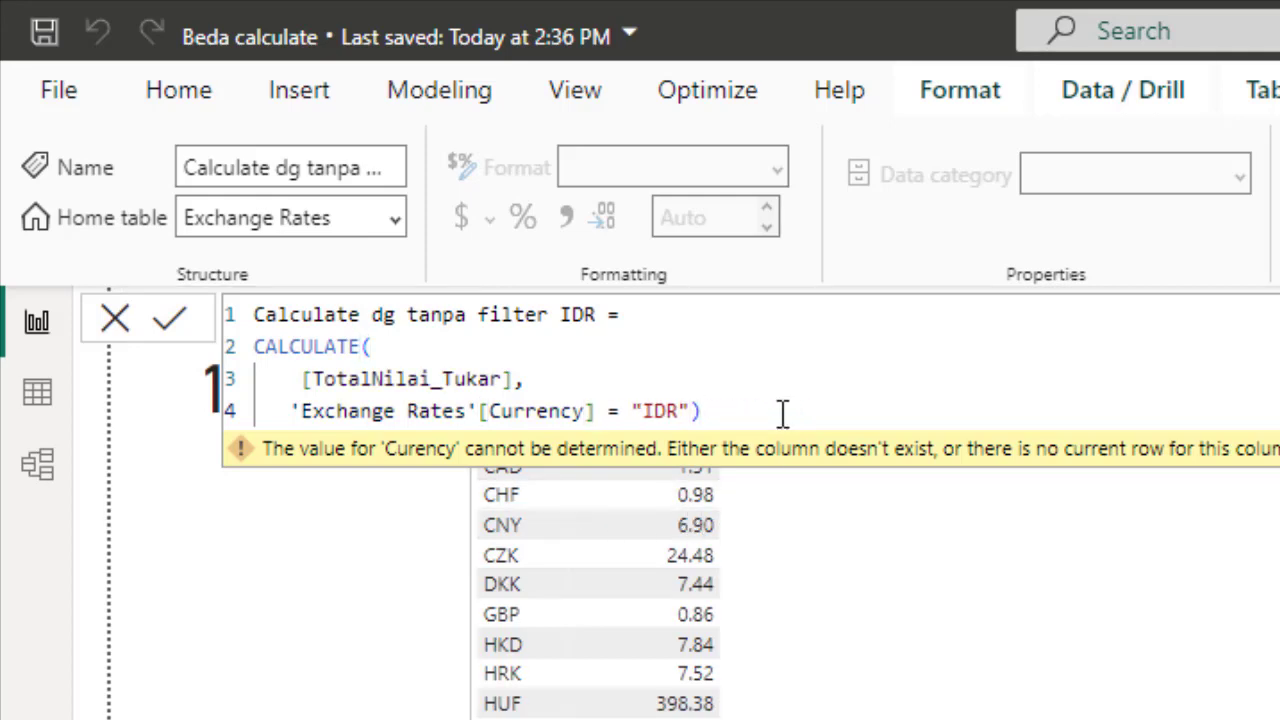
{"action": "key", "text": "Return"}
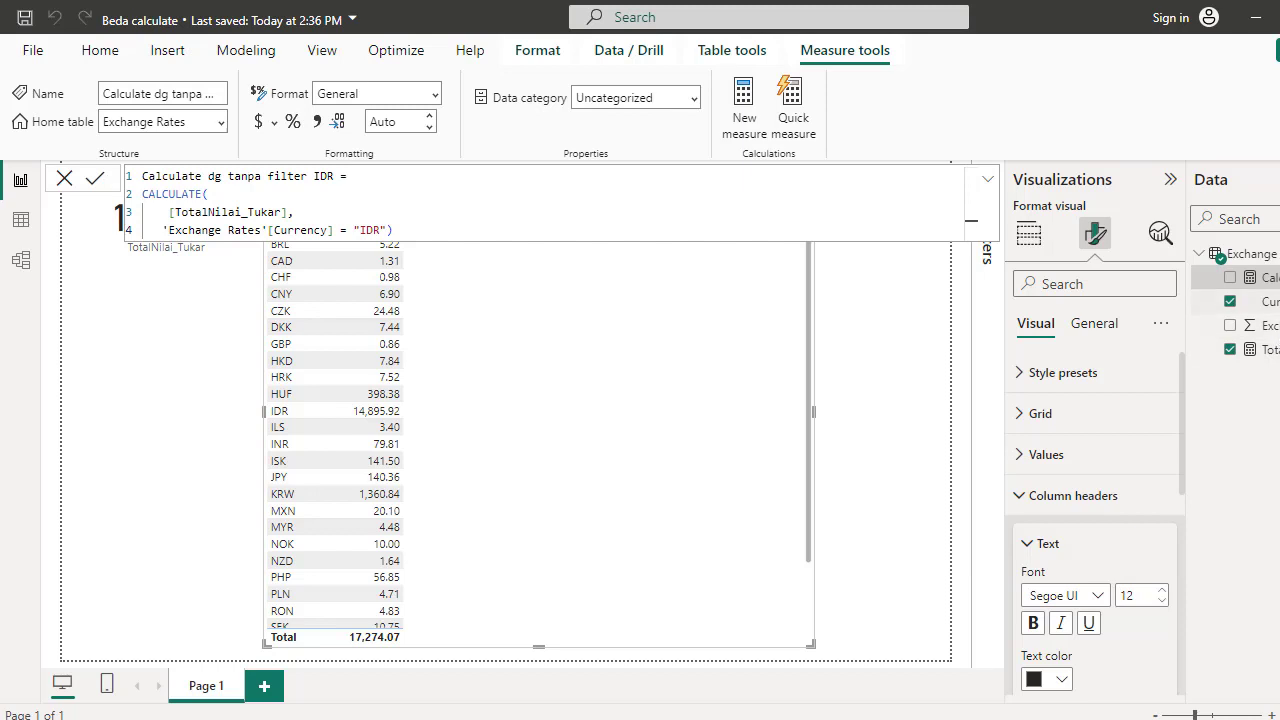
Add the "Calculate dg tanpa filter IDR" measure to the table visual as a new column
{"action": "left_click_drag", "start_coordinate": [1262, 277], "coordinate": [623, 362]}
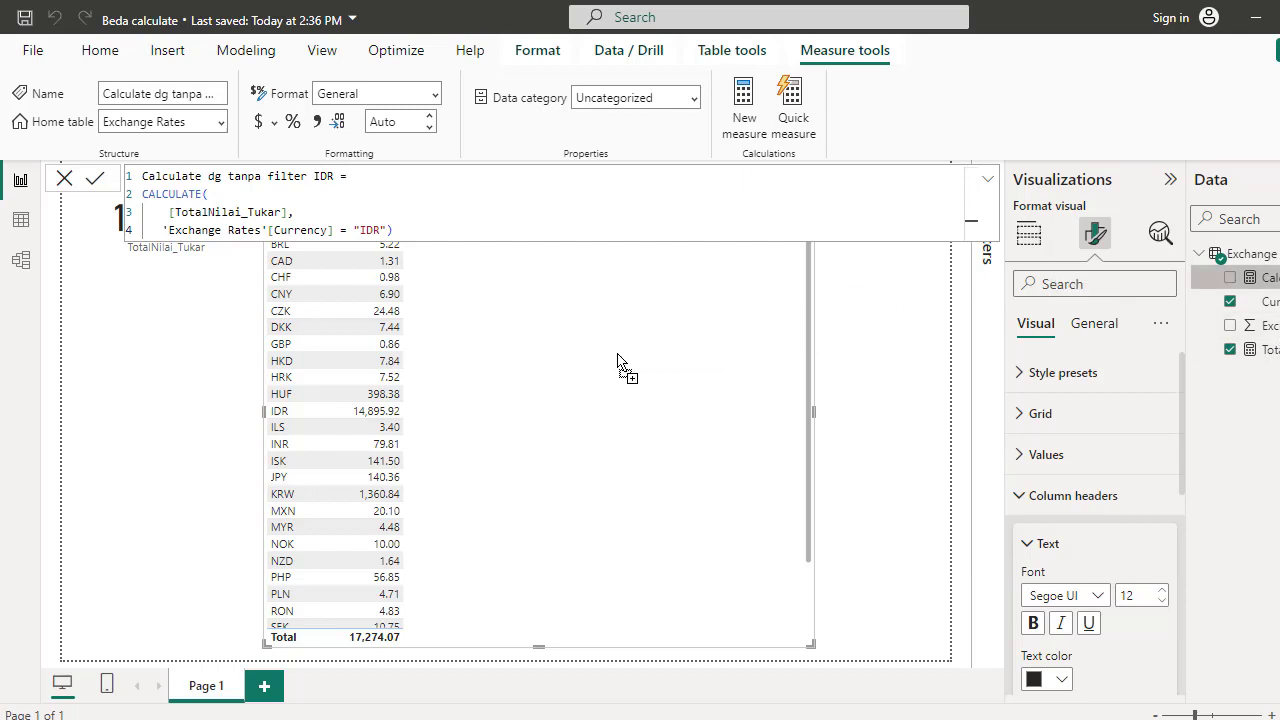
{"action": "left_click", "coordinate": [988, 182]}
{"action": "left_click", "coordinate": [986, 184]}
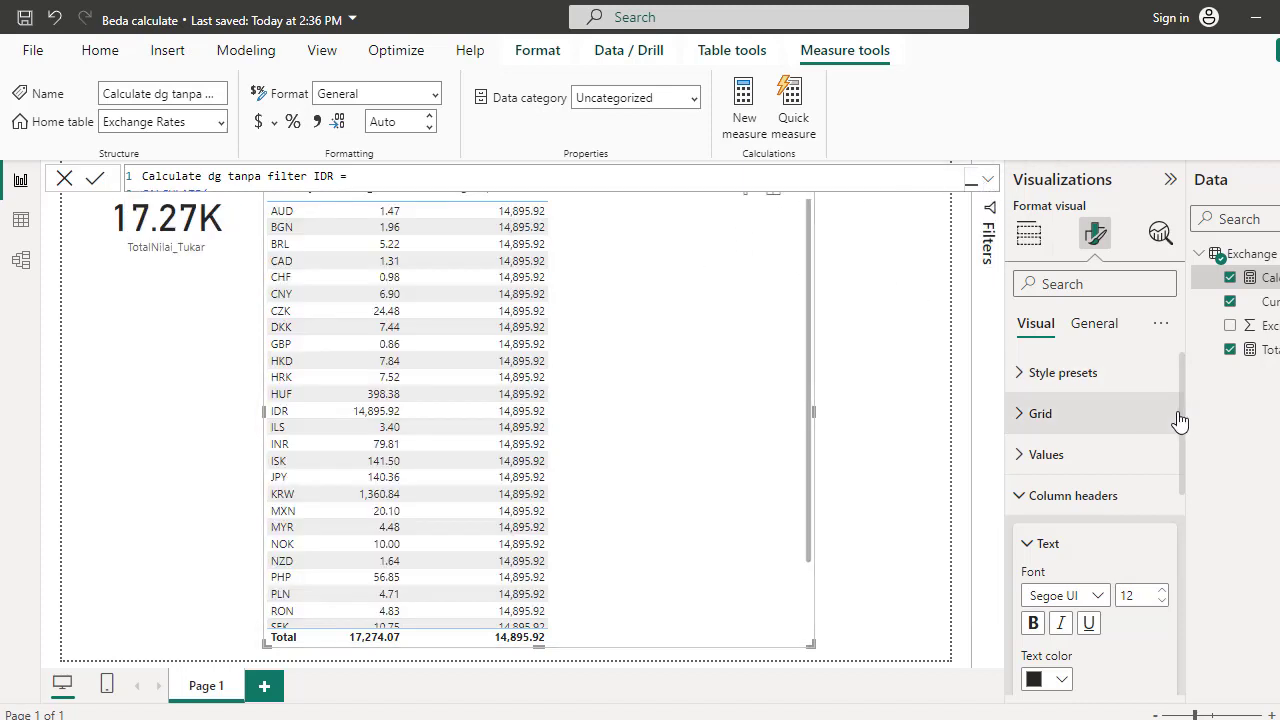
{"action": "left_click", "coordinate": [880, 358]}
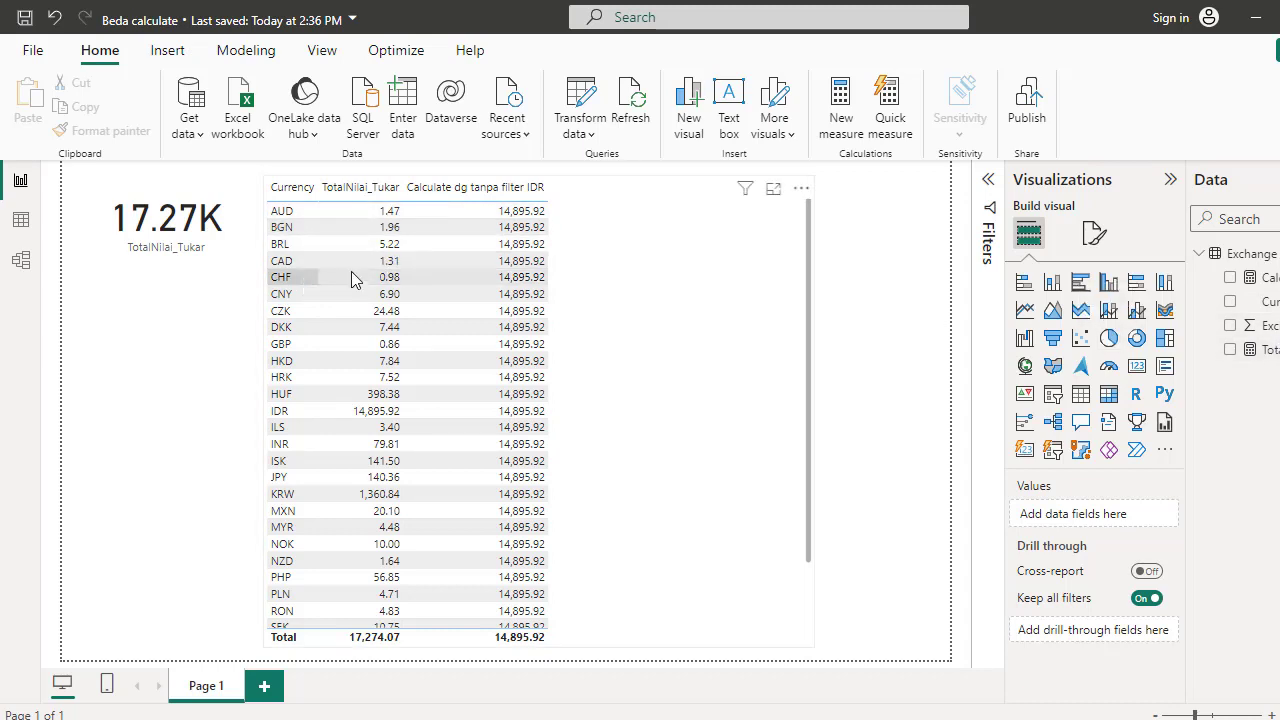
Create another new measure in the Exchange Rates table named "Calcultae dg FILTER" and start a new formula line
{"action": "left_click", "coordinate": [452, 190]}
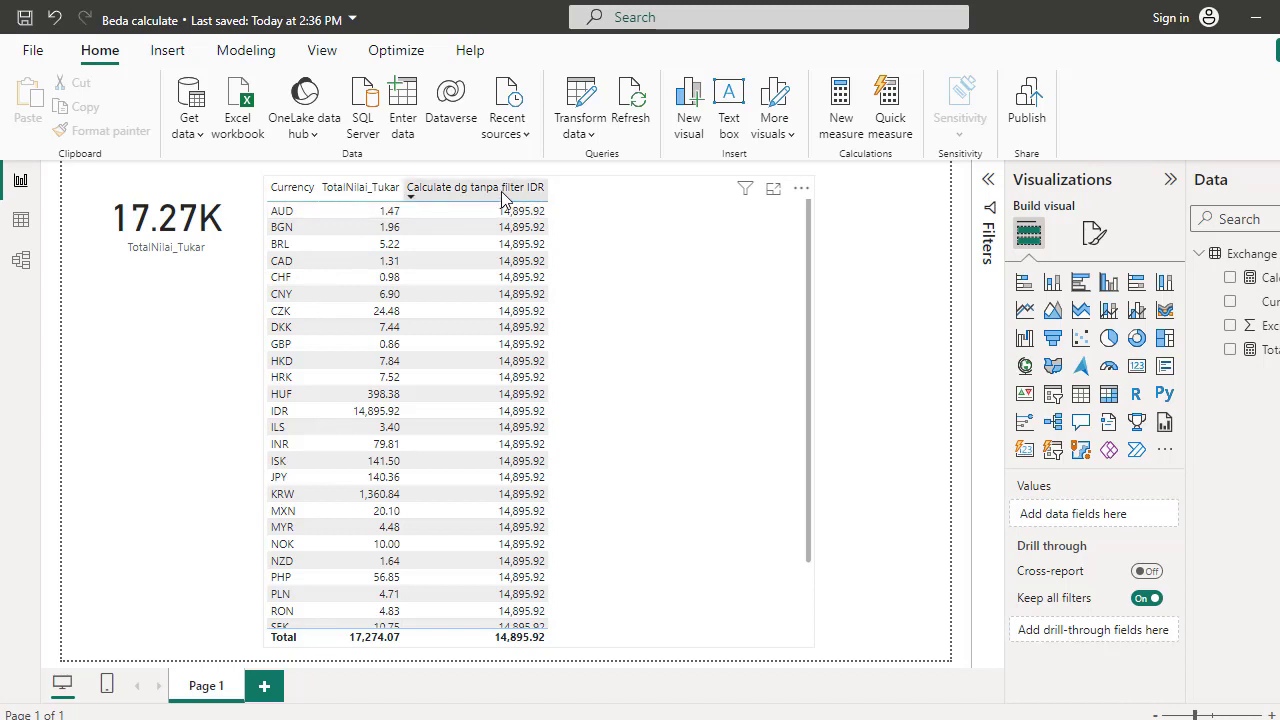
{"action": "left_click", "coordinate": [1172, 184]}
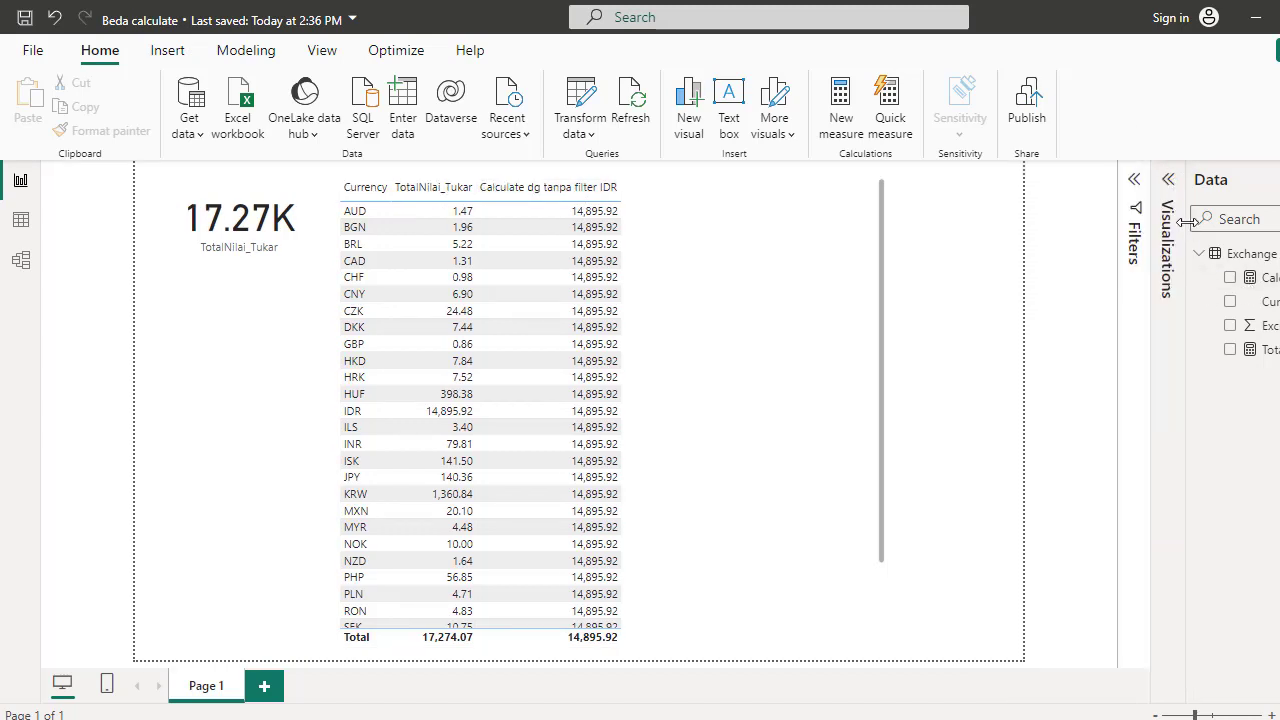
{"action": "left_click_drag", "start_coordinate": [1188, 221], "coordinate": [1070, 226]}
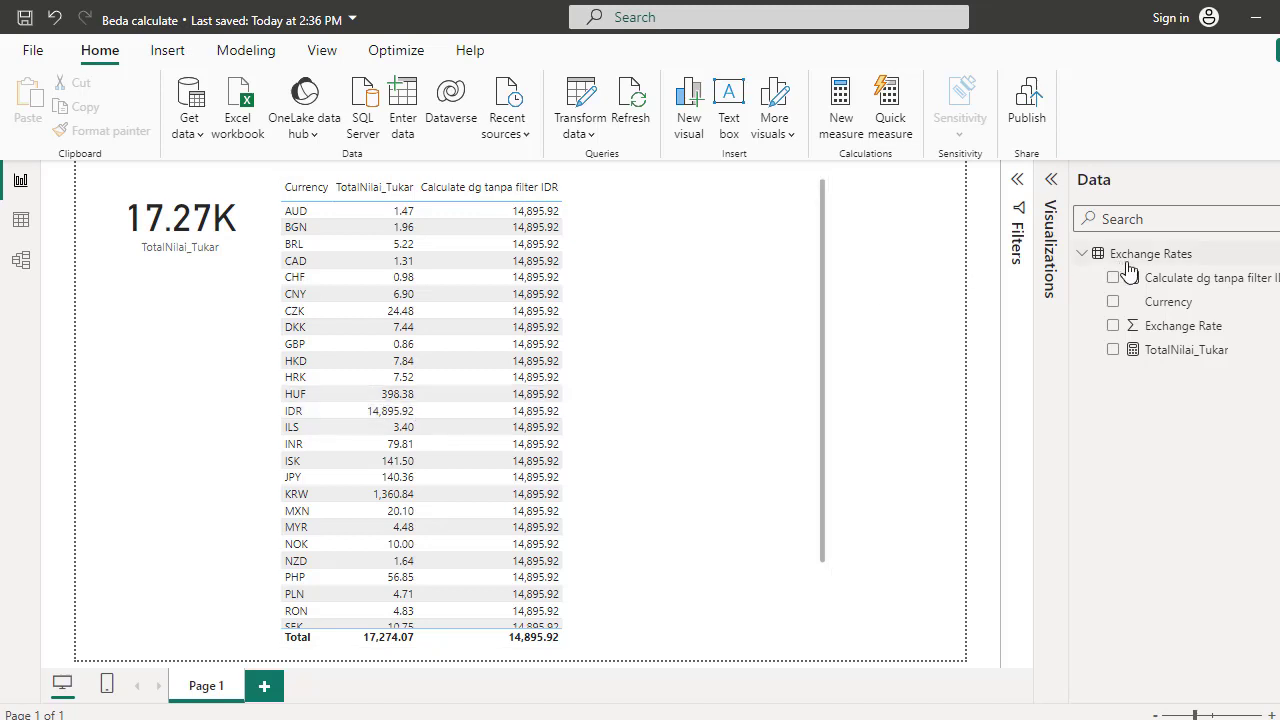
{"action": "right_click", "coordinate": [1160, 253]}
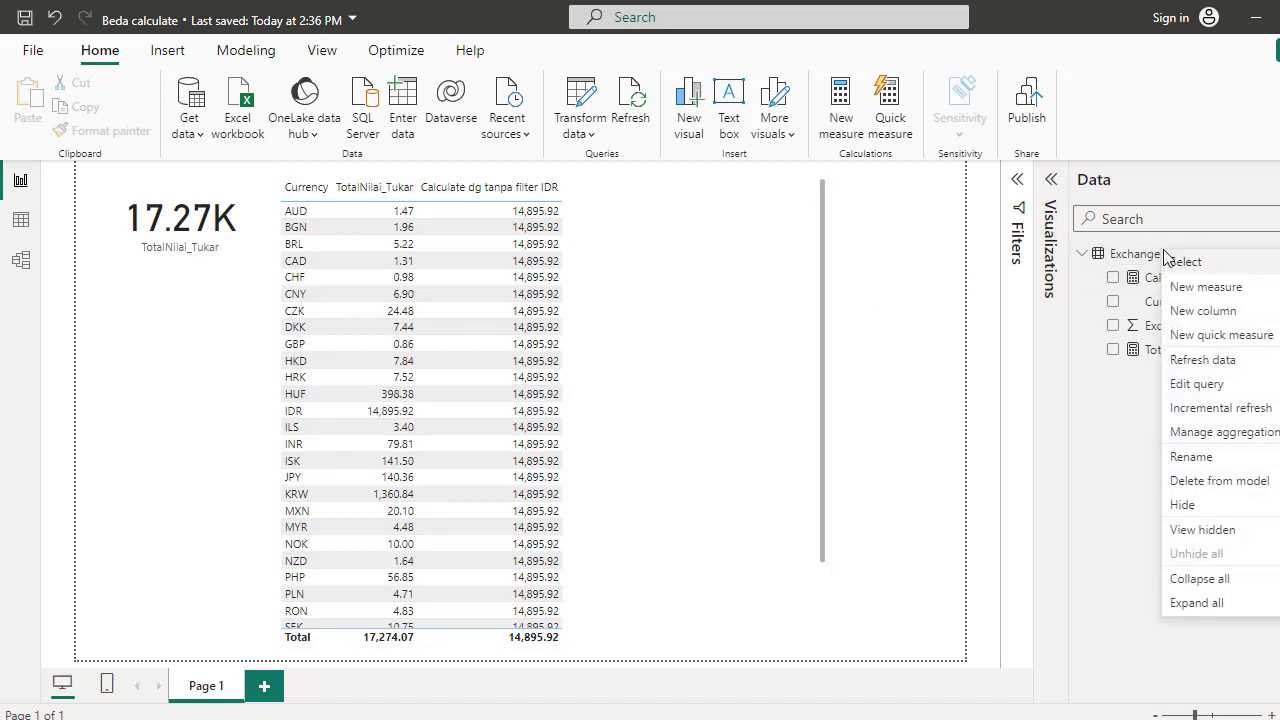
{"action": "left_click", "coordinate": [1190, 289]}
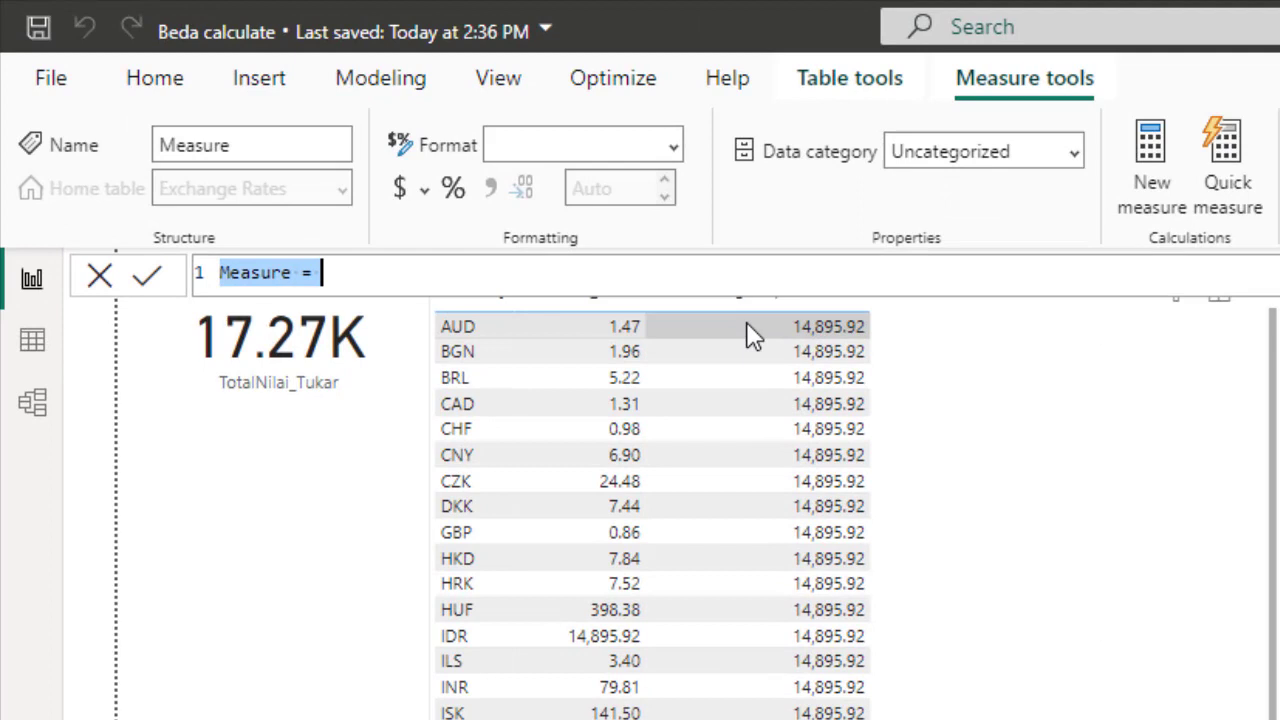
{"action": "type", "text": "C"}
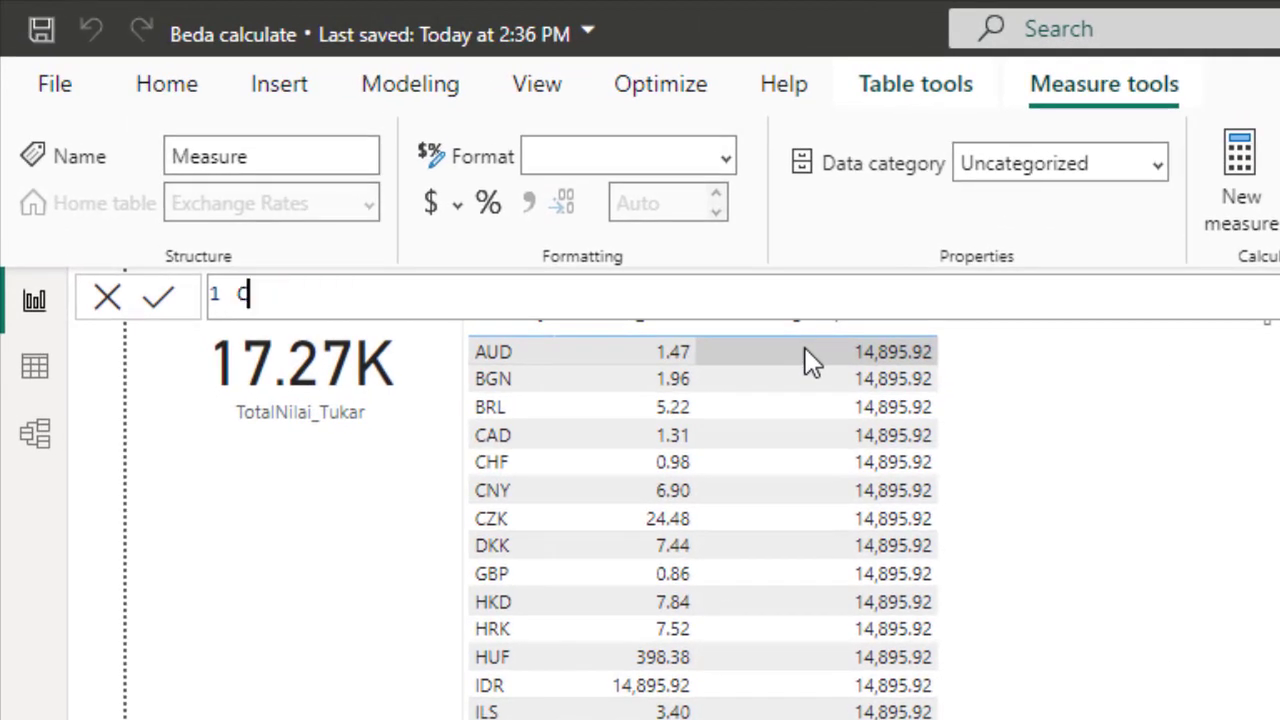
{"action": "type", "text": "alcultar"}
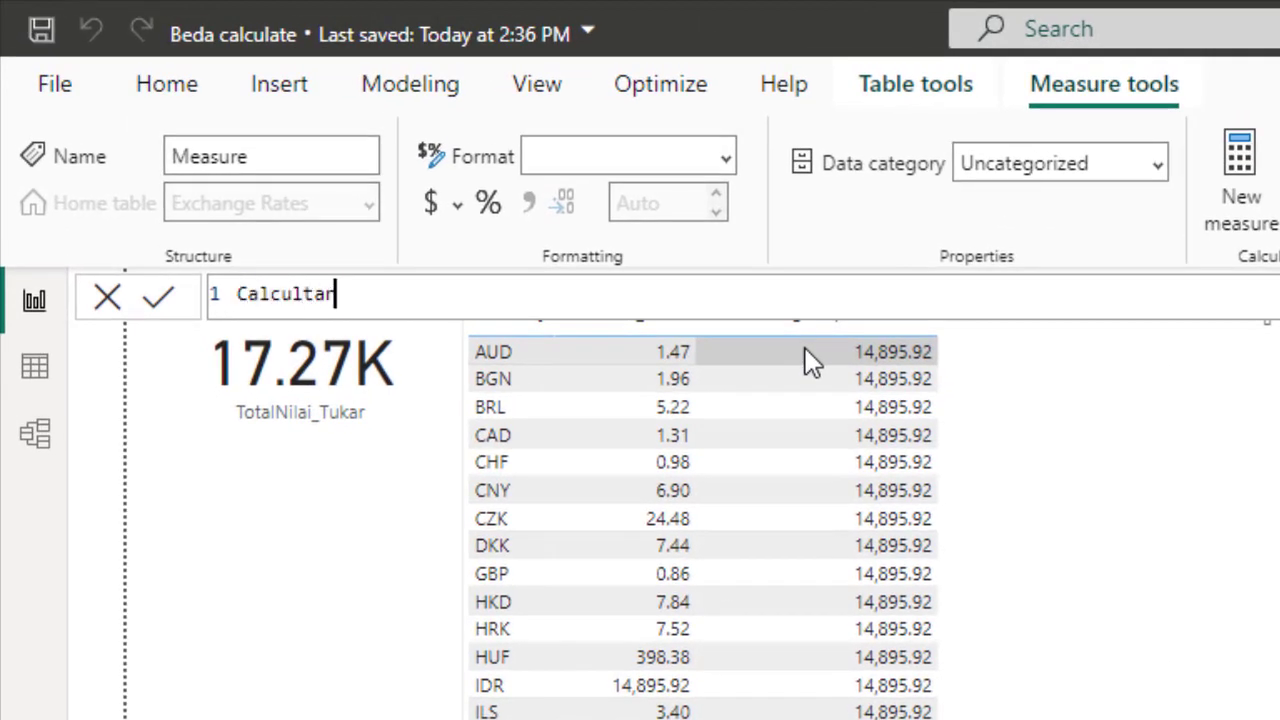
{"action": "key", "text": "BackSpace"}
{"action": "type", "text": "e "}
{"action": "type", "text": "s"}
{"action": "type", "text": "g"}
{"action": "type", "text": " FILTER"}
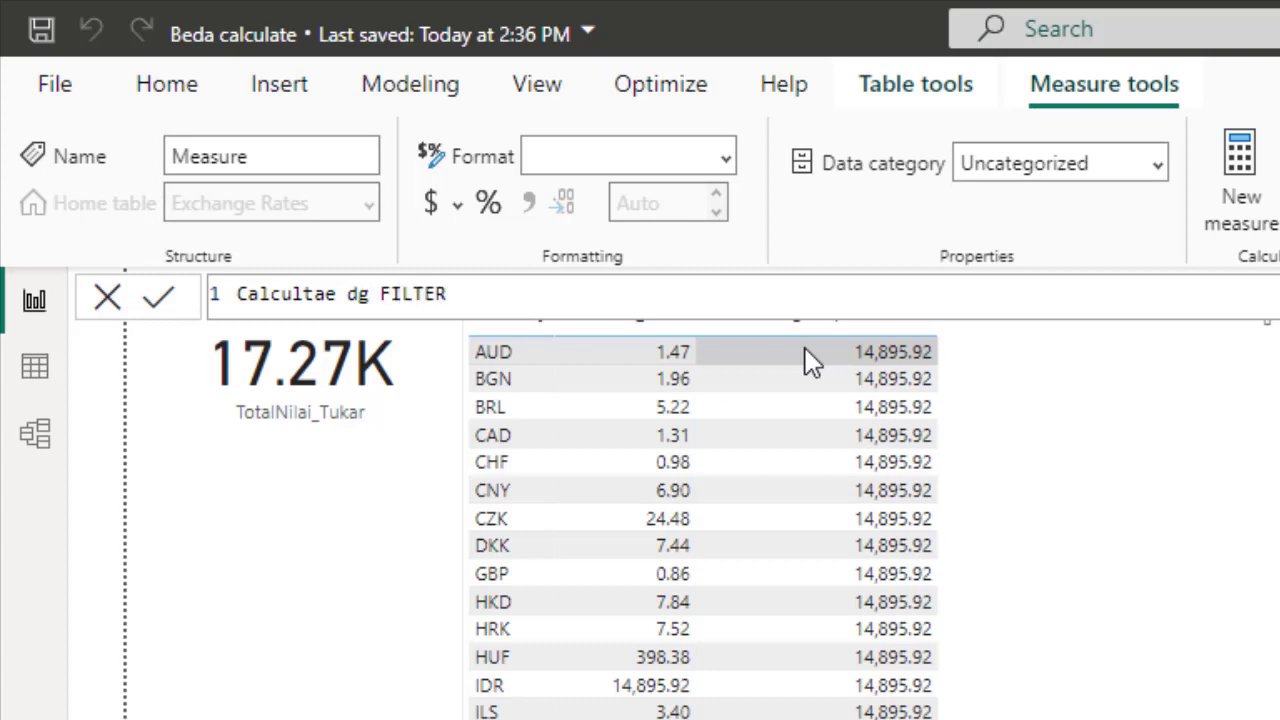
{"action": "type", "text": " ="}
{"action": "key", "text": "shift+Return"}
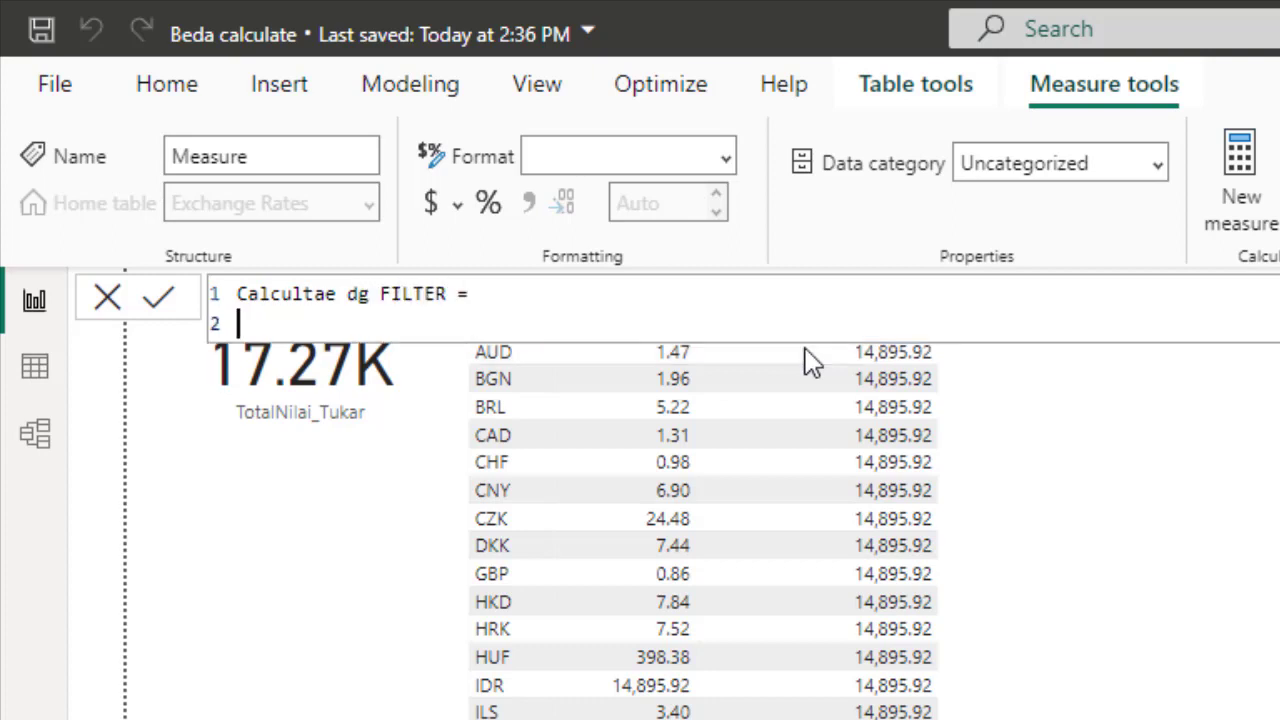
Start the formula with CALCULATE and enter [TotalNilai_Tukar] as its expression argument
{"action": "type", "text": "calc"}
{"action": "key", "text": "Tab"}
{"action": "type", "text": "("}
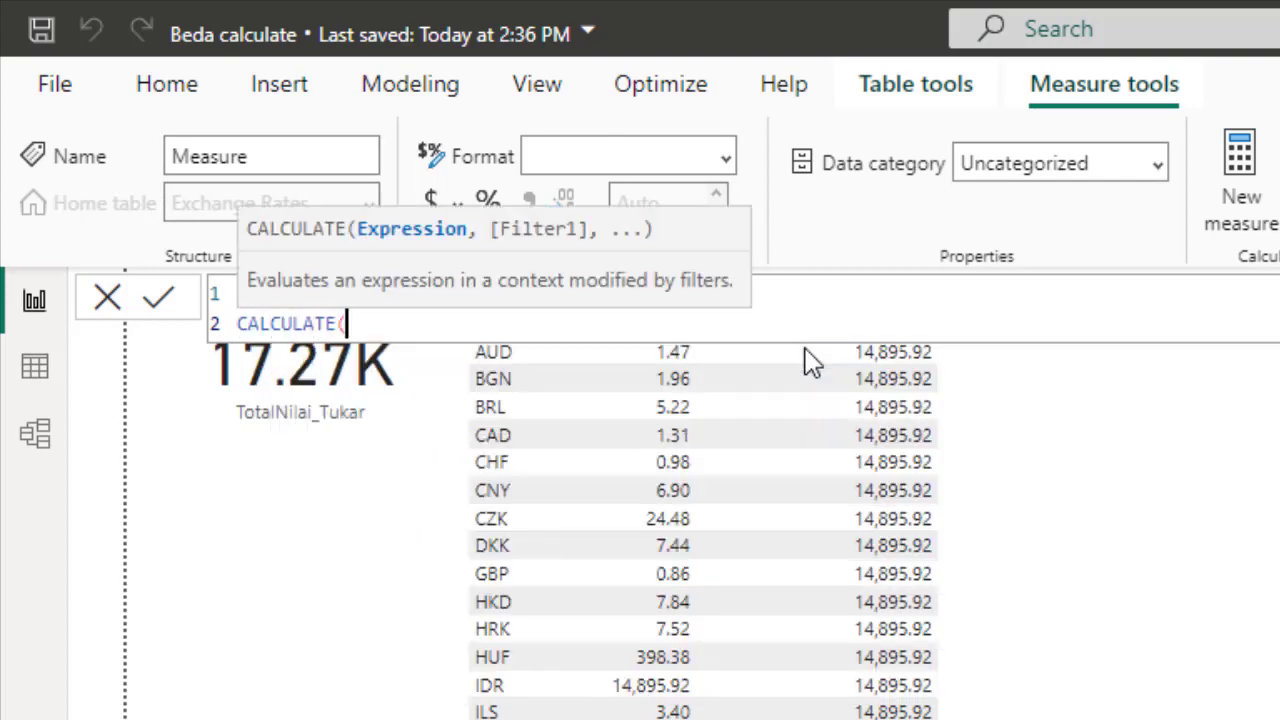
{"action": "key", "text": "shift+Return"}
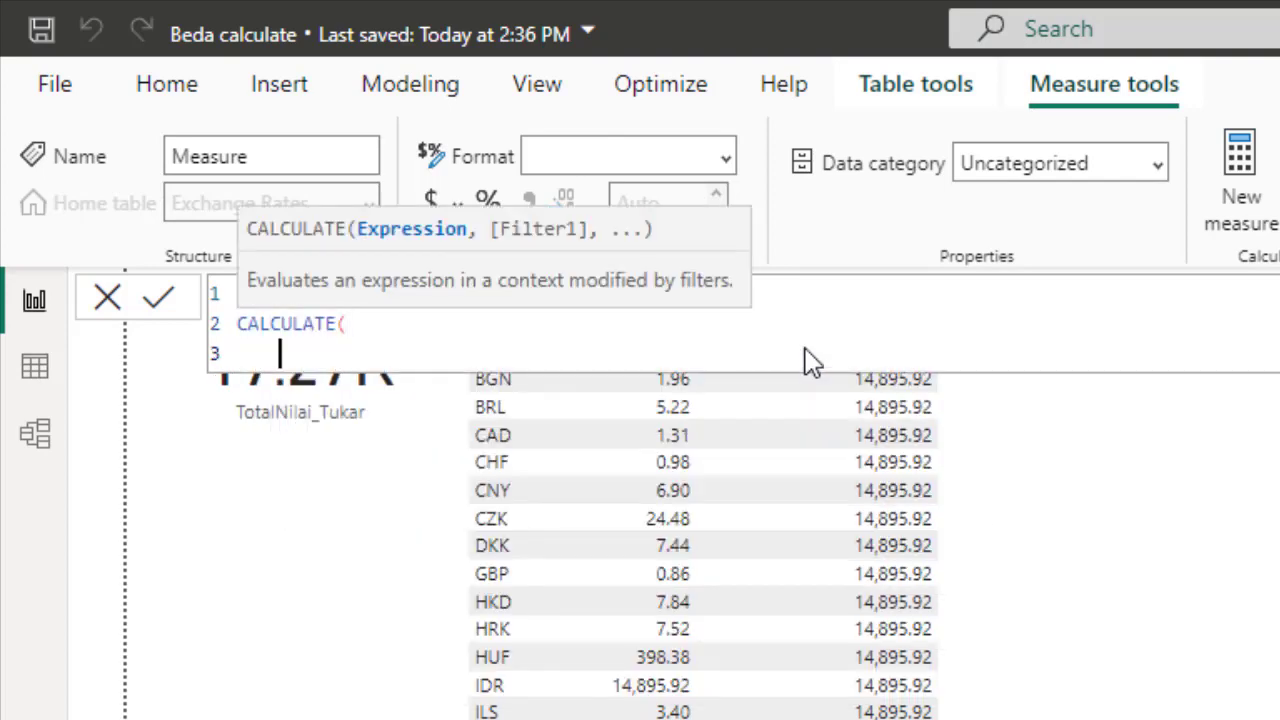
{"action": "type", "text": "Tot"}
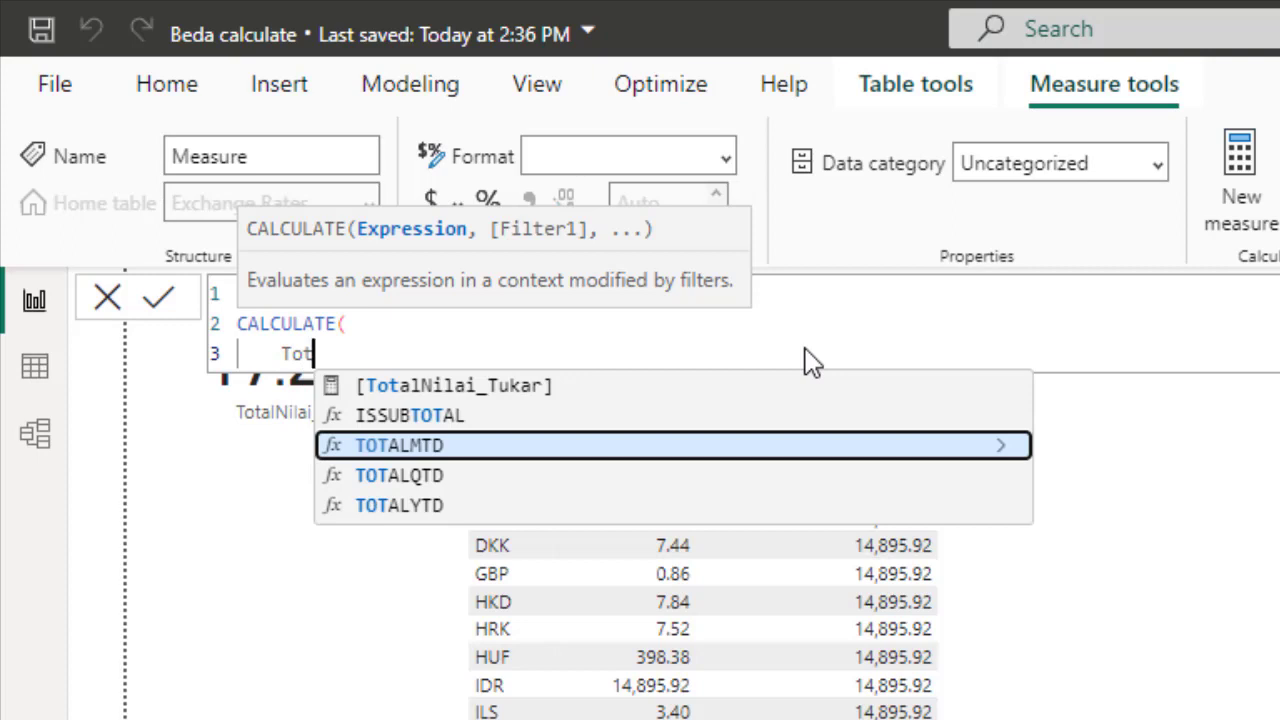
{"action": "key", "text": "Down"}
{"action": "key", "text": "Down"}
{"action": "key", "text": "Down"}
{"action": "key", "text": "Tab"}
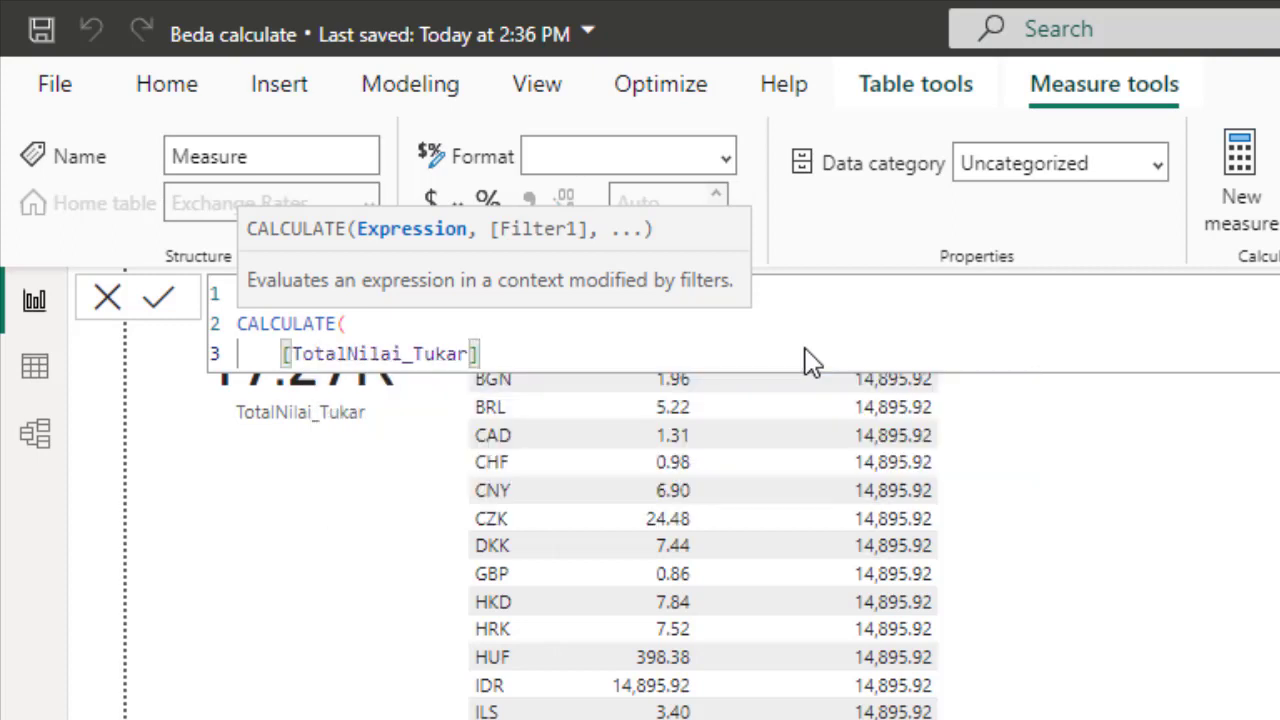
{"action": "type", "text": ","}
{"action": "key", "text": "shift+Return"}
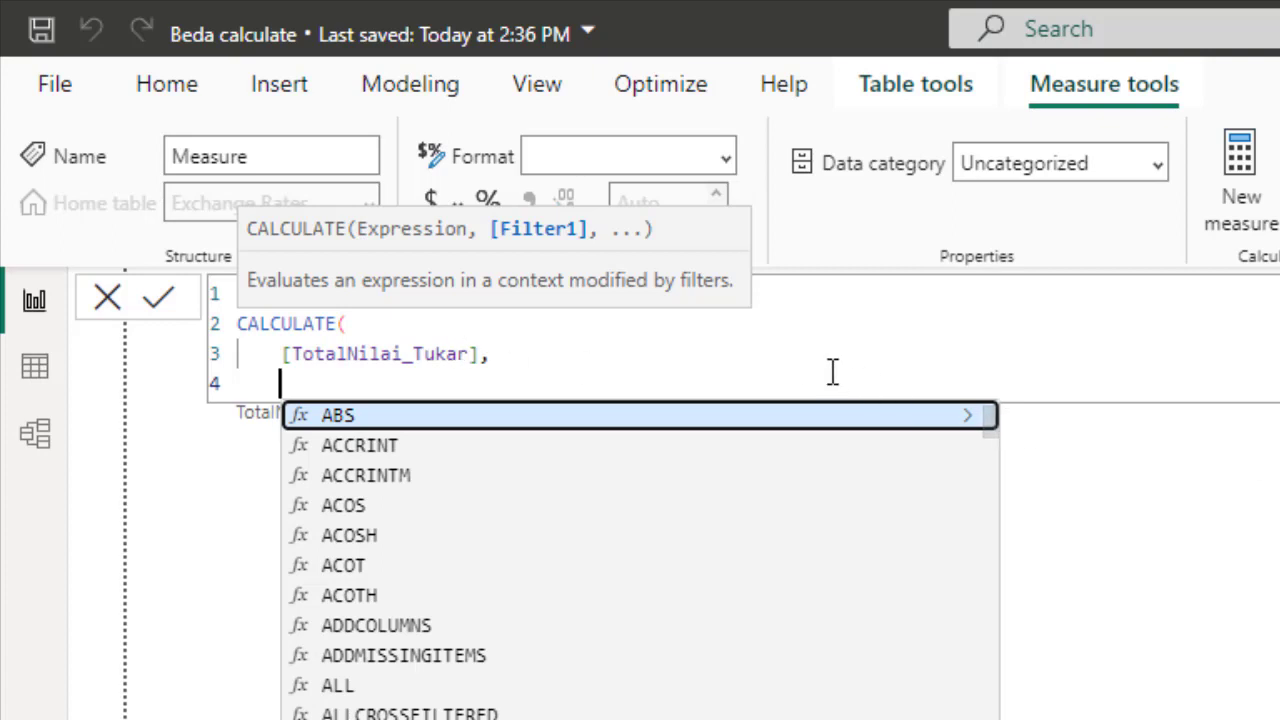
Add a FILTER function as the second argument with 'Exchange Rates' as its table
{"action": "type", "text": "FILER"}
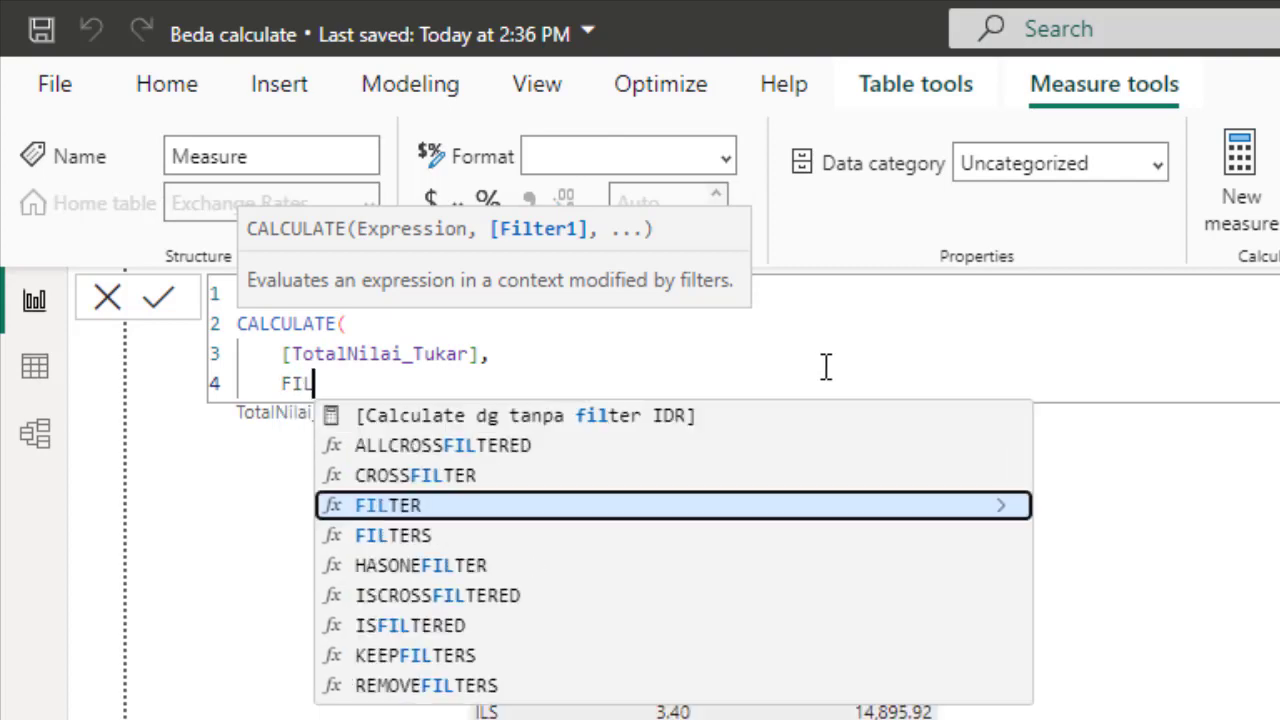
{"action": "key", "text": "BackSpace"}
{"action": "key", "text": "BackSpace"}
{"action": "type", "text": "TER("}
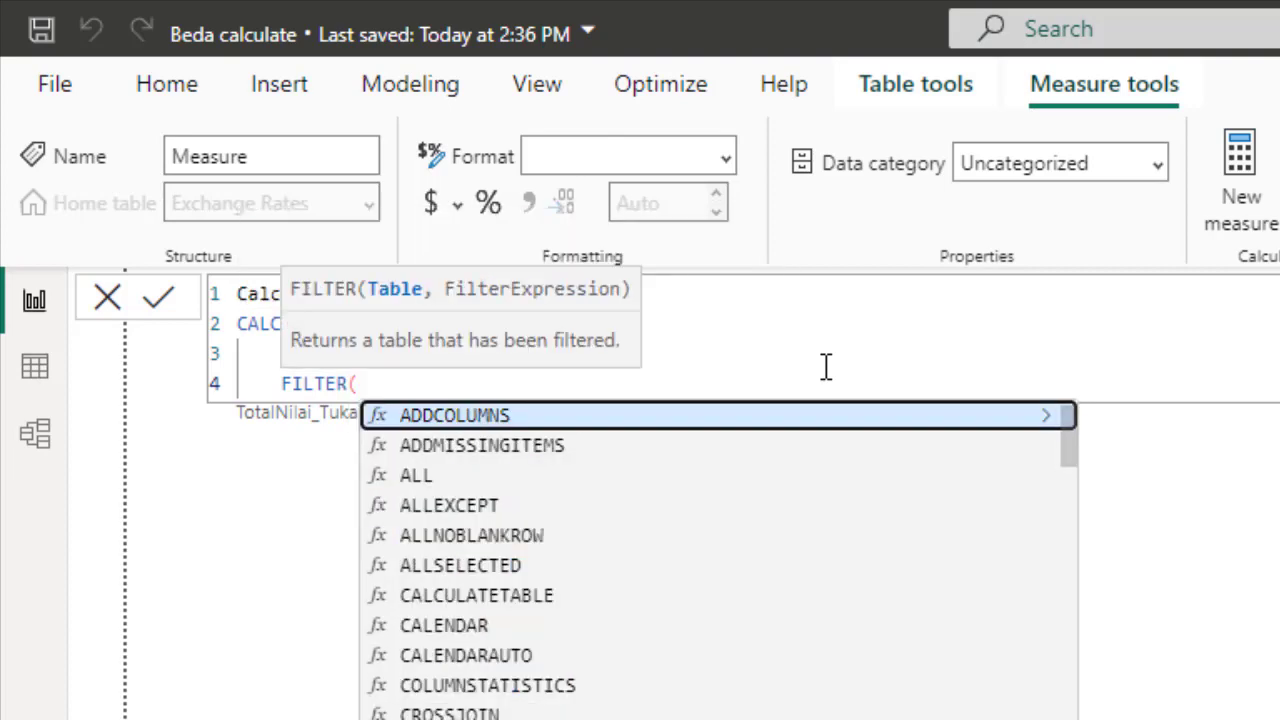
{"action": "key", "text": "shift+Return"}
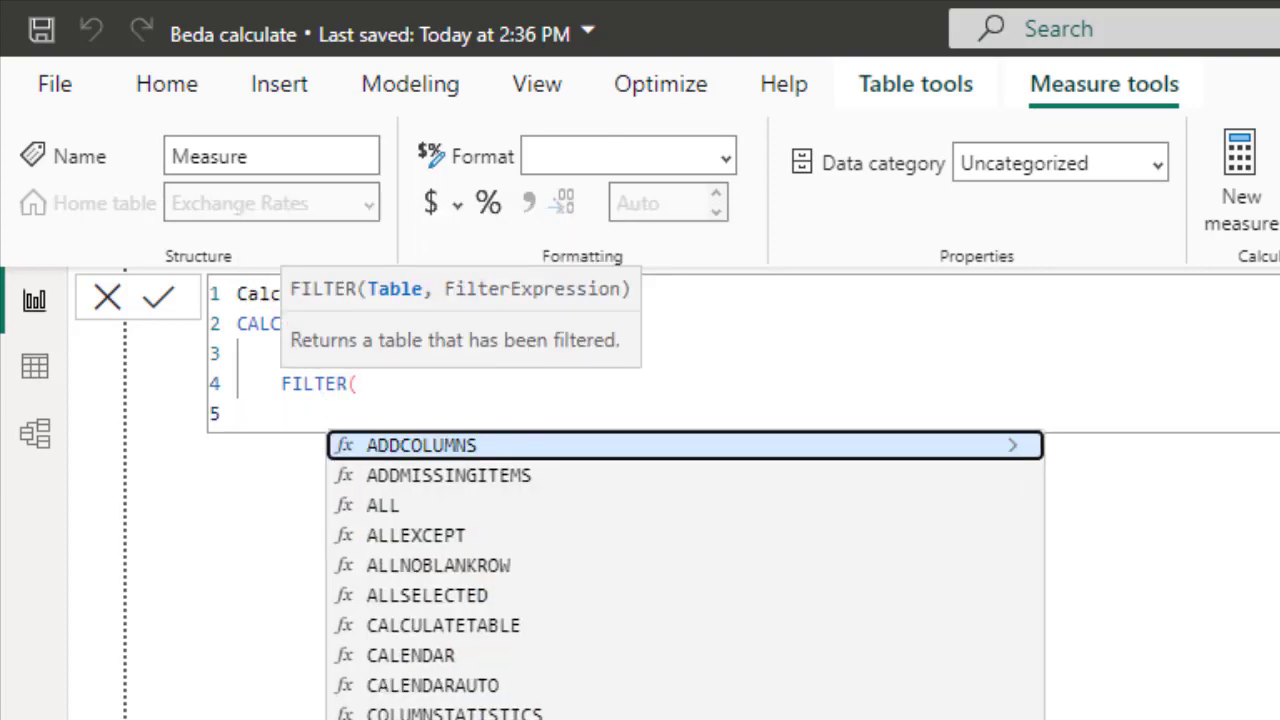
{"action": "type", "text": "E"}
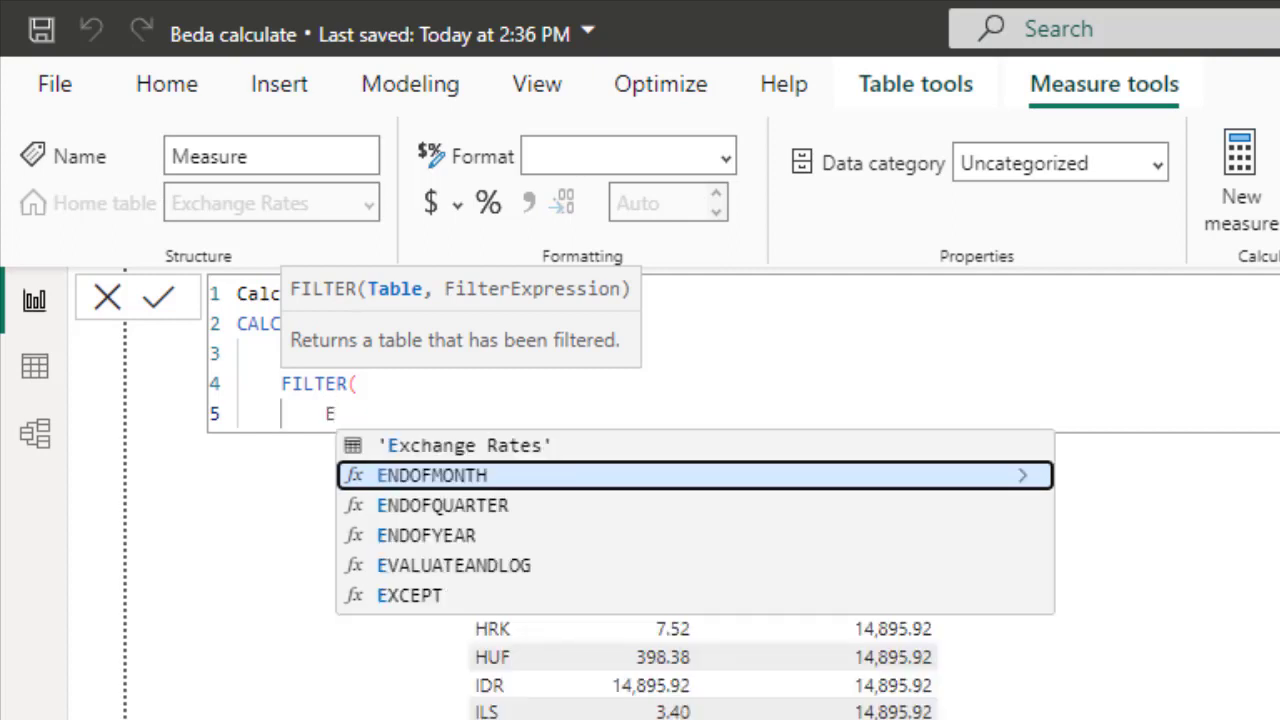
{"action": "key", "text": "Up"}
{"action": "key", "text": "Tab"}
{"action": "type", "text": ","}
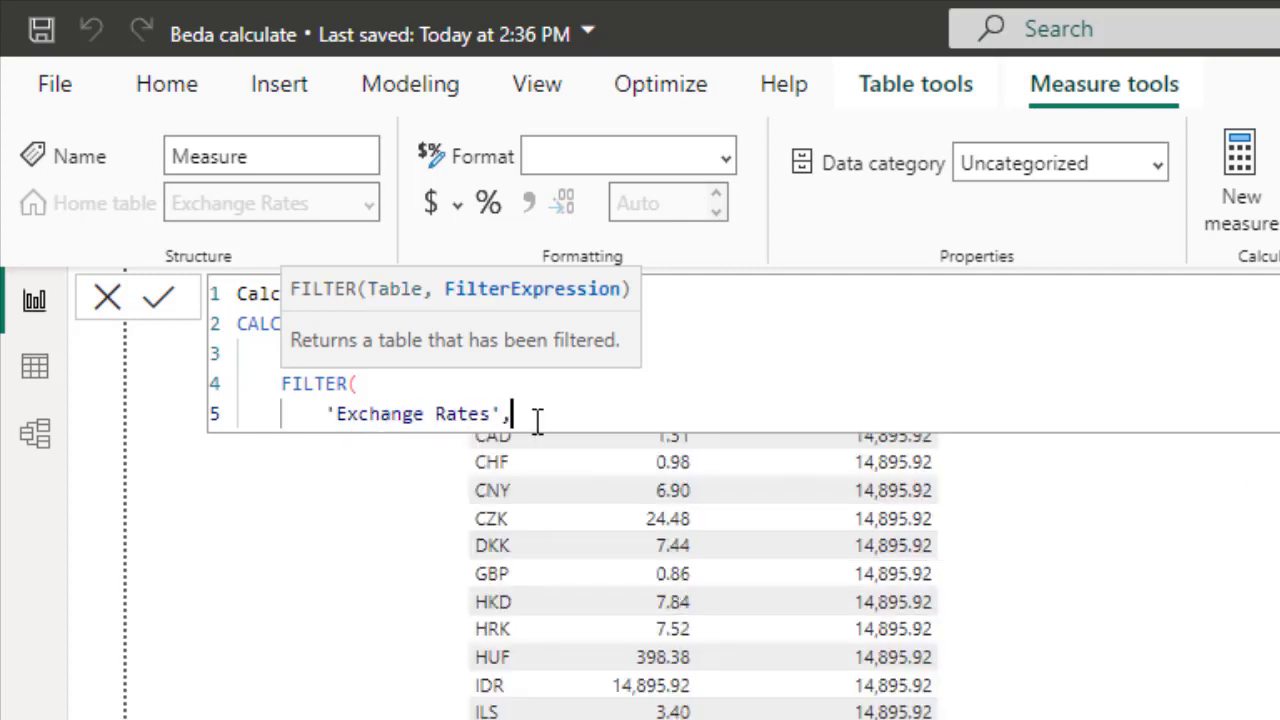
{"action": "type", "text": "Exc"}
Enter the 'Exchange Rates'[Currency] column as the start of the FILTER condition
{"action": "key", "text": "Up"}
{"action": "key", "text": "Up"}
{"action": "key", "text": "Up"}
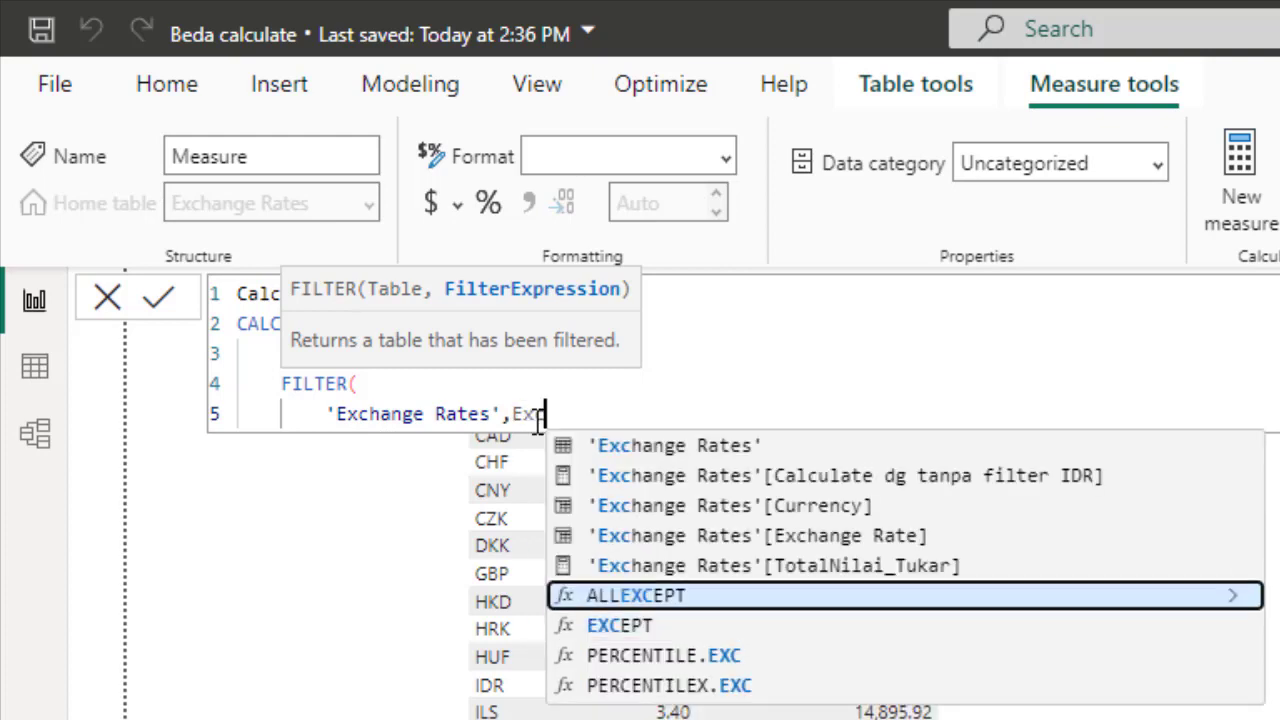
{"action": "key", "text": "Tab"}
{"action": "key", "text": "BackSpace"}
{"action": "key", "text": "BackSpace"}
{"action": "key", "text": "BackSpace"}
{"action": "key", "text": "BackSpace"}
{"action": "key", "text": "BackSpace"}
{"action": "key", "text": "BackSpace"}
{"action": "key", "text": "BackSpace"}
{"action": "key", "text": "BackSpace"}
{"action": "key", "text": "BackSpace"}
{"action": "key", "text": "BackSpace"}
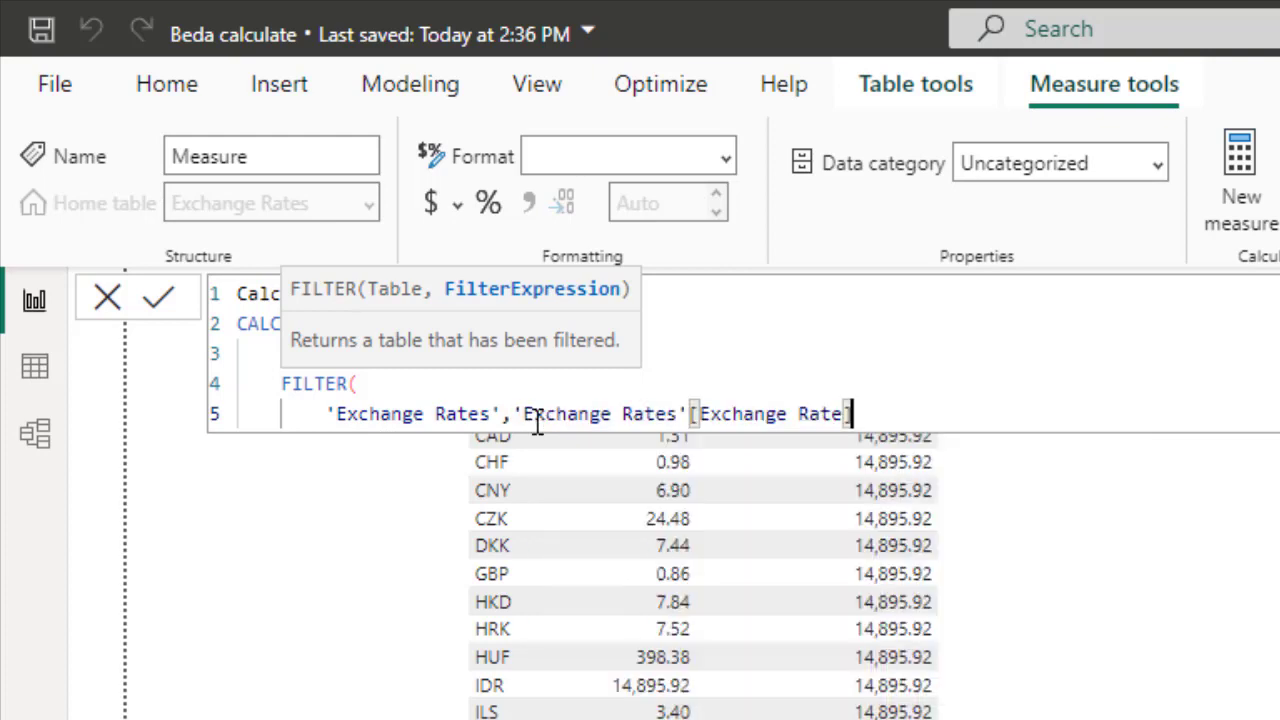
{"action": "key", "text": "BackSpace"}
{"action": "key", "text": "BackSpace"}
{"action": "key", "text": "BackSpace"}
{"action": "key", "text": "BackSpace"}
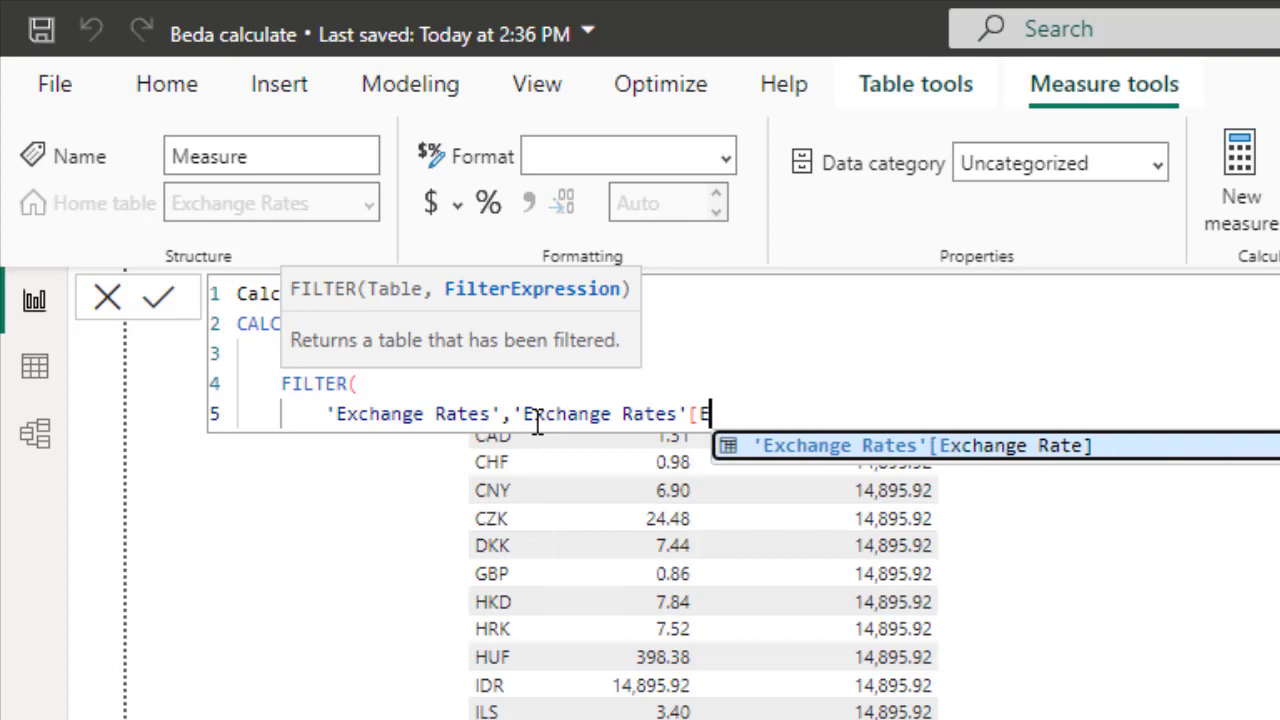
{"action": "type", "text": "cu"}
{"action": "key", "text": "Tab"}
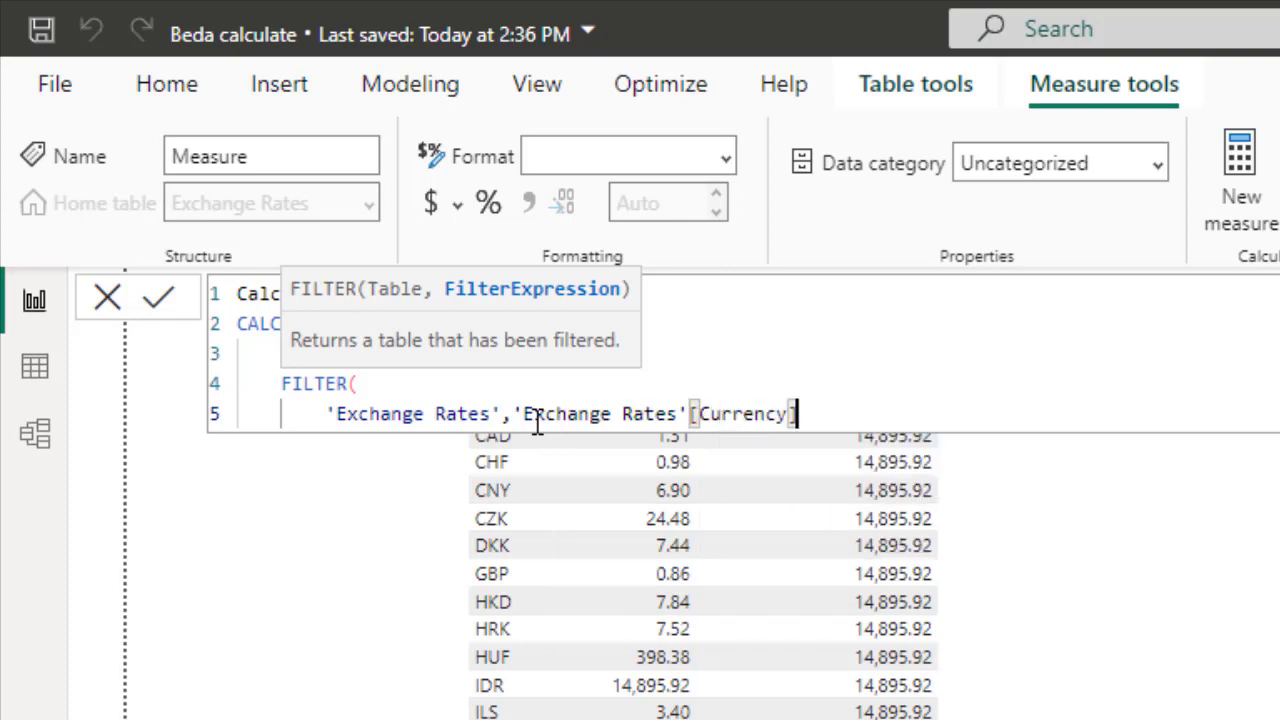
Complete the condition as = "IDR", close FILTER and CALCULATE, and commit the measure
{"action": "type", "text": "= \"IDR"}
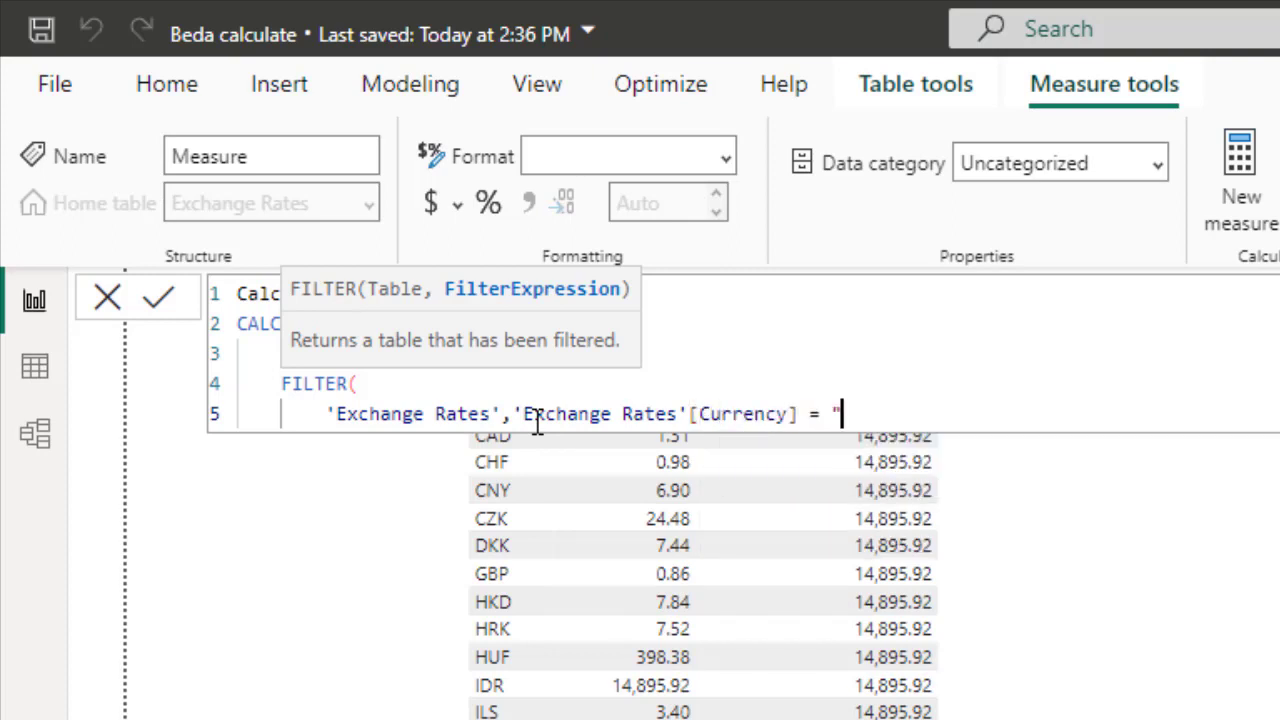
{"action": "type", "text": "\")"}
{"action": "key", "text": "shift+Return"}
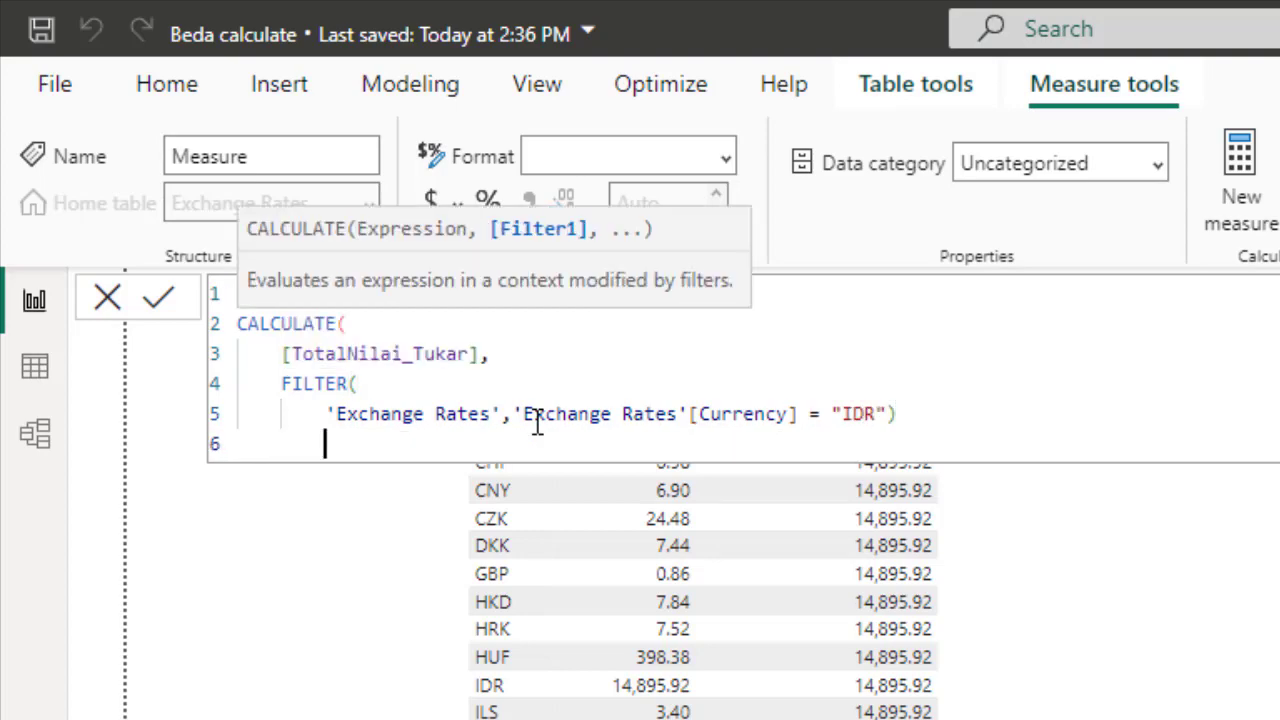
{"action": "type", "text": ")"}
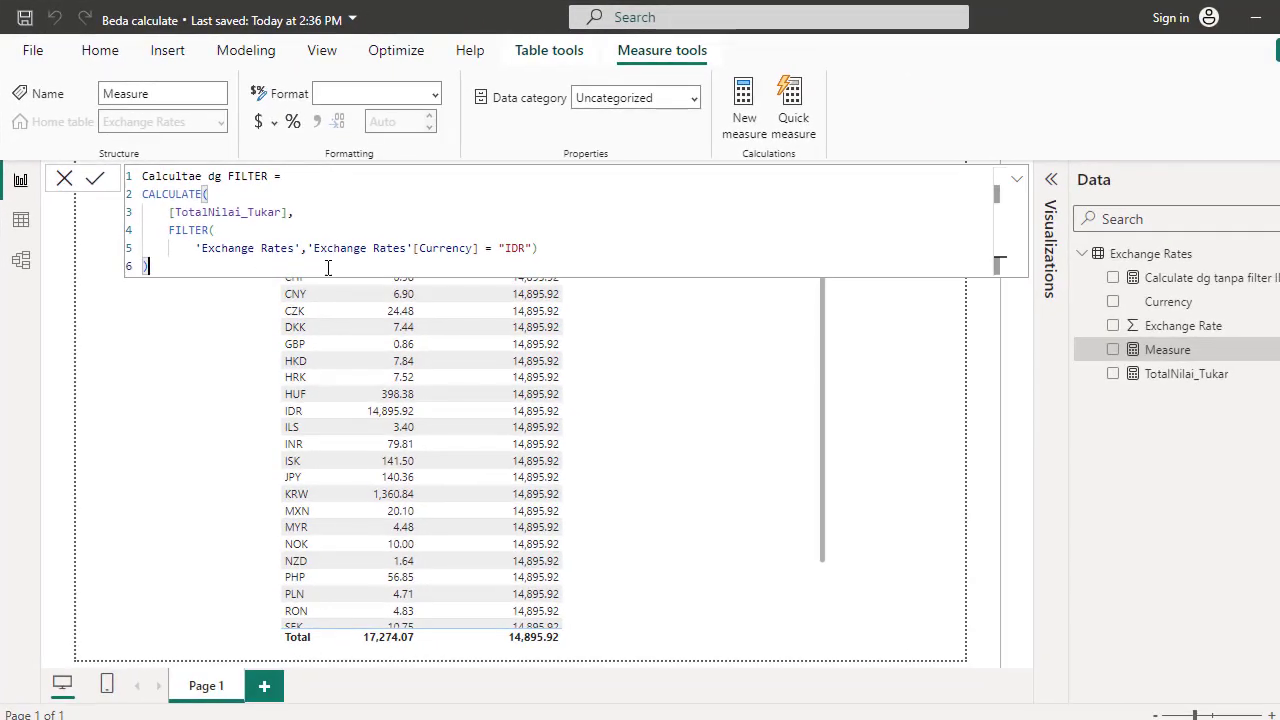
{"action": "key", "text": "Return"}
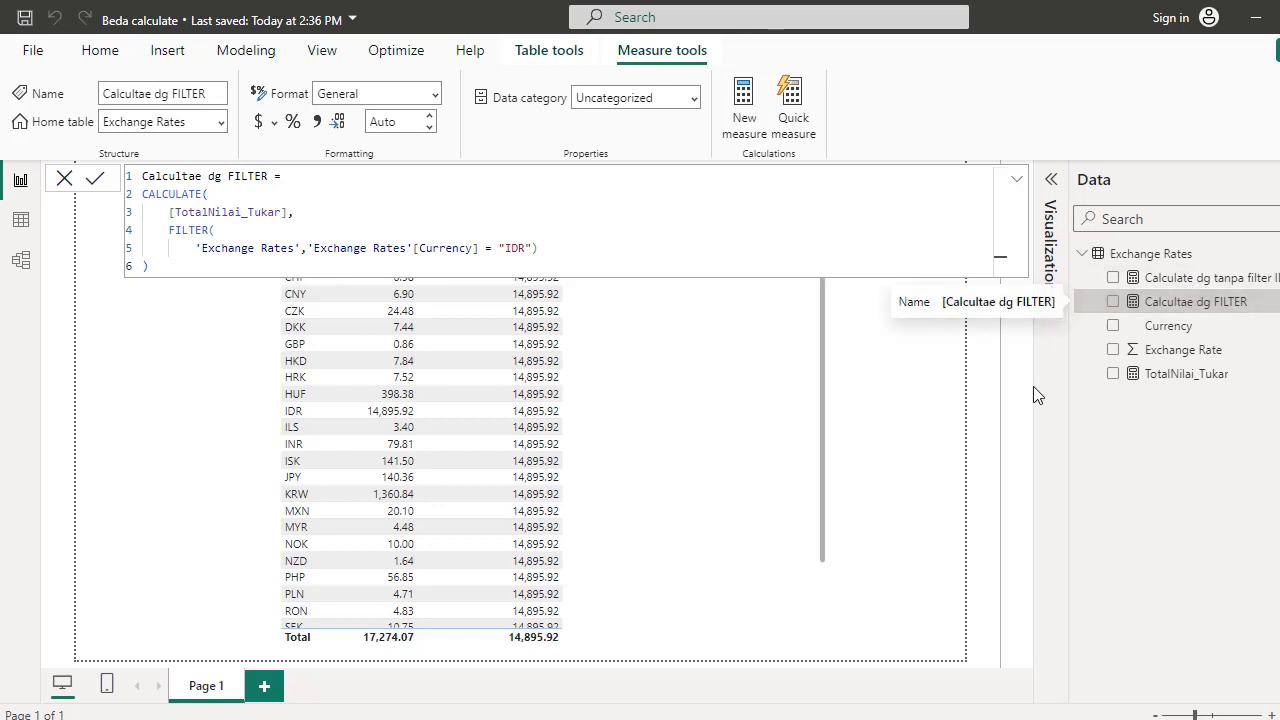
Remove the stray Q&A visual from the report canvas
{"action": "left_click", "coordinate": [1016, 180]}
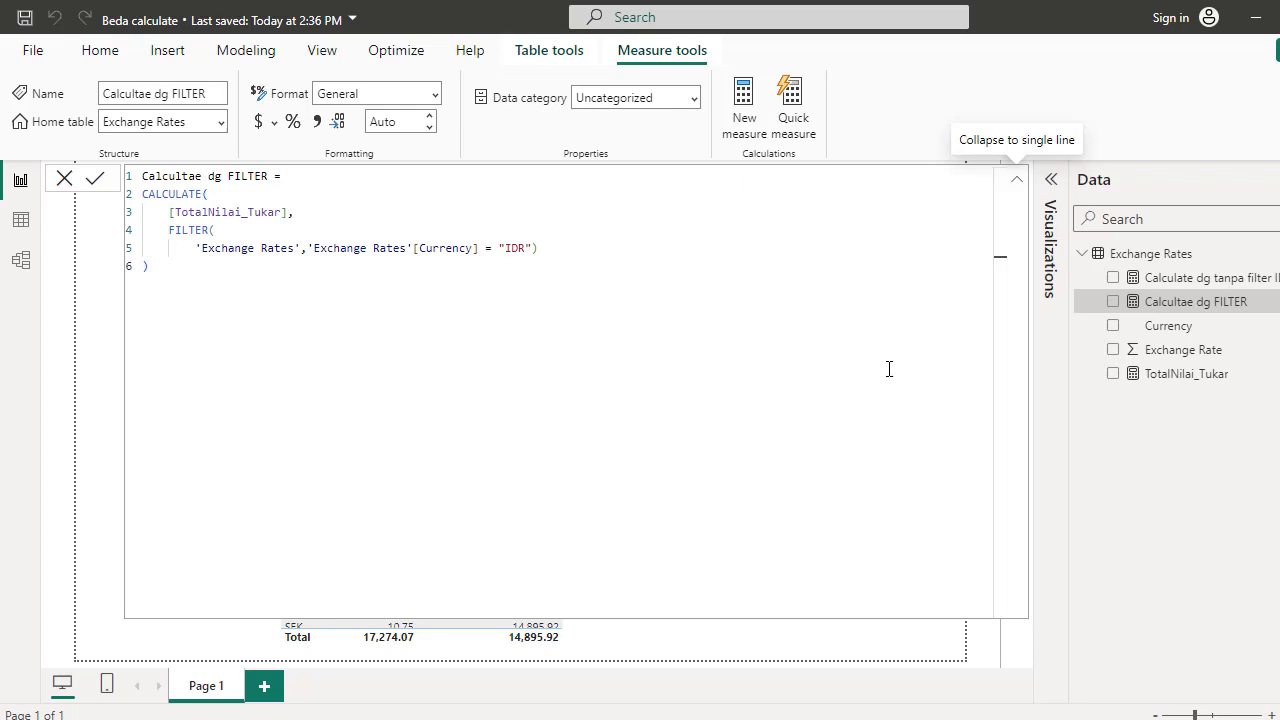
{"action": "left_click", "coordinate": [1016, 180]}
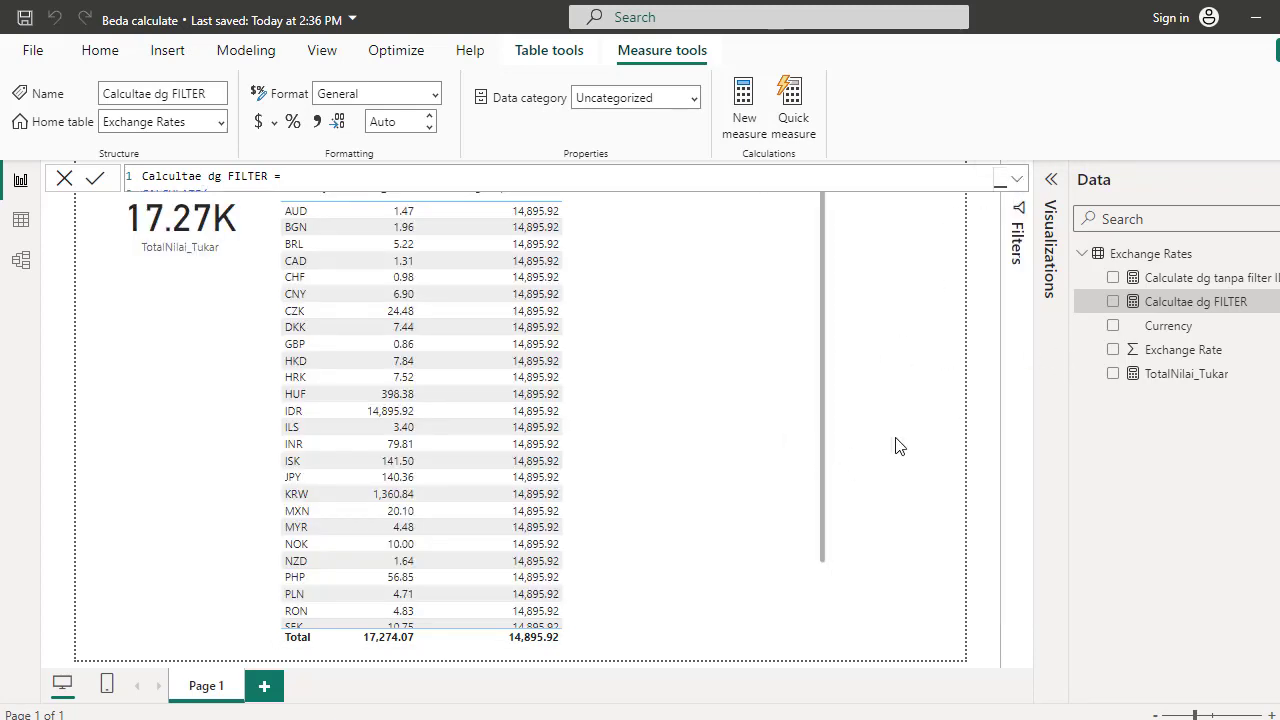
{"action": "left_click", "coordinate": [723, 300]}
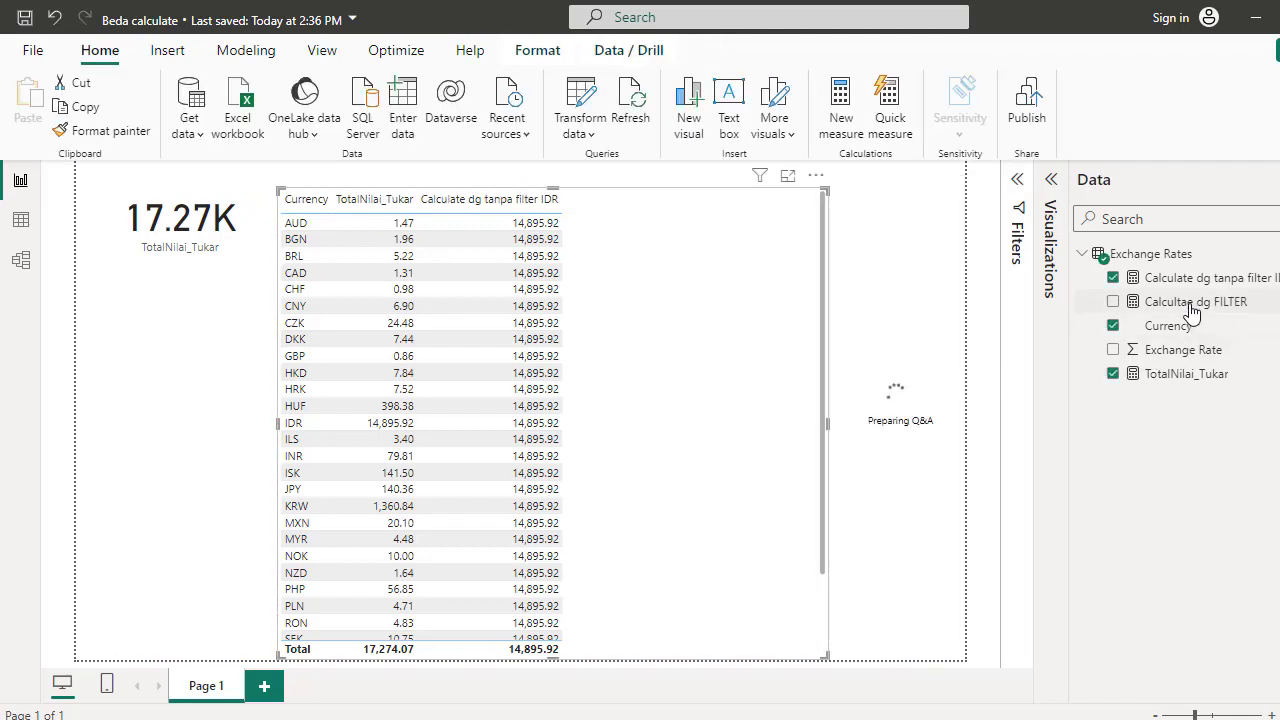
{"action": "left_click", "coordinate": [912, 454]}
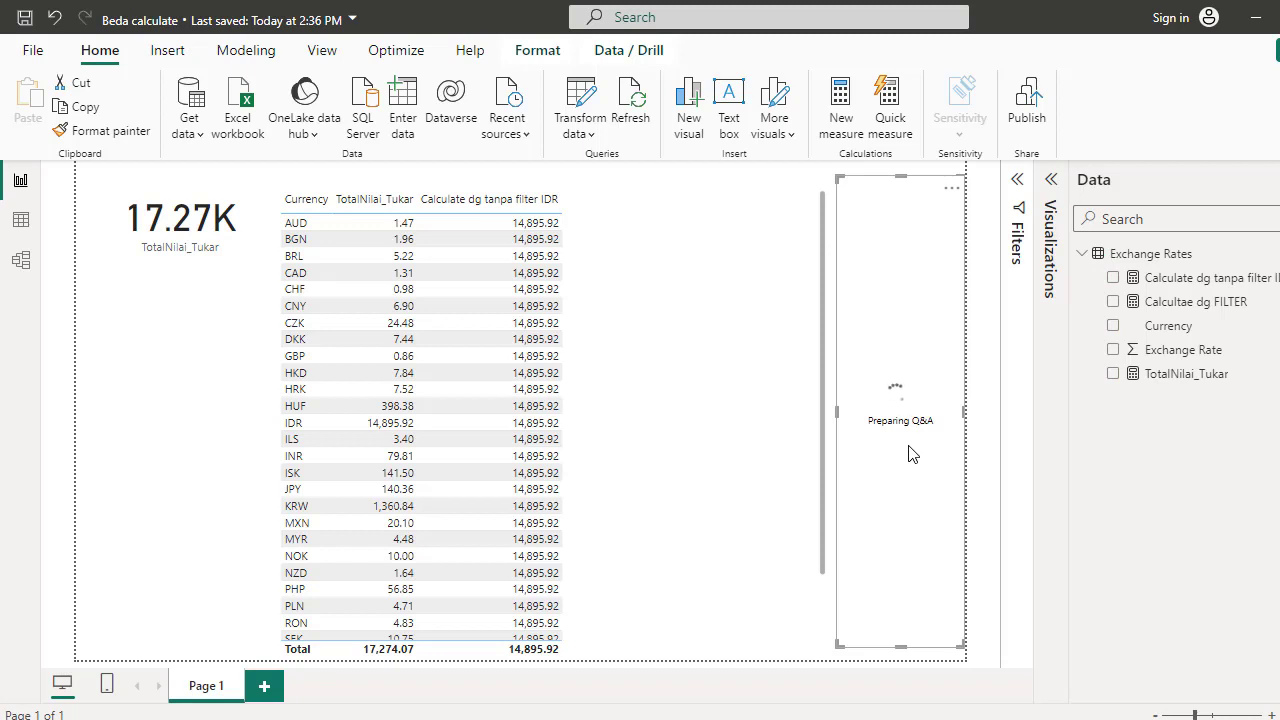
{"action": "key", "text": "Delete"}
Add the "Calcultae dg FILTER" measure to the table visual as a new column and shift the table slightly right
{"action": "left_click_drag", "start_coordinate": [1197, 301], "coordinate": [658, 306]}
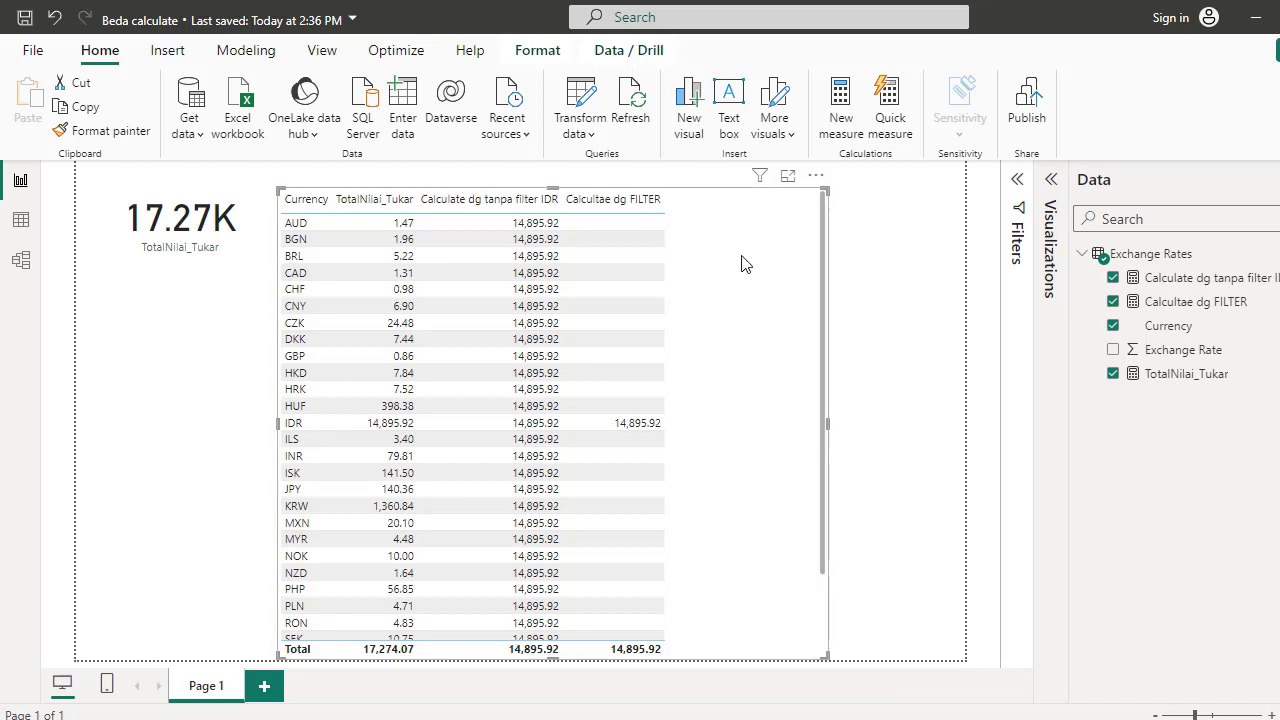
{"action": "left_click_drag", "start_coordinate": [743, 245], "coordinate": [818, 243]}
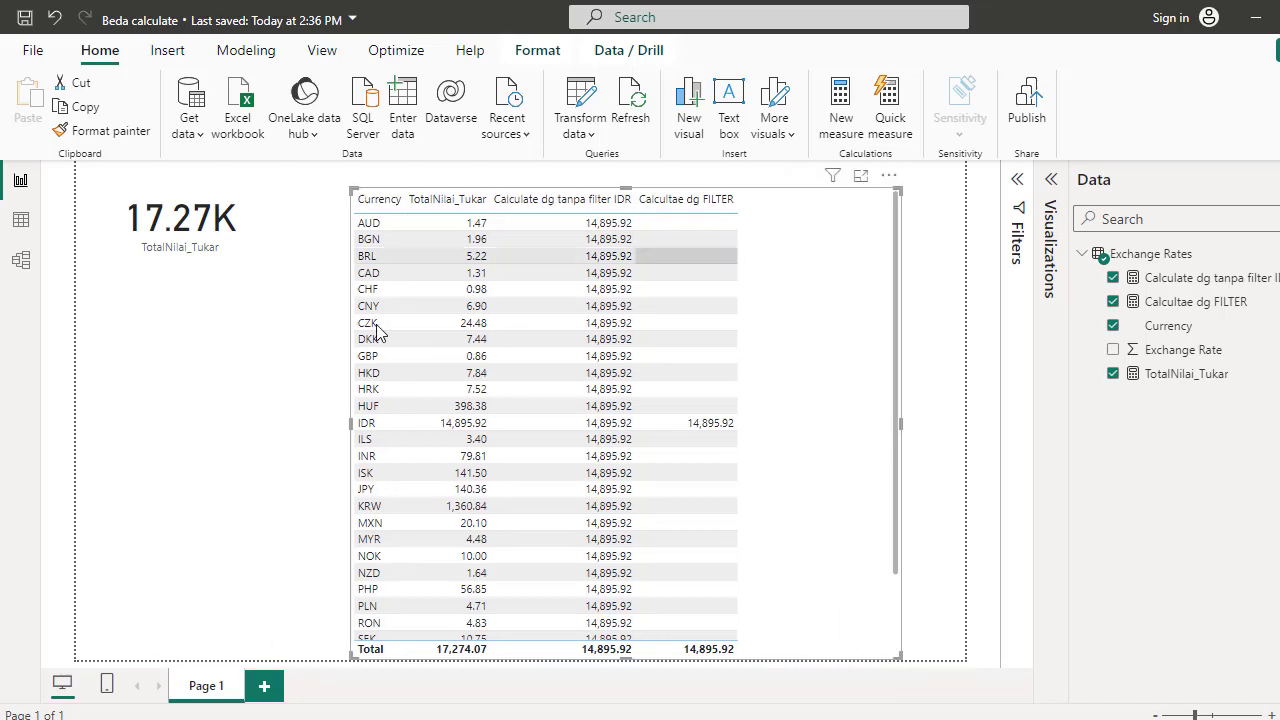
{"action": "left_click", "coordinate": [935, 235]}
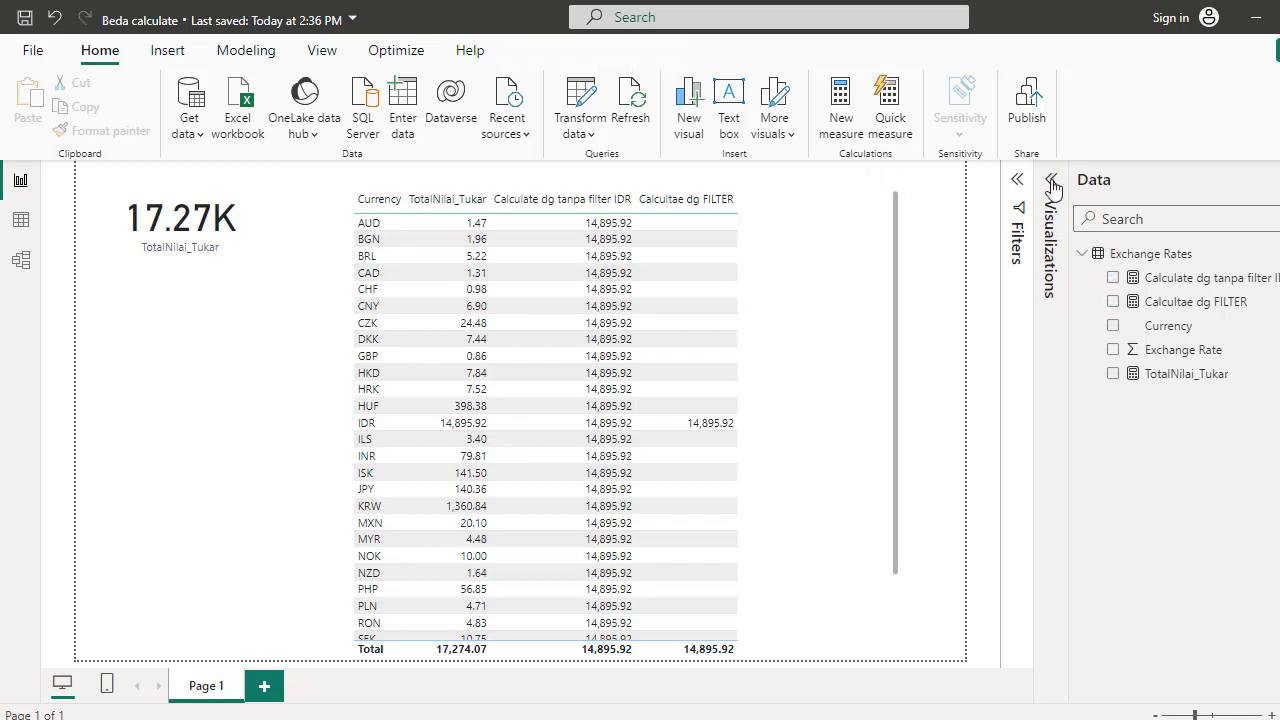
Add a new card visual showing "Calculate dg tanpa filter IDR" below the first card and shrink it to card size
{"action": "left_click", "coordinate": [1050, 179]}
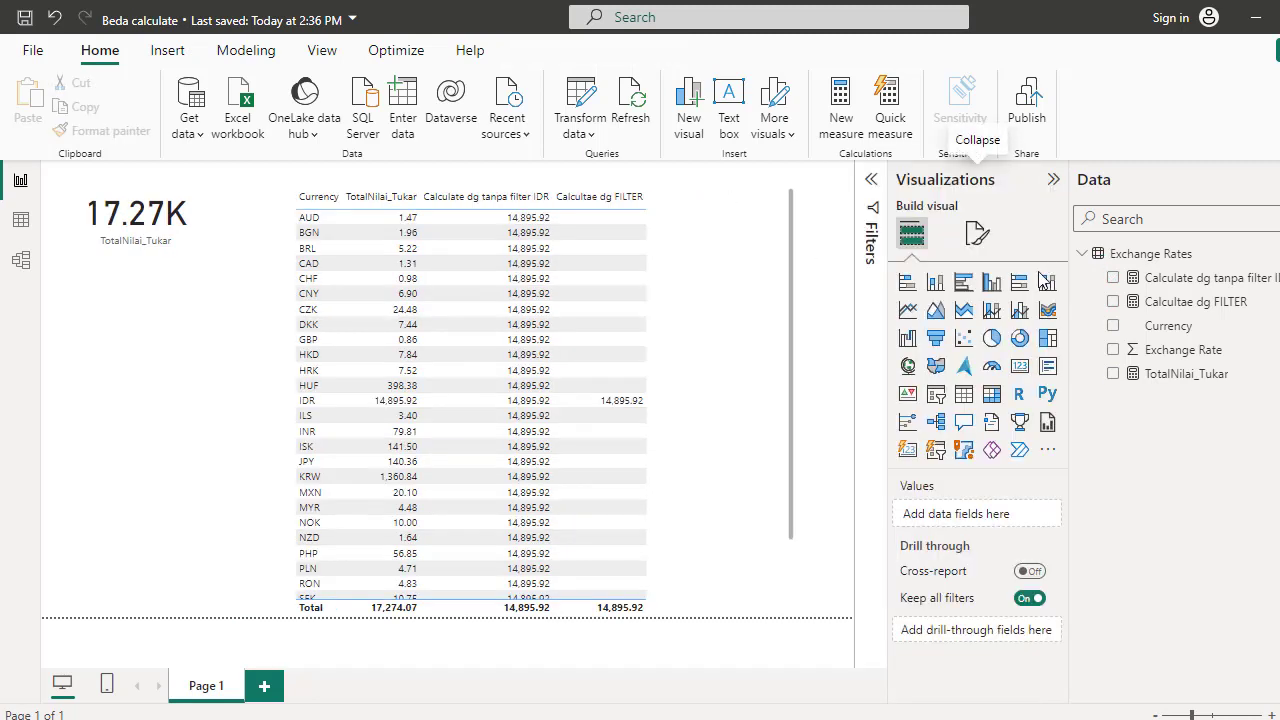
{"action": "left_click", "coordinate": [1019, 366]}
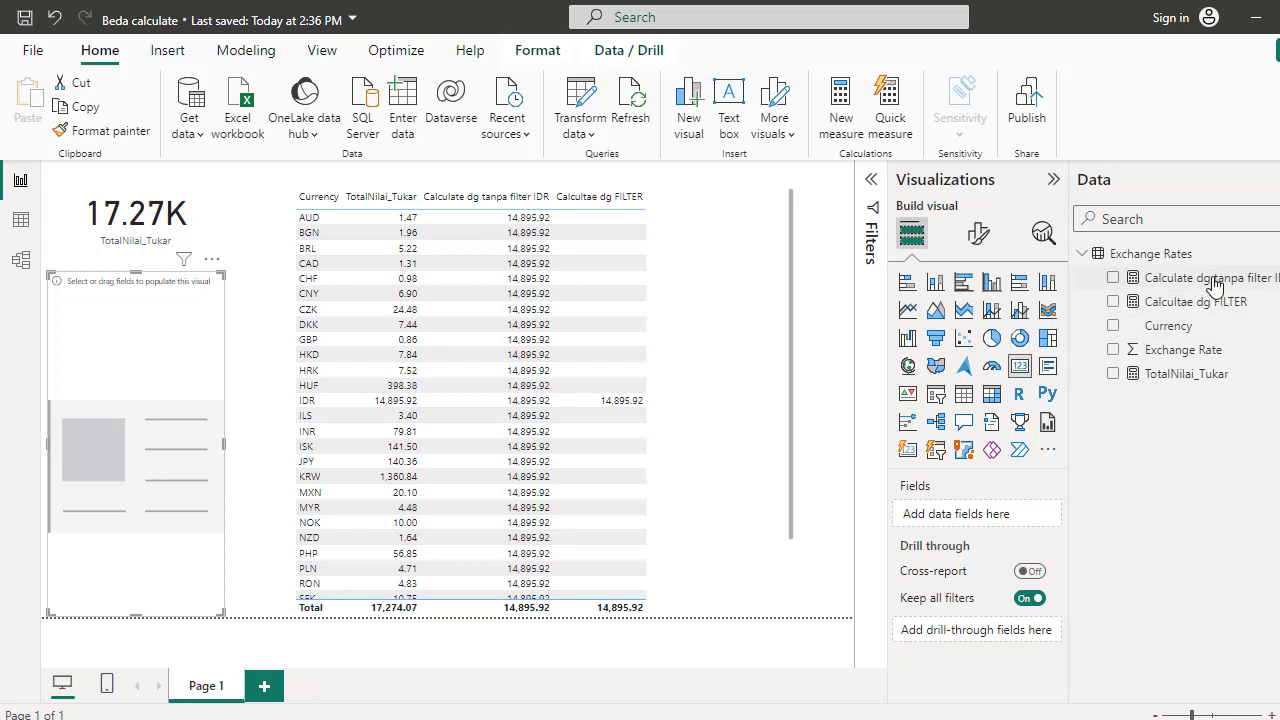
{"action": "left_click_drag", "start_coordinate": [1212, 279], "coordinate": [186, 368]}
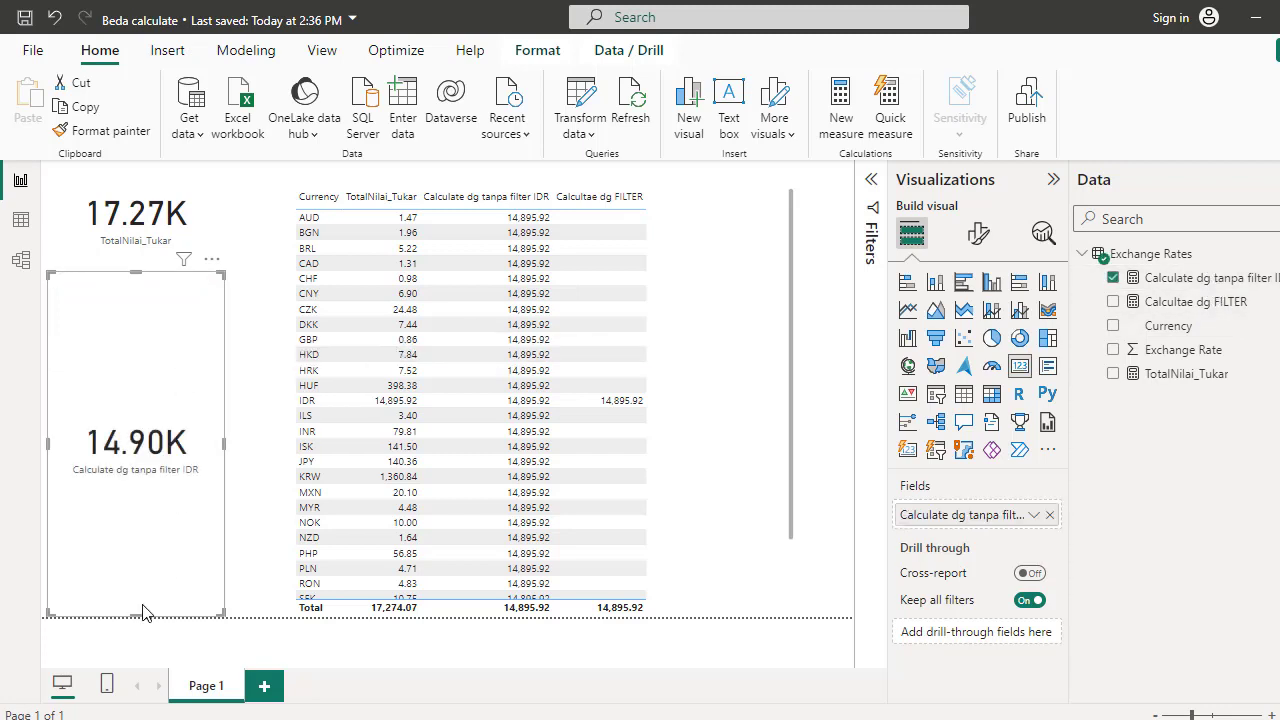
{"action": "left_click_drag", "start_coordinate": [138, 610], "coordinate": [170, 390]}
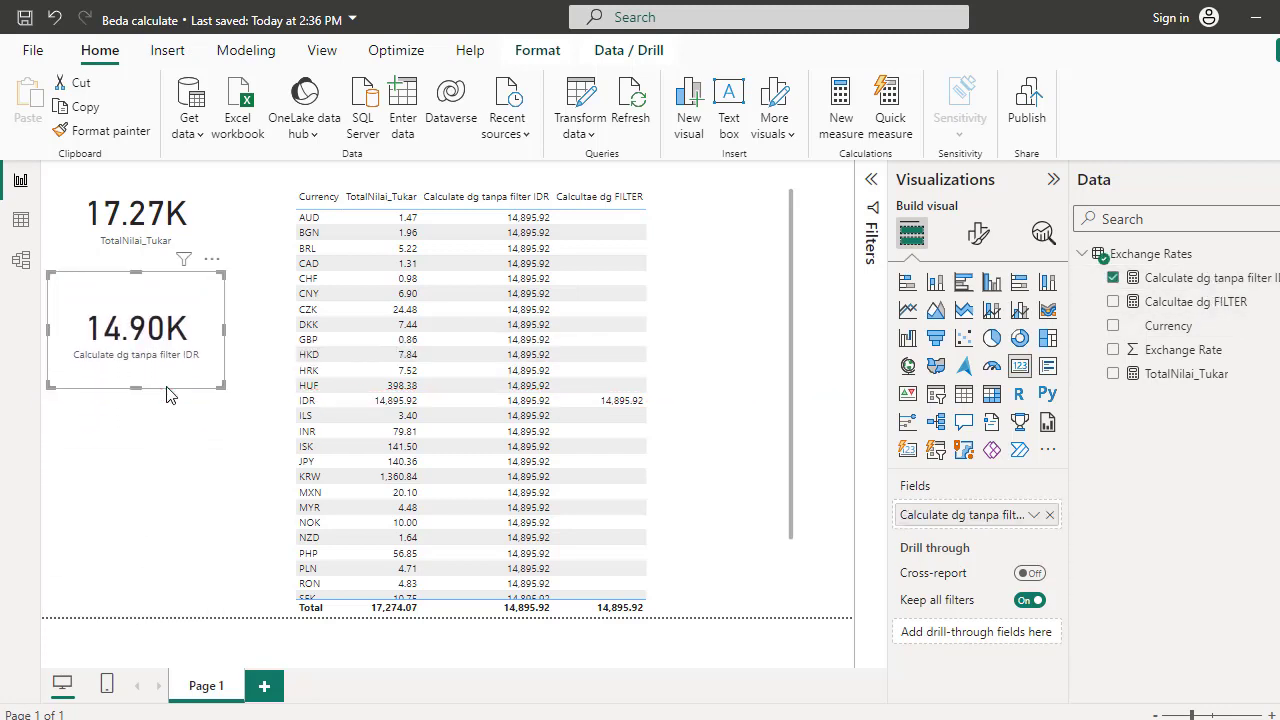
{"action": "left_click", "coordinate": [237, 520]}
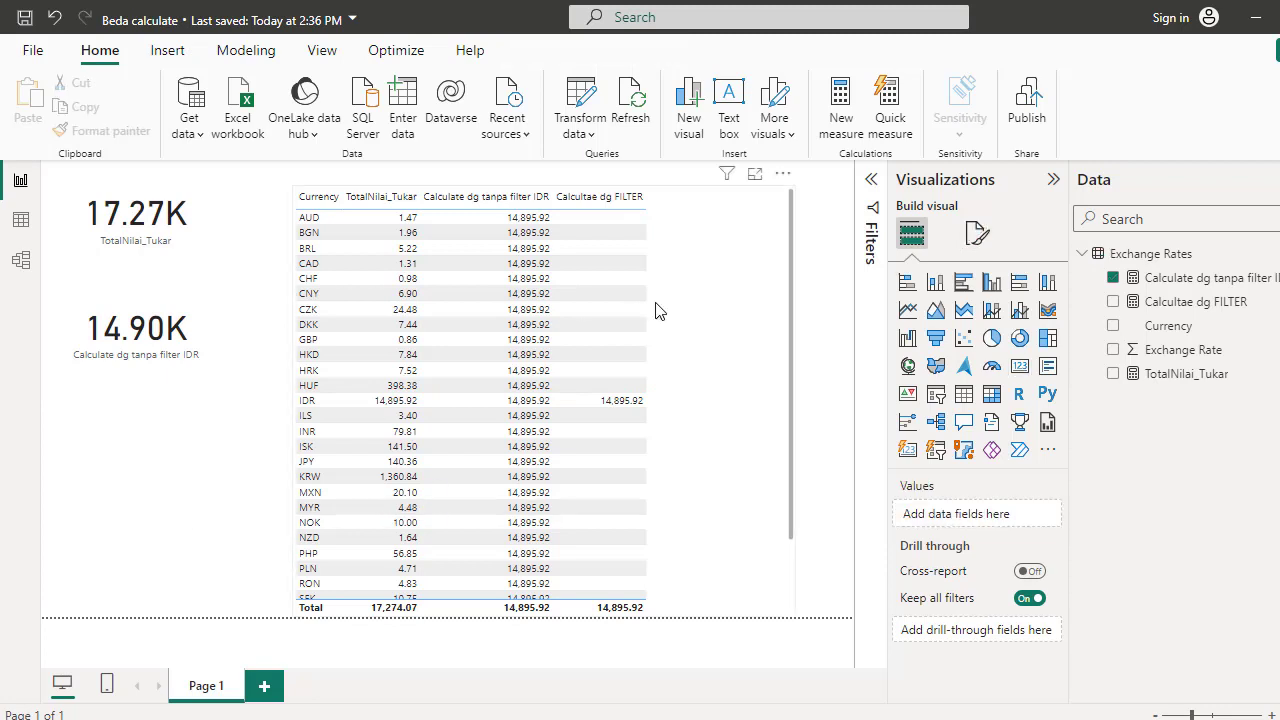
Add another card visual showing "Calcultae dg FILTER" below it and shrink it to match
{"action": "left_click", "coordinate": [1019, 365]}
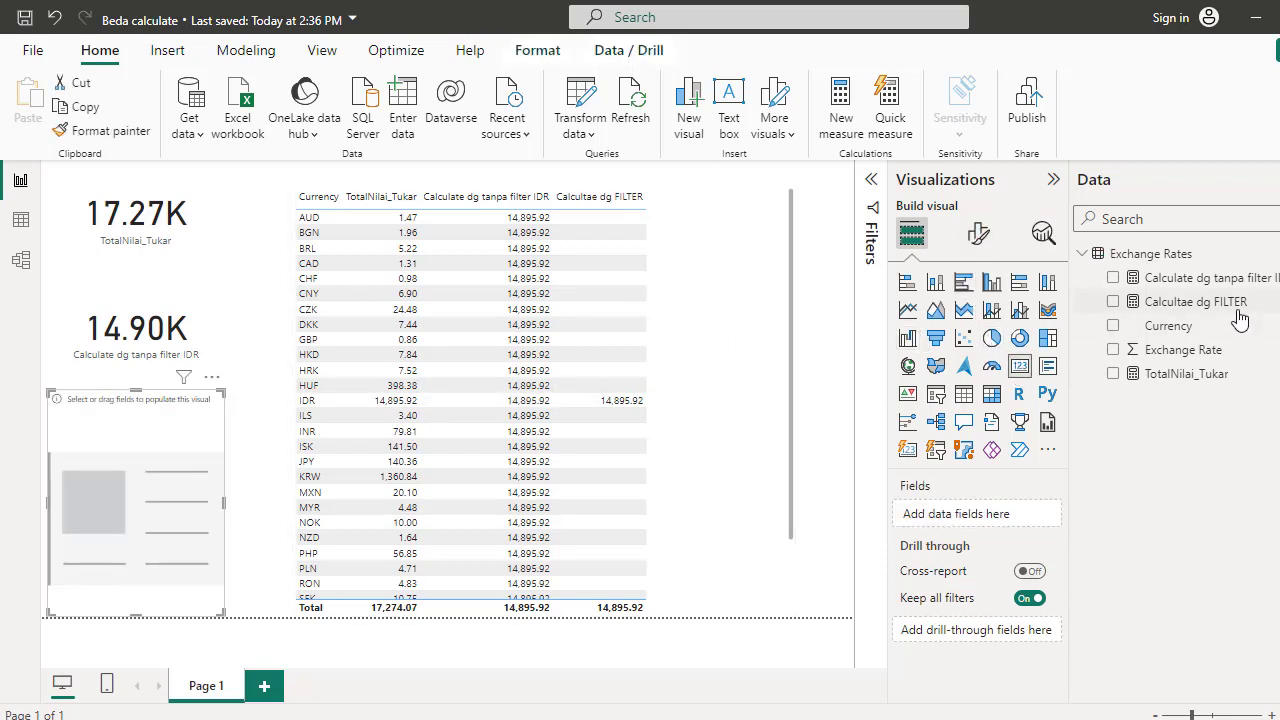
{"action": "left_click_drag", "start_coordinate": [1240, 318], "coordinate": [177, 486]}
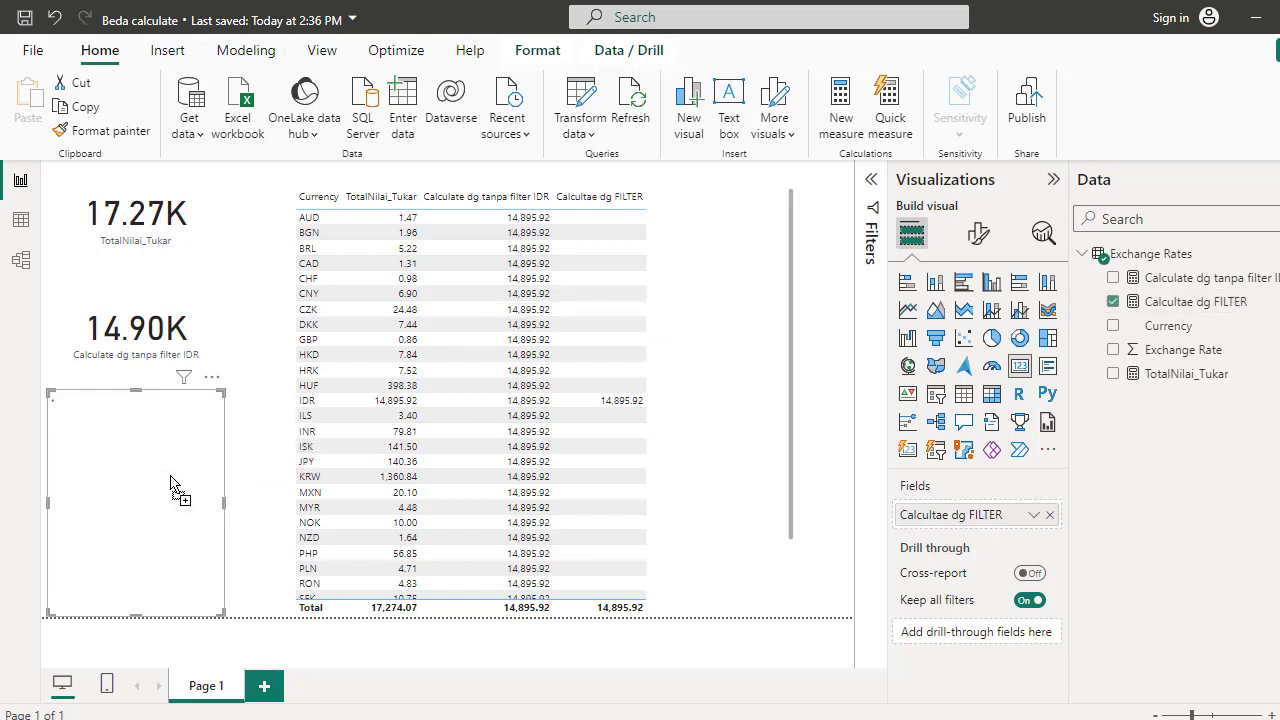
{"action": "left_click_drag", "start_coordinate": [137, 613], "coordinate": [146, 505]}
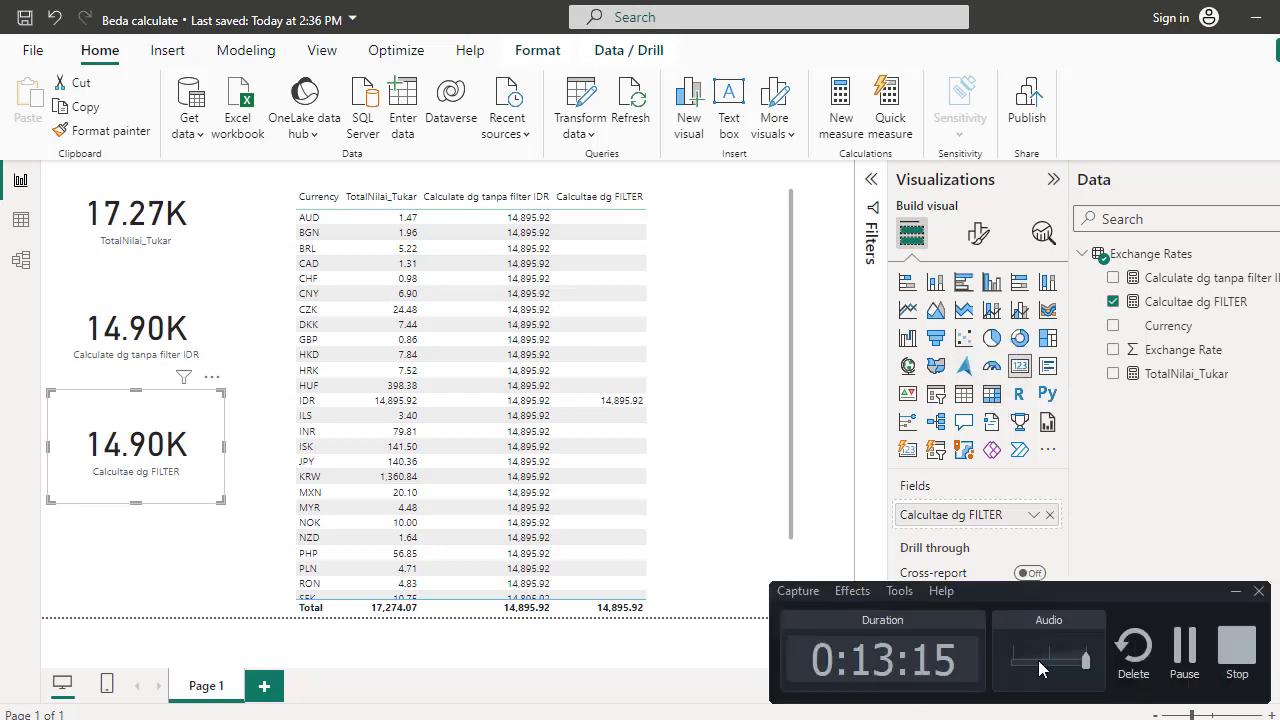
{"action": "left_click", "coordinate": [1236, 645]}
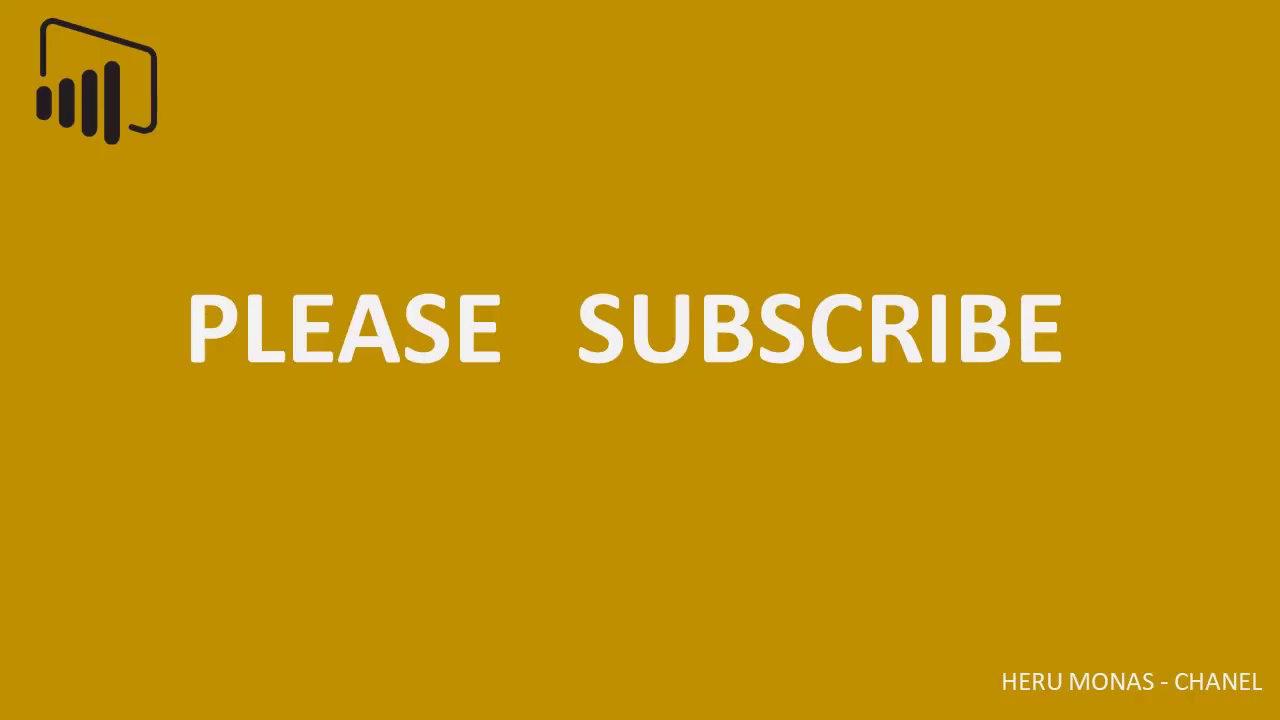